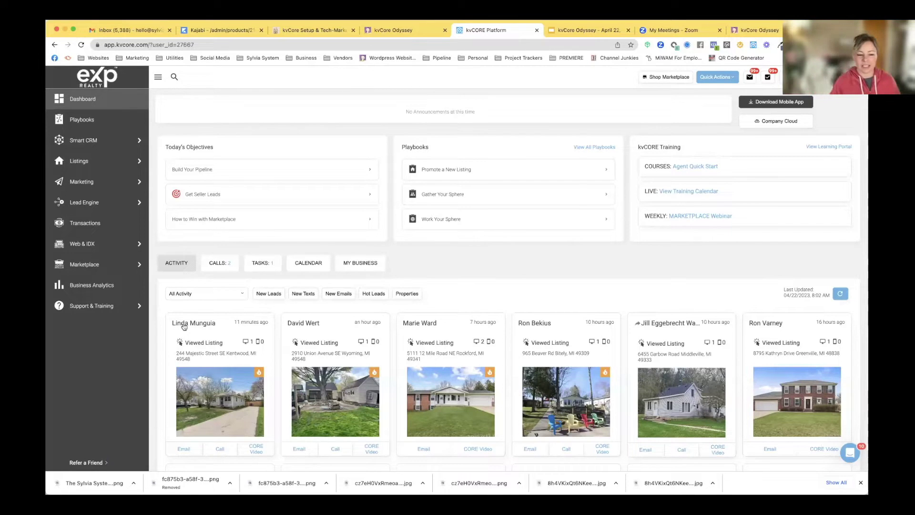
Review the timeline and most recently viewed listing of the first contact in the dashboard's activity feed.
click(184, 327)
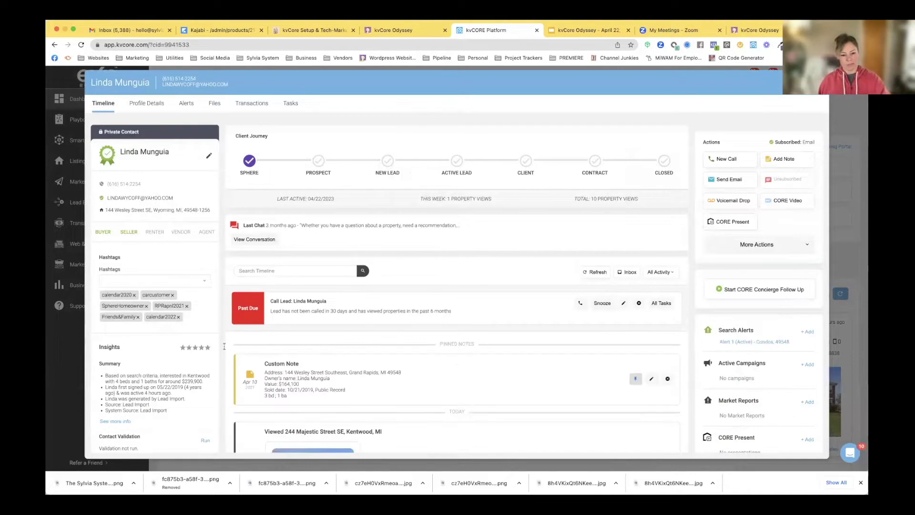
scroll(327, 398, down, 3)
scroll(327, 398, down, 2)
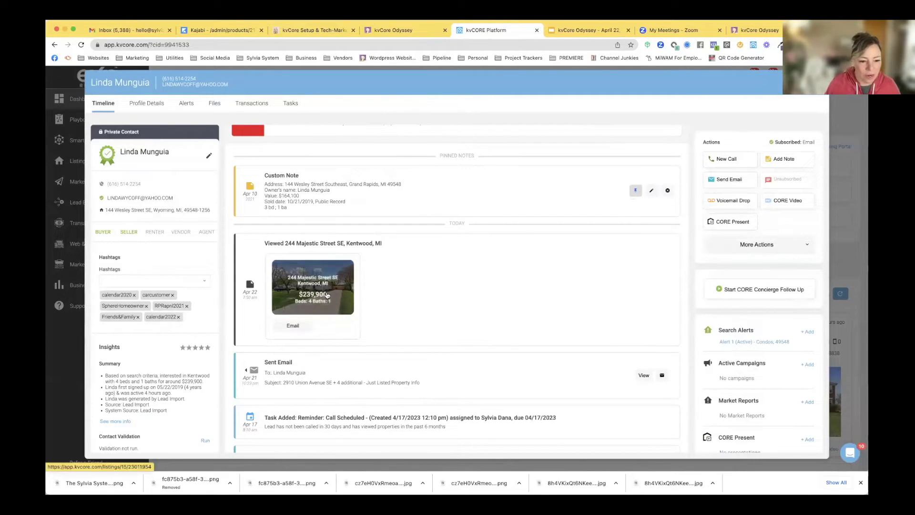
scroll(327, 295, up, 2)
scroll(324, 293, down, 2)
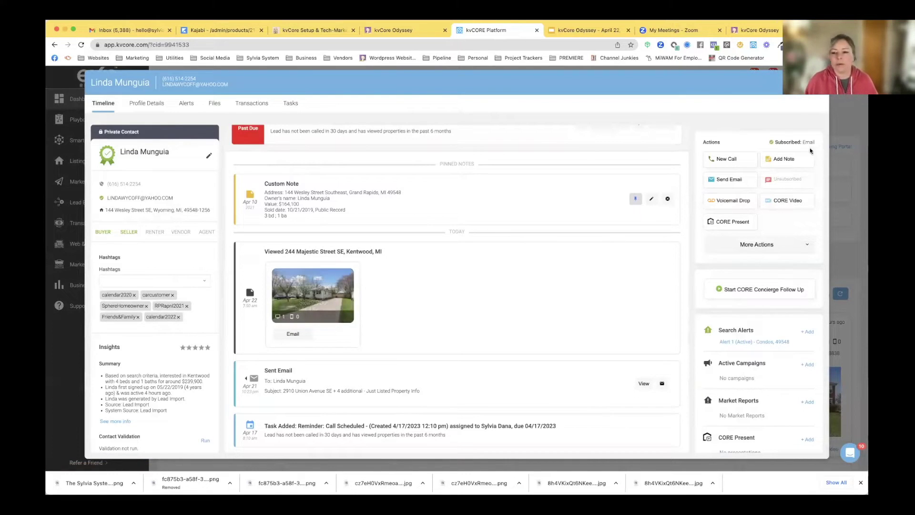
click(848, 124)
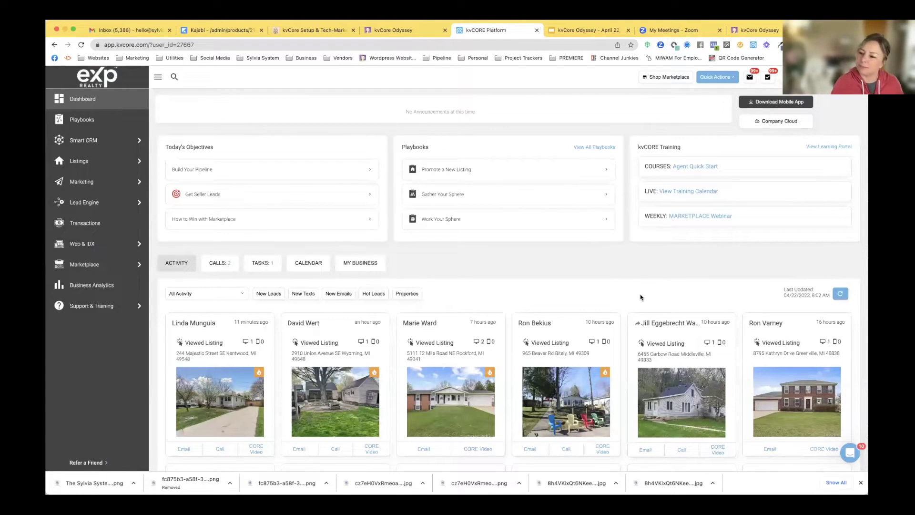
Open the second contact's record from the activity feed and close it again.
scroll(640, 297, down, 3)
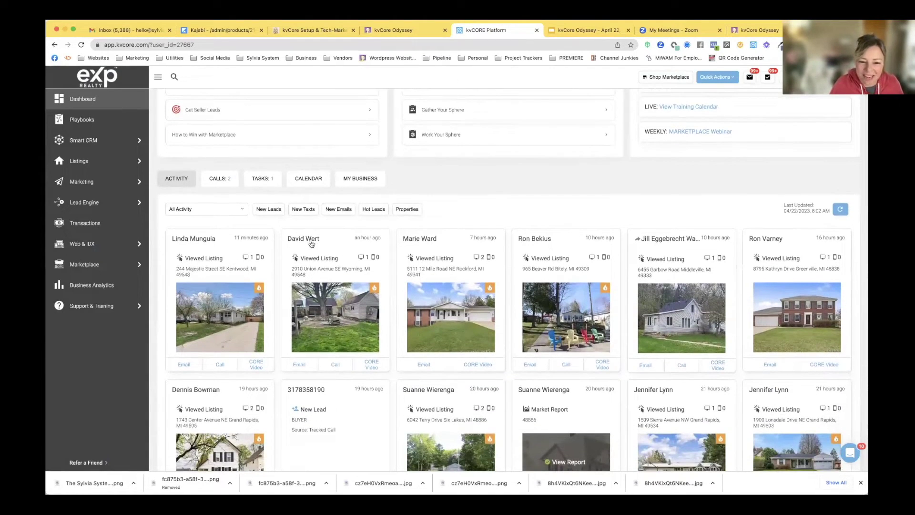
click(311, 241)
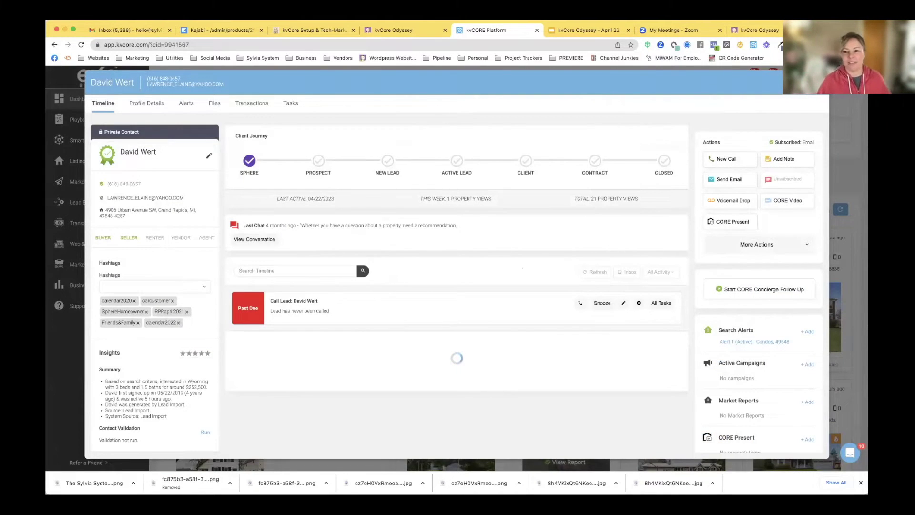
key(Escape)
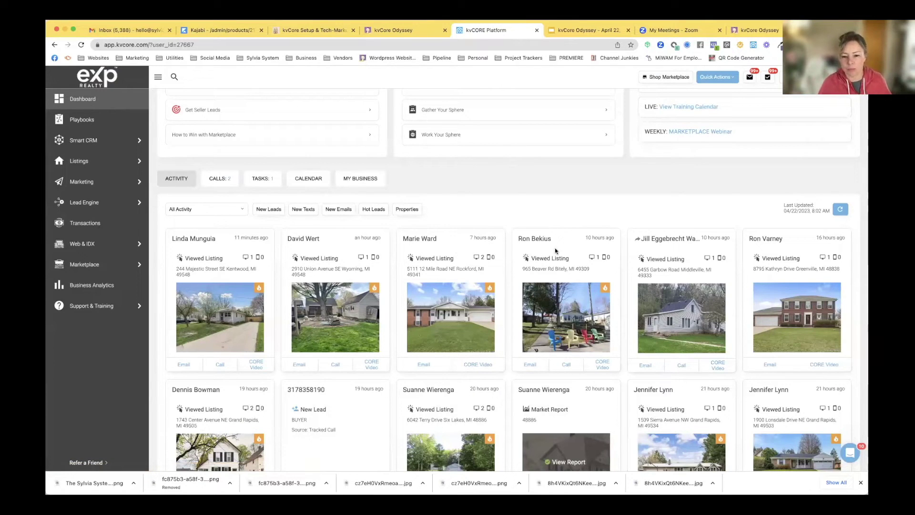
Examine the dashboard's activity feed for contacts who are new leads, viewed listings or opened market reports.
scroll(625, 289, down, 2)
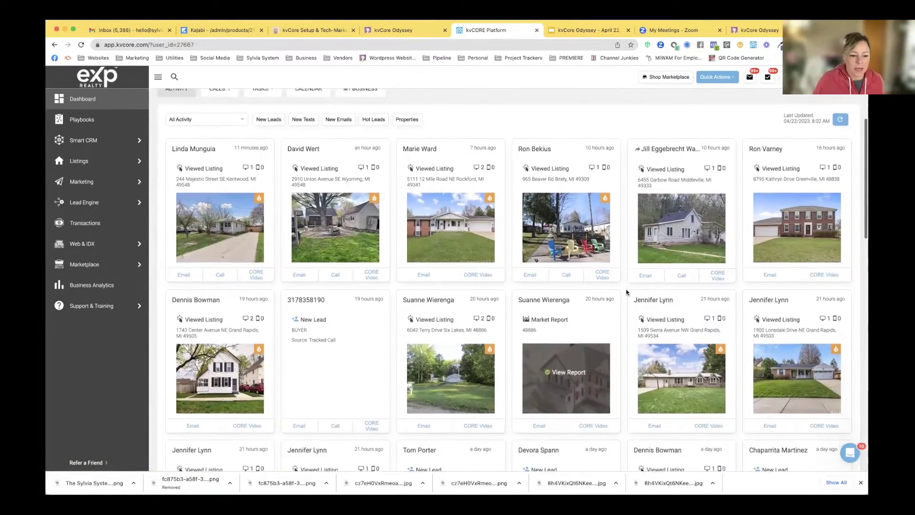
scroll(626, 289, down, 2)
scroll(625, 293, down, 2)
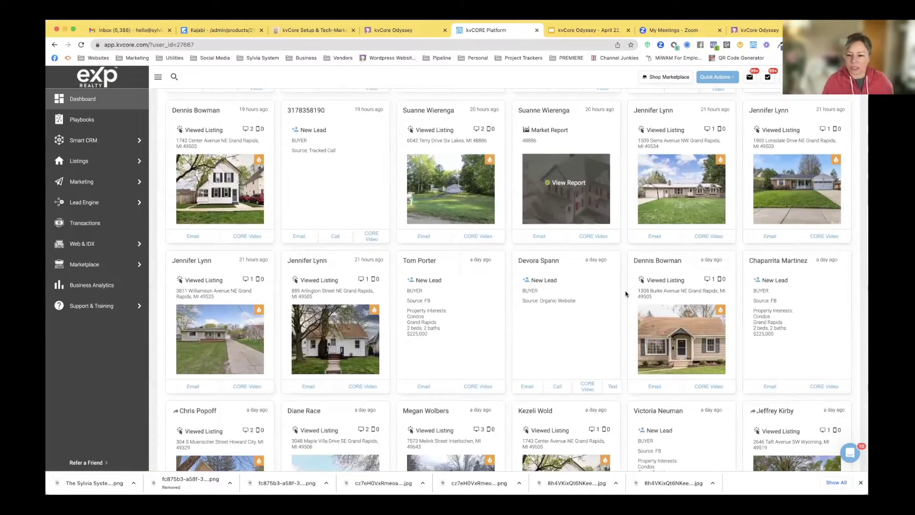
scroll(626, 293, down, 7)
scroll(625, 294, up, 11)
scroll(626, 294, down, 8)
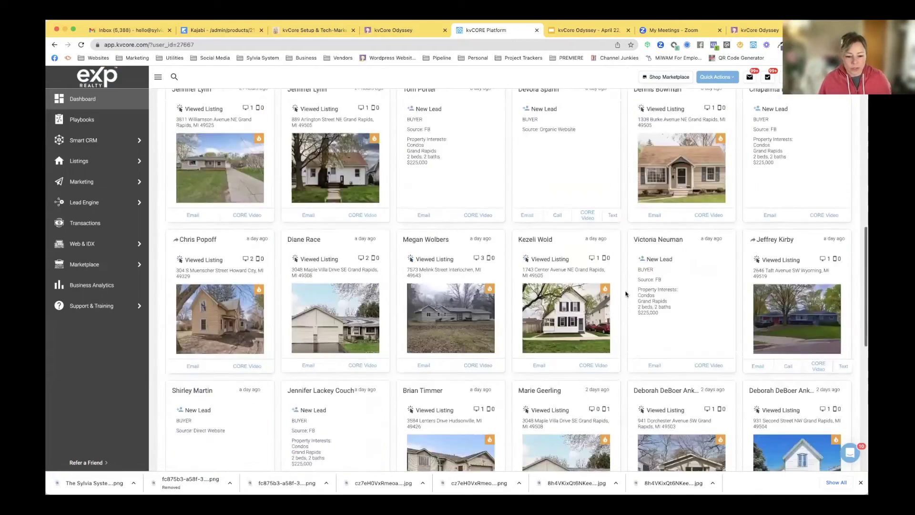
scroll(625, 293, down, 4)
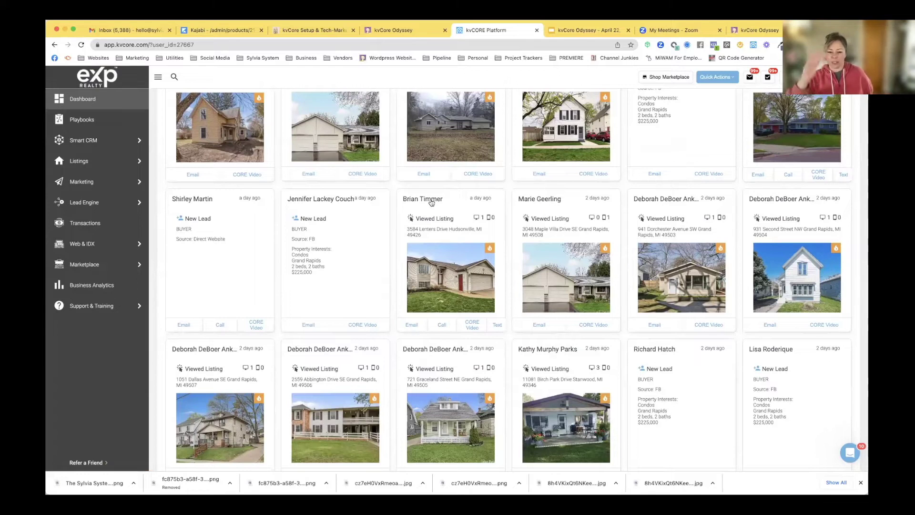
scroll(432, 203, up, 15)
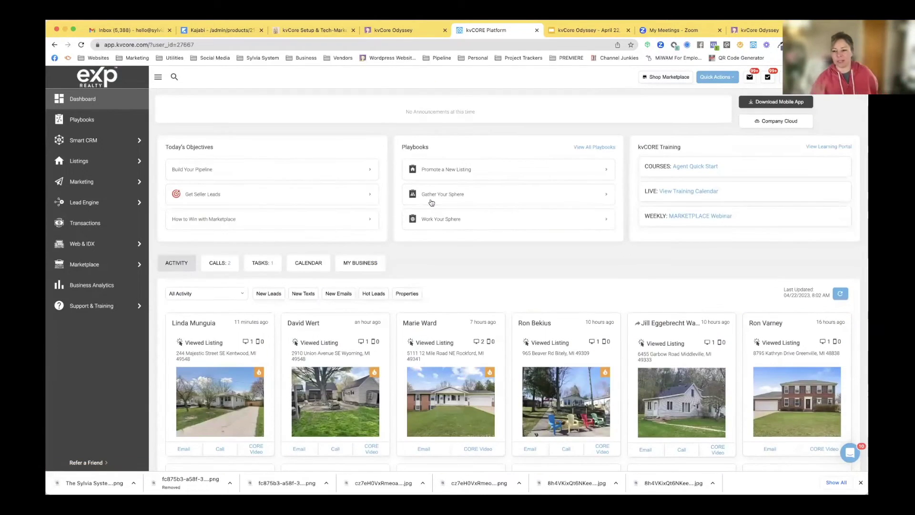
click(432, 203)
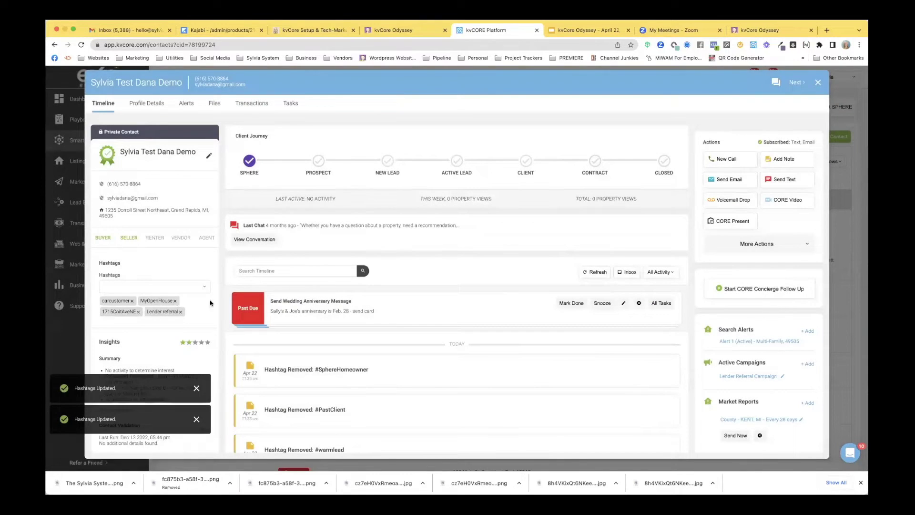
Remove the MyOpenHouse, carcustomer, property-address and Lender referral hashtags from the demo contact and dismiss the notifications.
click(175, 301)
click(418, 245)
click(133, 303)
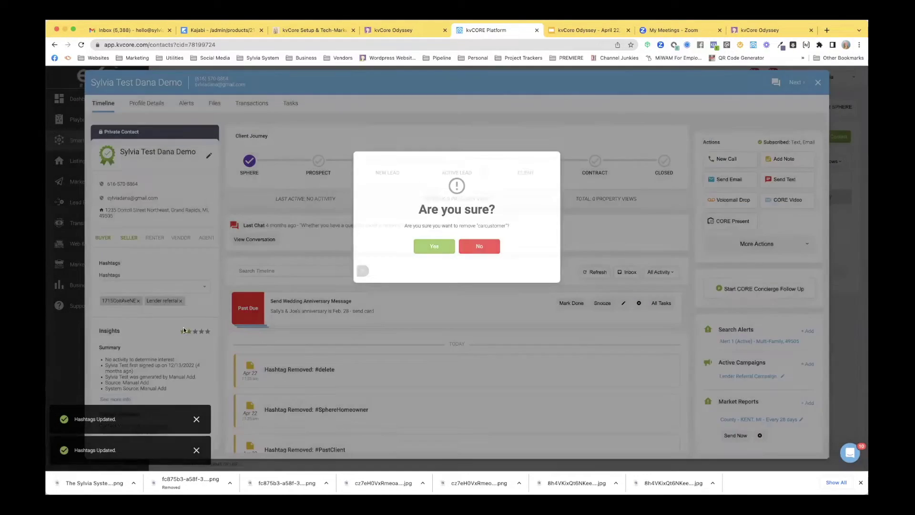
click(429, 245)
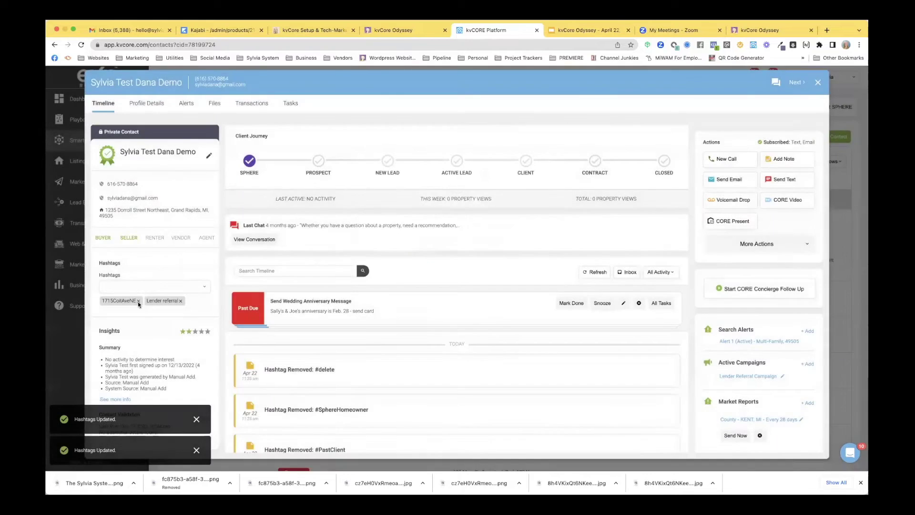
click(139, 302)
click(429, 245)
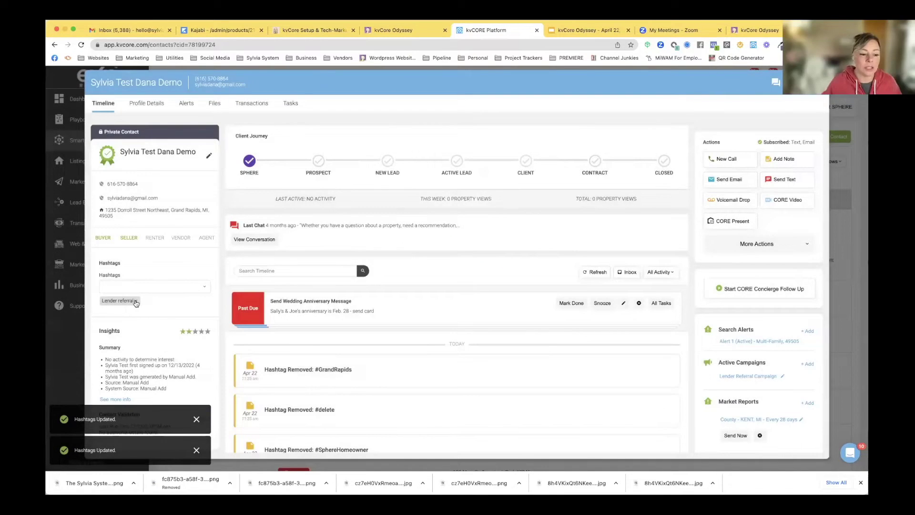
click(135, 301)
click(441, 251)
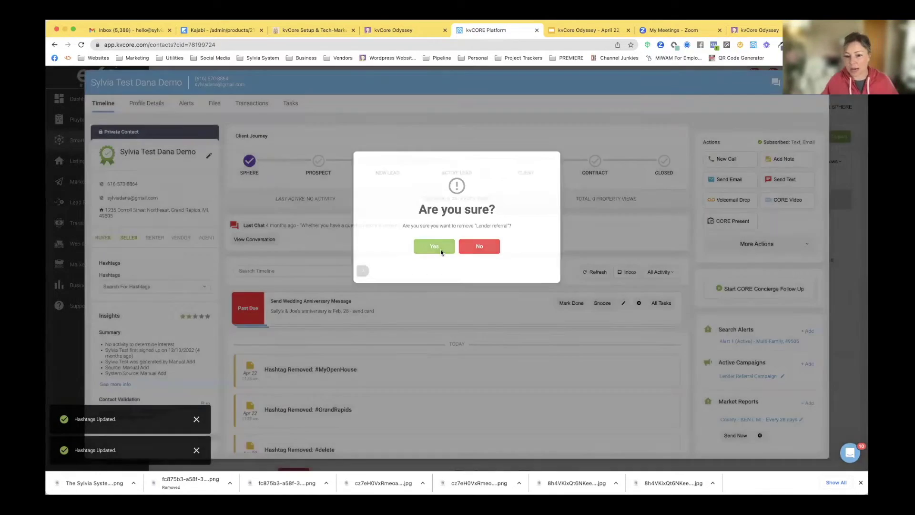
click(197, 422)
click(196, 452)
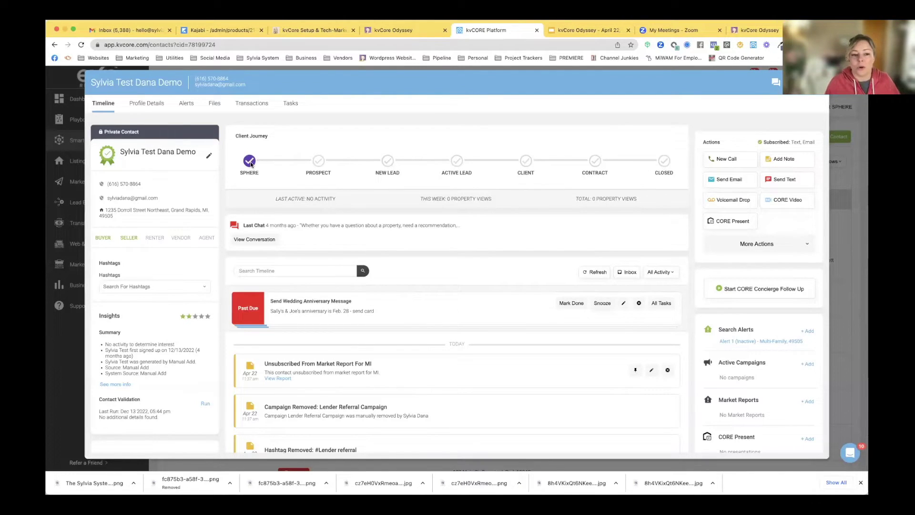
Change the demo contact's Client Journey status to Prospect and review the newest timeline entries.
click(318, 161)
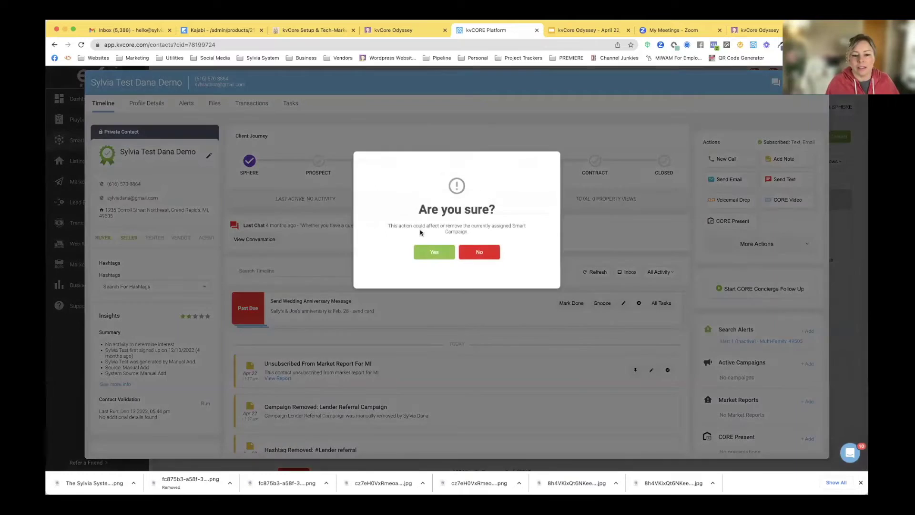
click(431, 251)
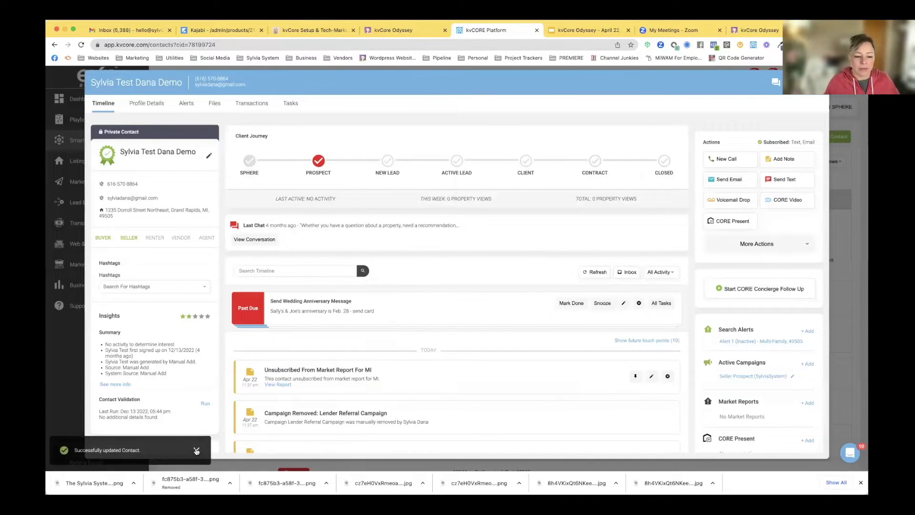
click(196, 450)
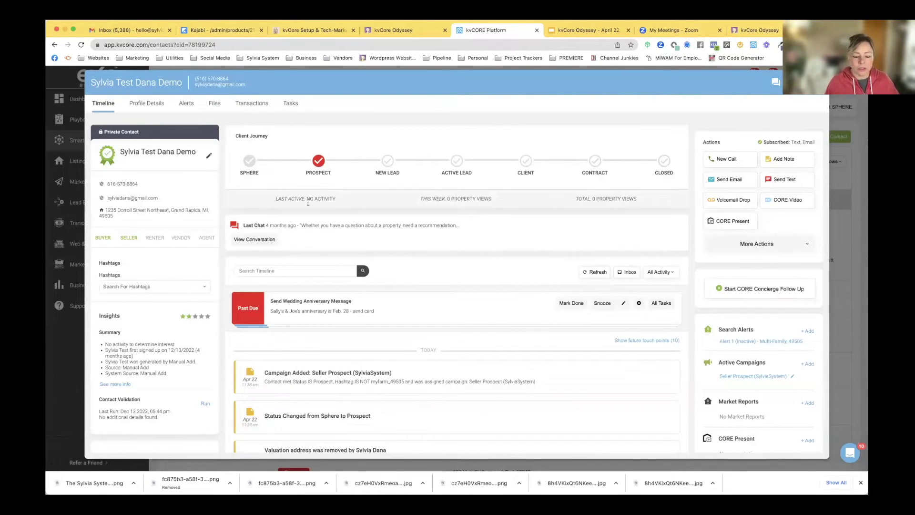
scroll(312, 236, down, 1)
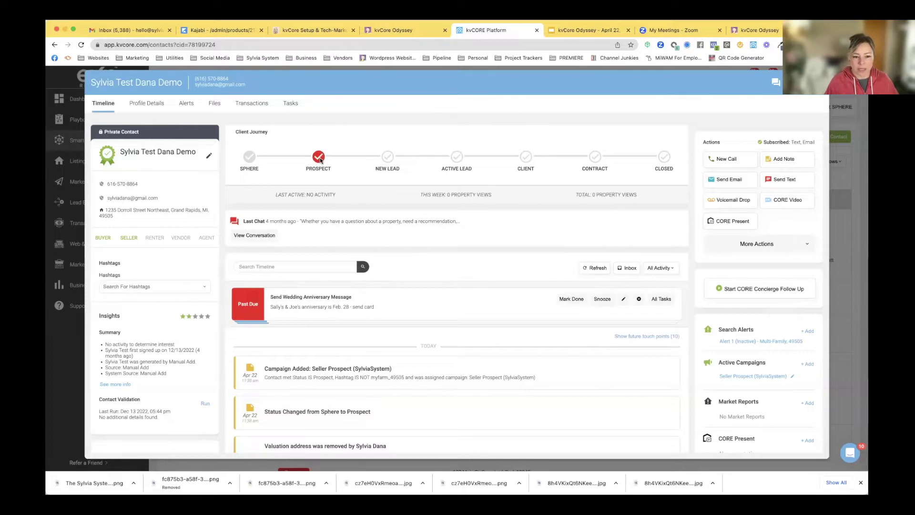
scroll(310, 212, down, 3)
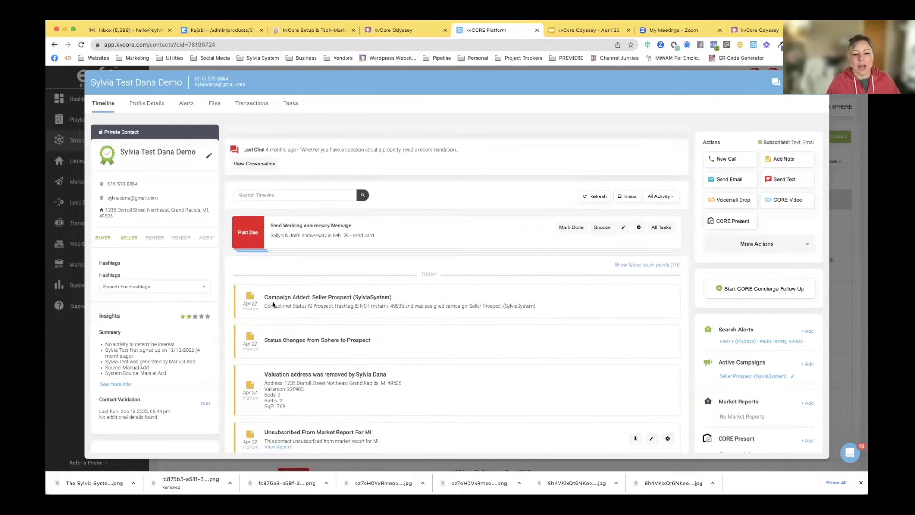
scroll(335, 303, up, 3)
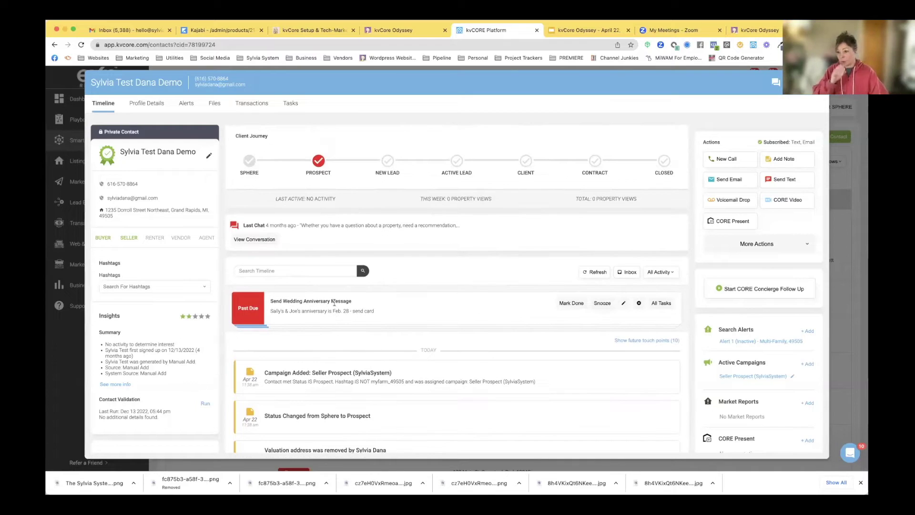
click(102, 240)
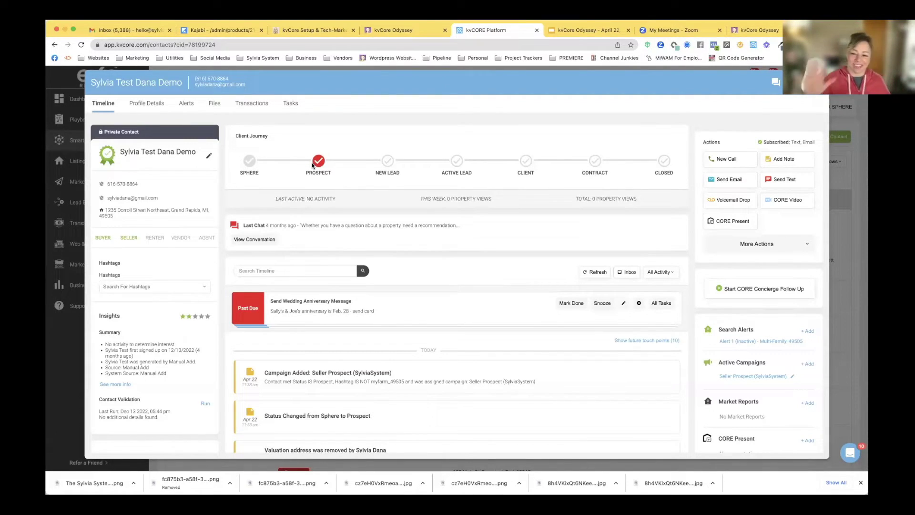
Advance the demo contact's Client Journey status to New Lead and from there to Active Lead.
click(385, 163)
click(445, 256)
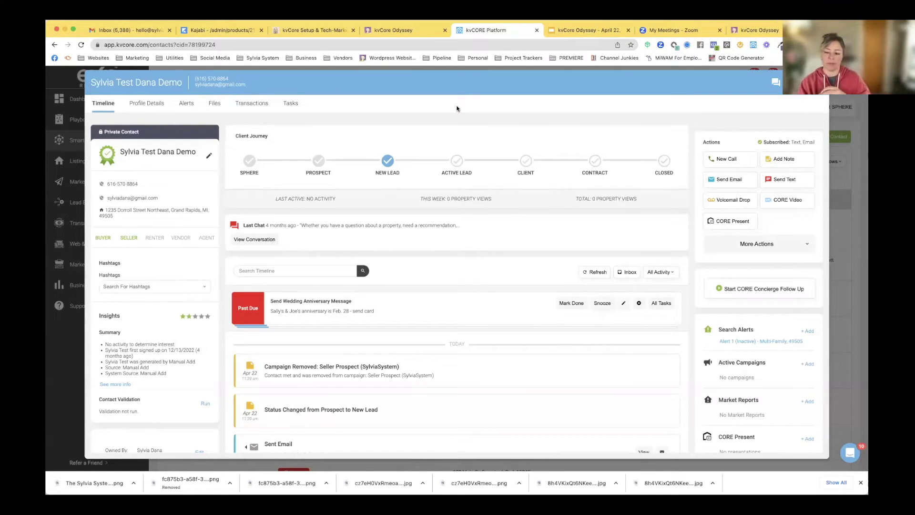
click(456, 161)
click(439, 254)
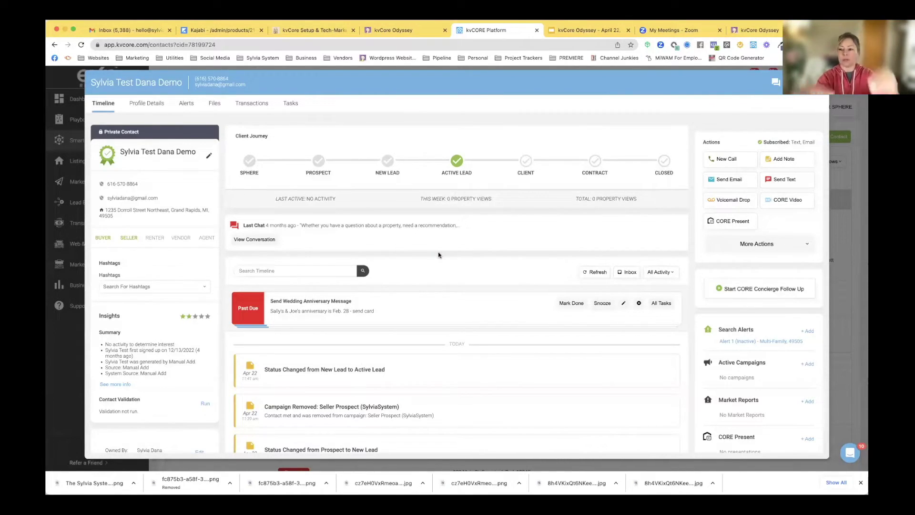
View the Log Call form for the demo contact and close it without logging a call.
click(721, 160)
click(341, 143)
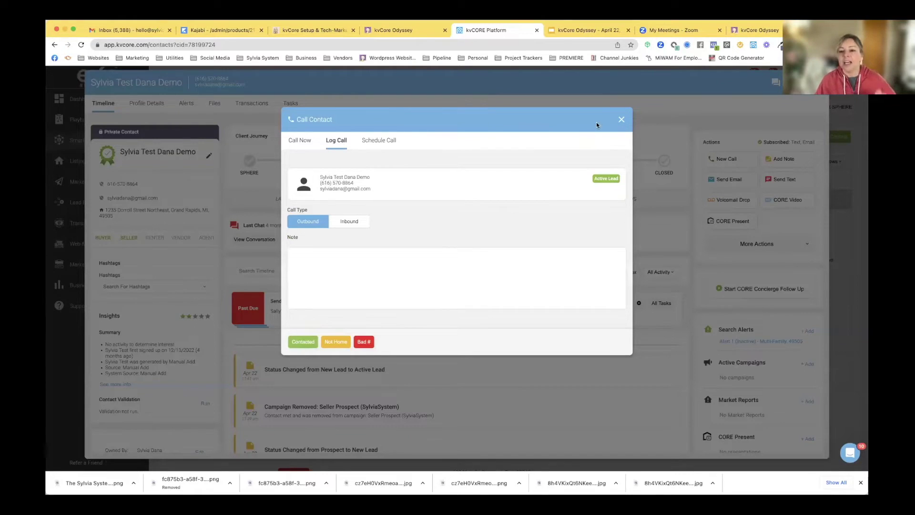
click(621, 120)
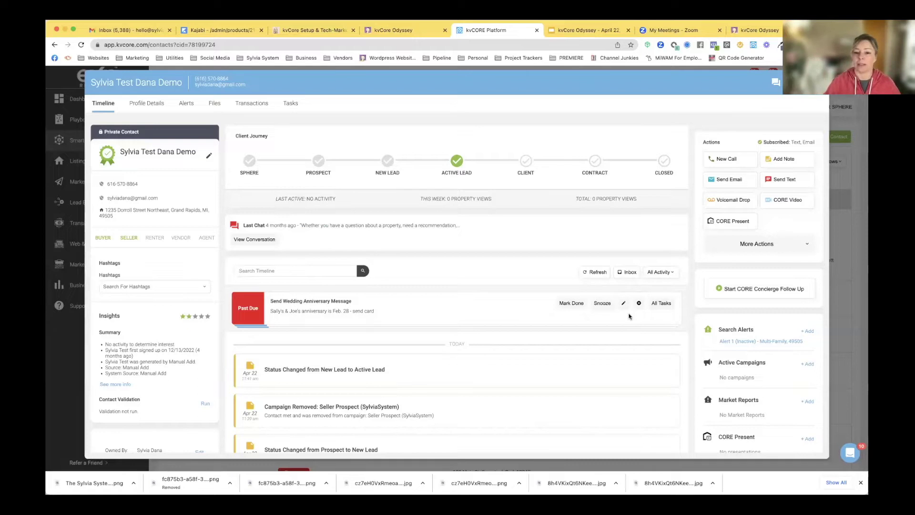
Advance the demo contact's Client Journey status to Client and from there to Contract.
click(527, 162)
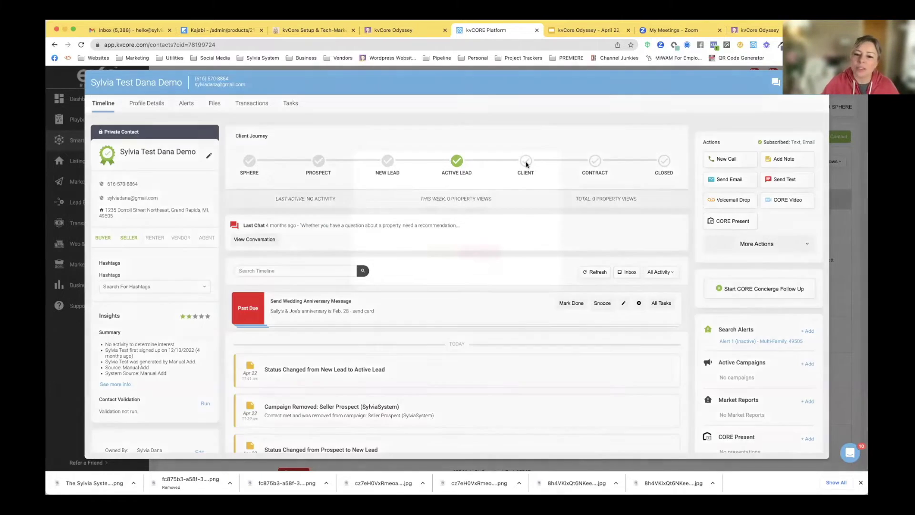
click(439, 253)
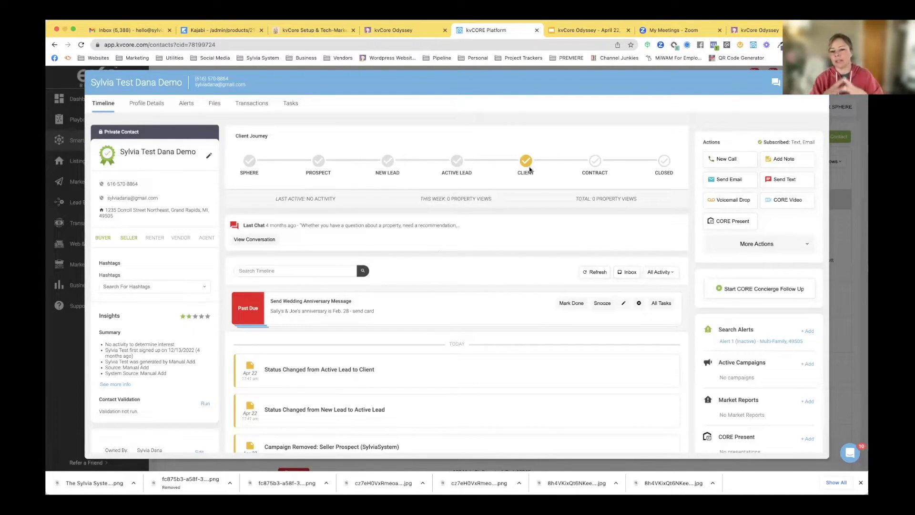
click(596, 162)
click(431, 253)
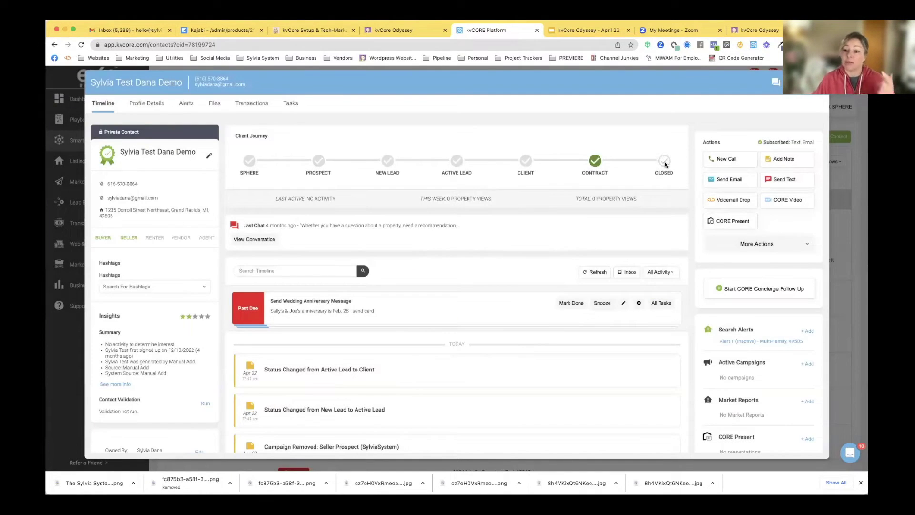
Set the demo contact's Client Journey status to Closed, and return it to Sphere.
click(665, 161)
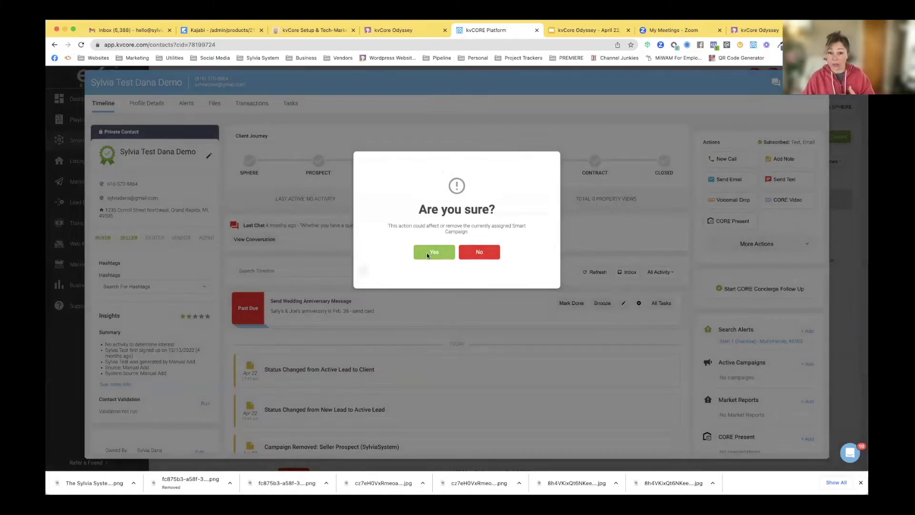
click(428, 253)
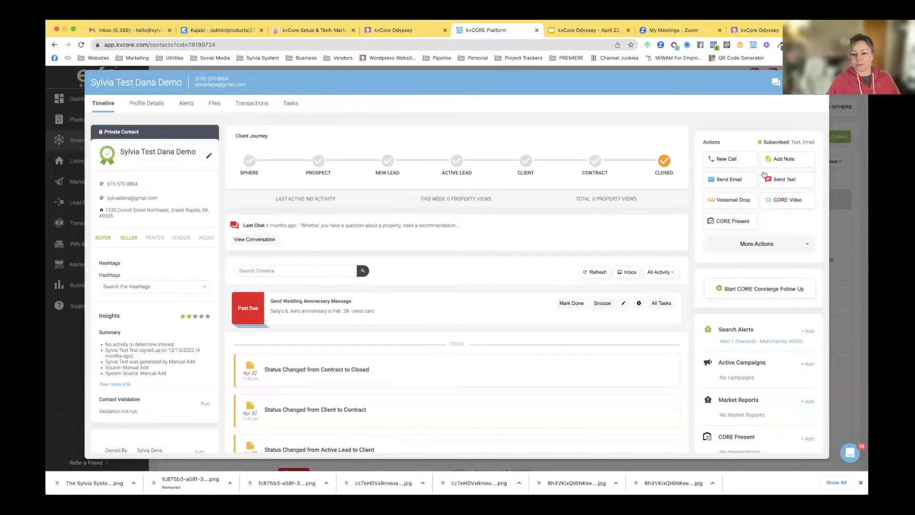
click(252, 166)
click(426, 250)
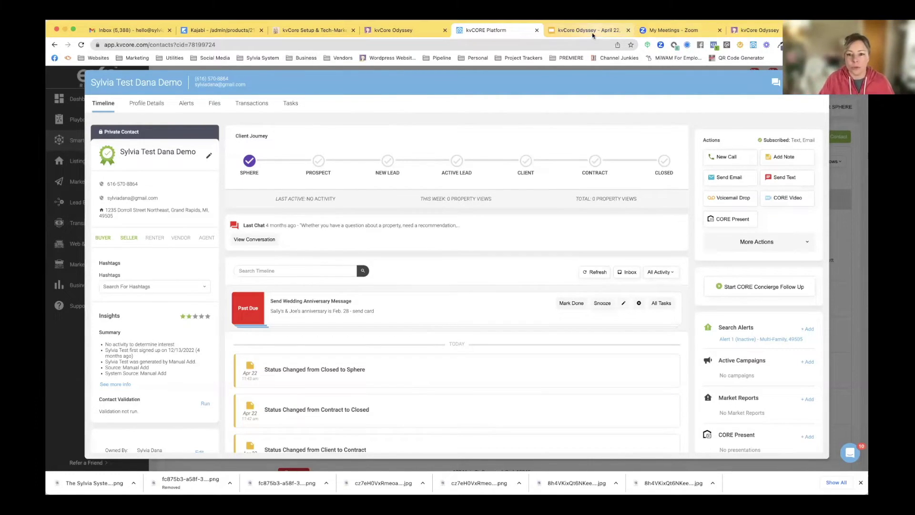
Switch to the kvCore Odyssey presentation in Google Slides and review the database-type slides 6 through 10, ending on the Sphere slide.
click(615, 33)
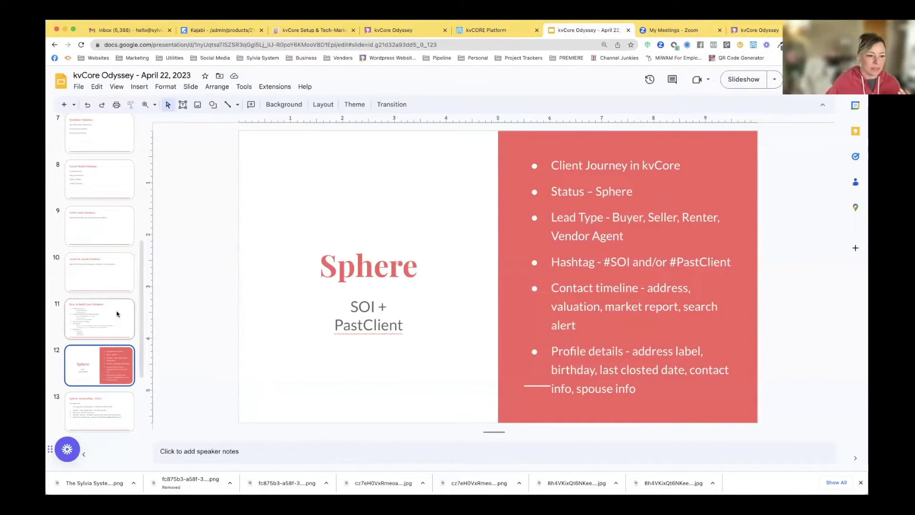
scroll(113, 316, up, 3)
click(106, 173)
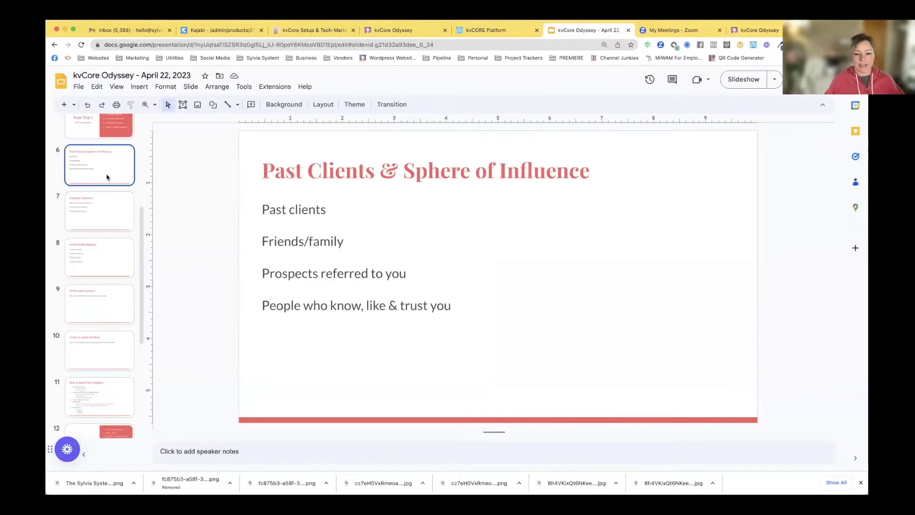
click(107, 209)
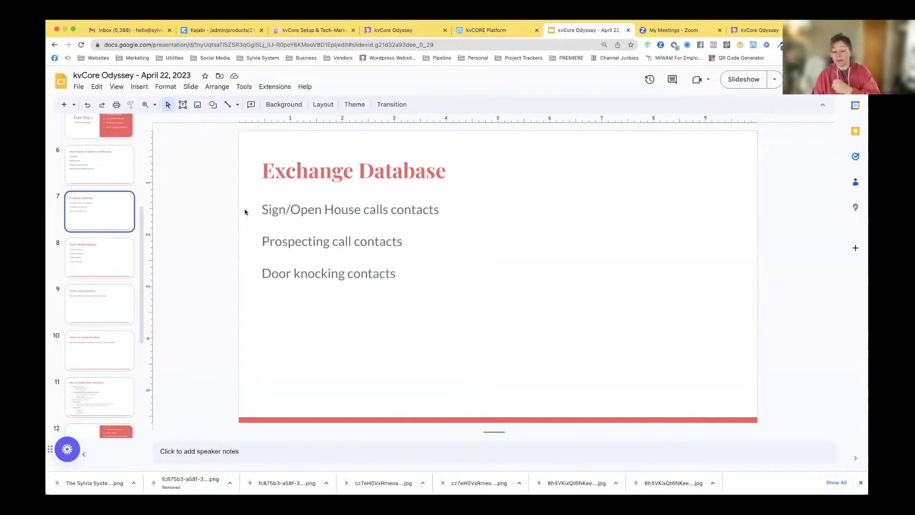
click(113, 264)
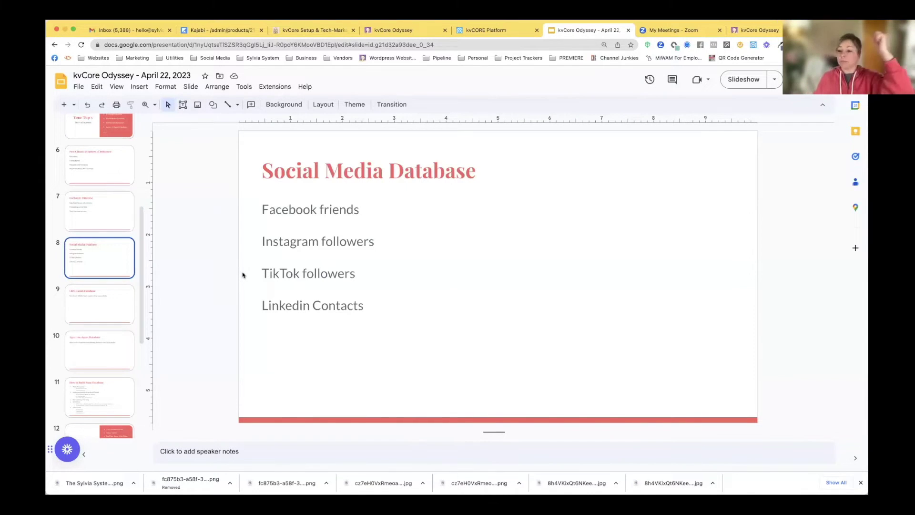
click(81, 317)
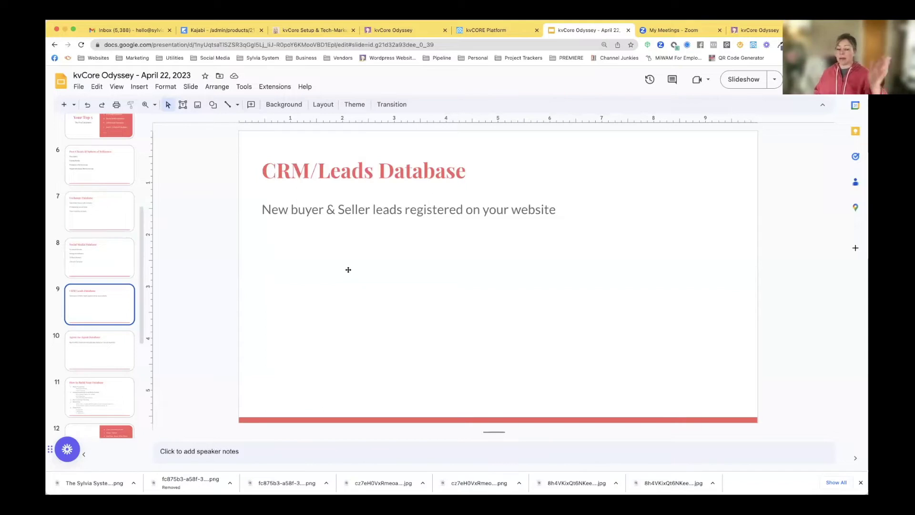
key(Down)
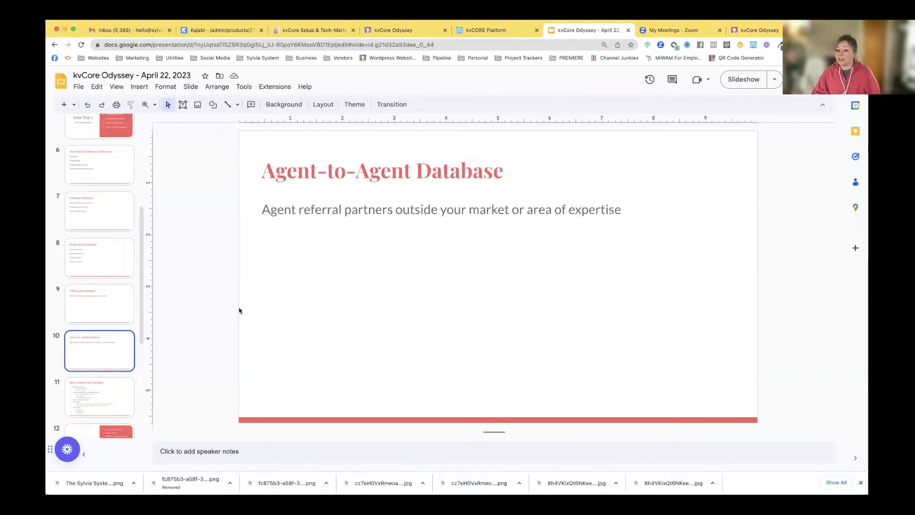
scroll(90, 377, down, 3)
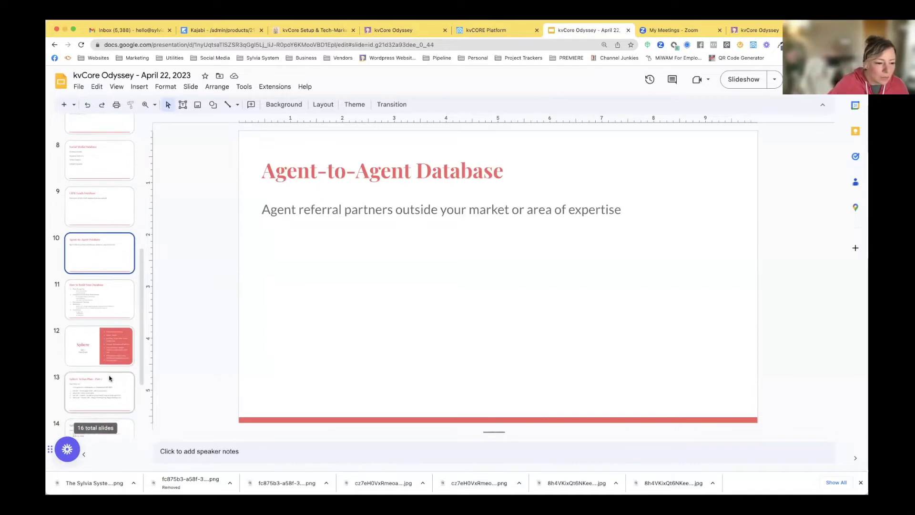
click(96, 359)
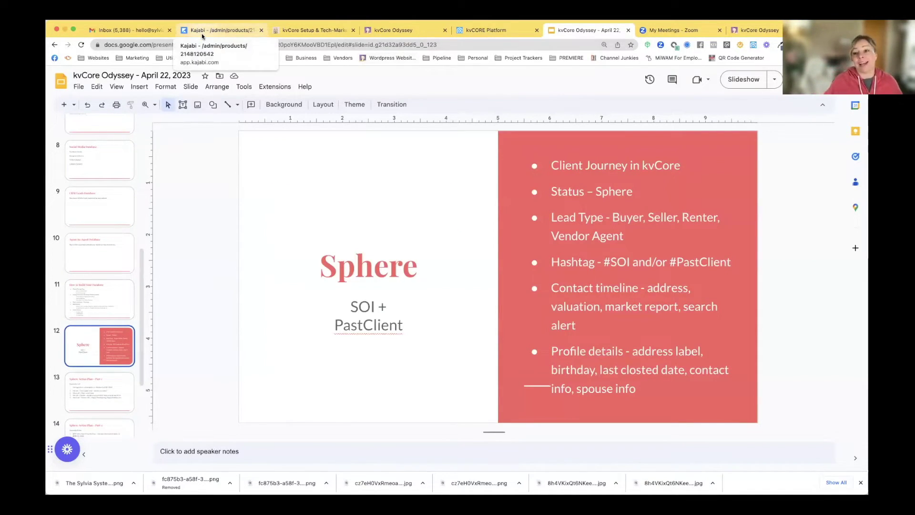
Switch back to kvCORE and add the hashtag SOI to the demo contact.
key(ctrl+shift+Tab)
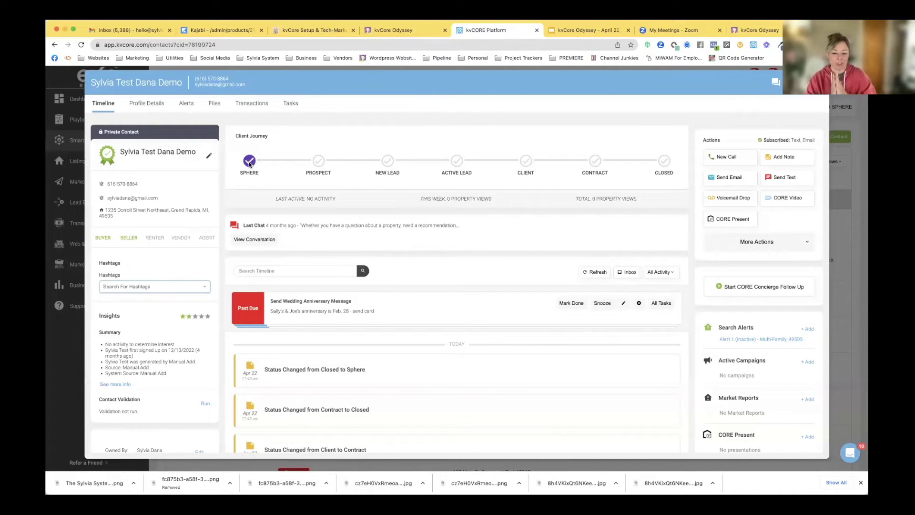
text(SOIL)
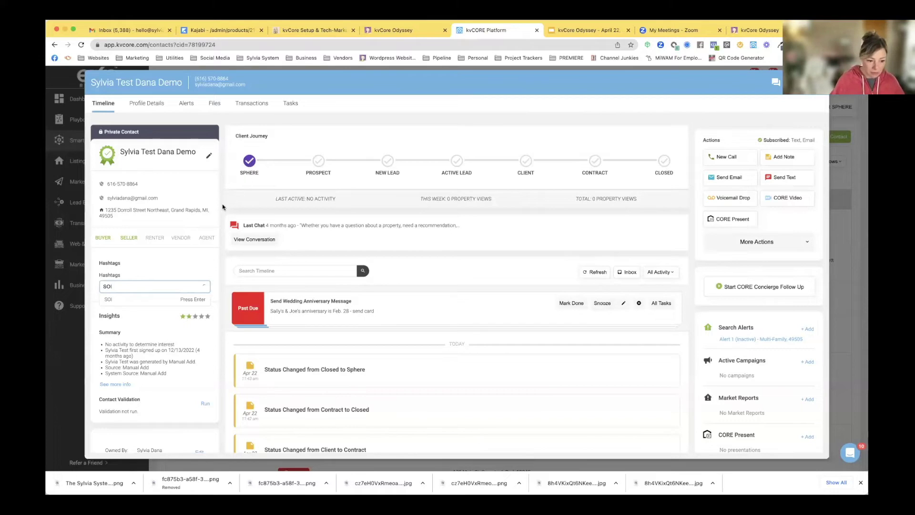
click(115, 304)
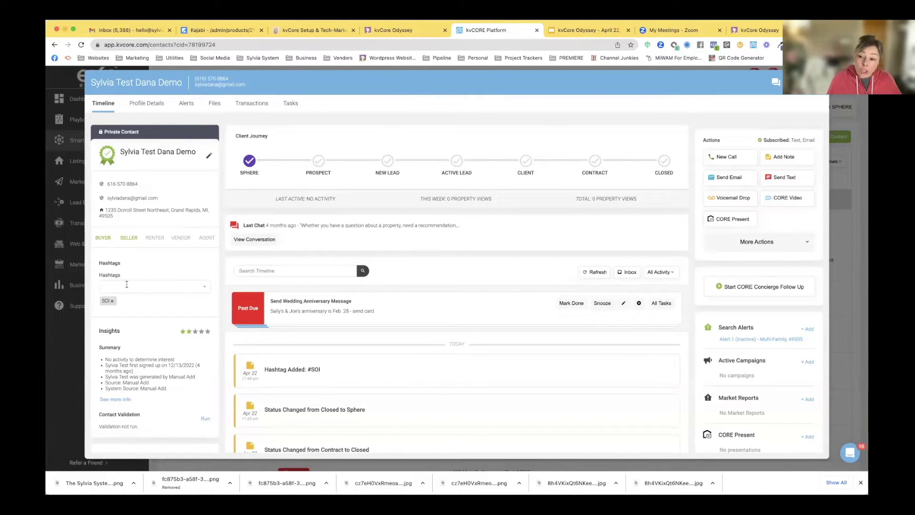
Add the hashtag PastClient to the demo contact.
click(126, 284)
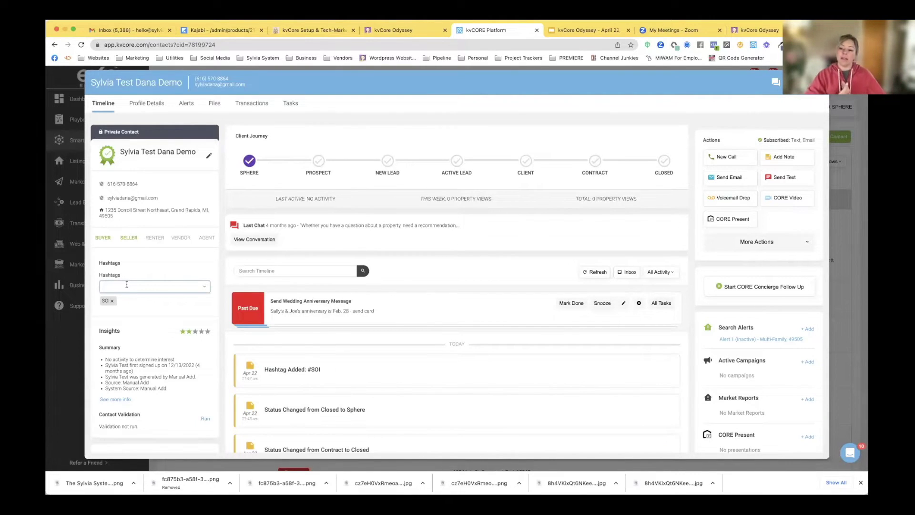
text(pas)
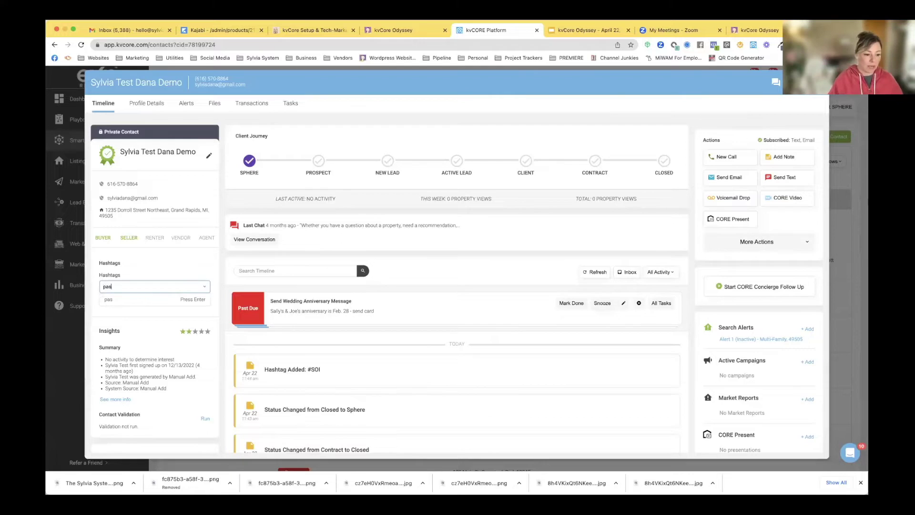
text(tclient)
click(173, 299)
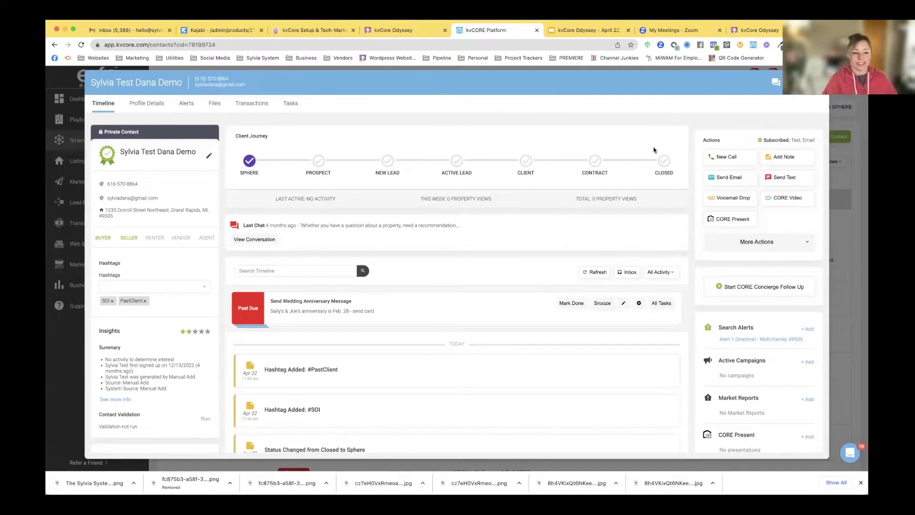
Add the location hashtag GrandRapids to the demo contact.
click(176, 286)
text(Gma)
text(ndRp)
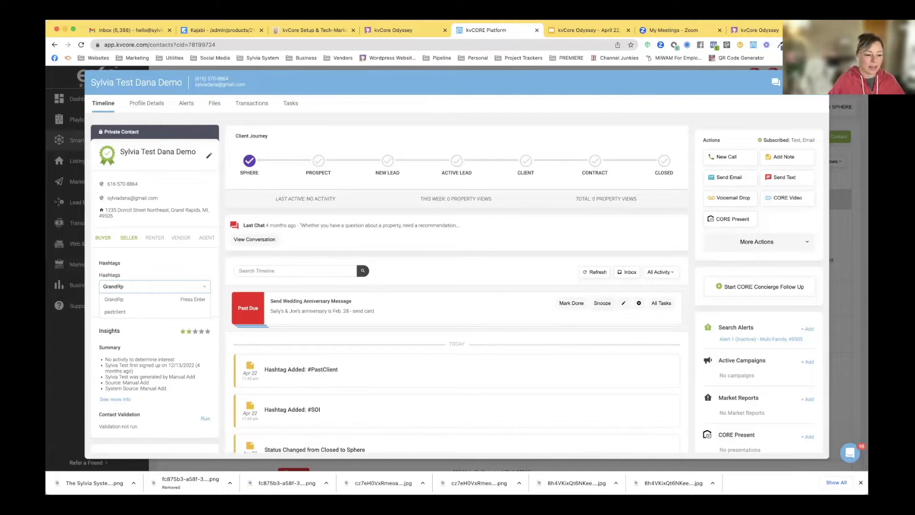
text(ids)
key(Return)
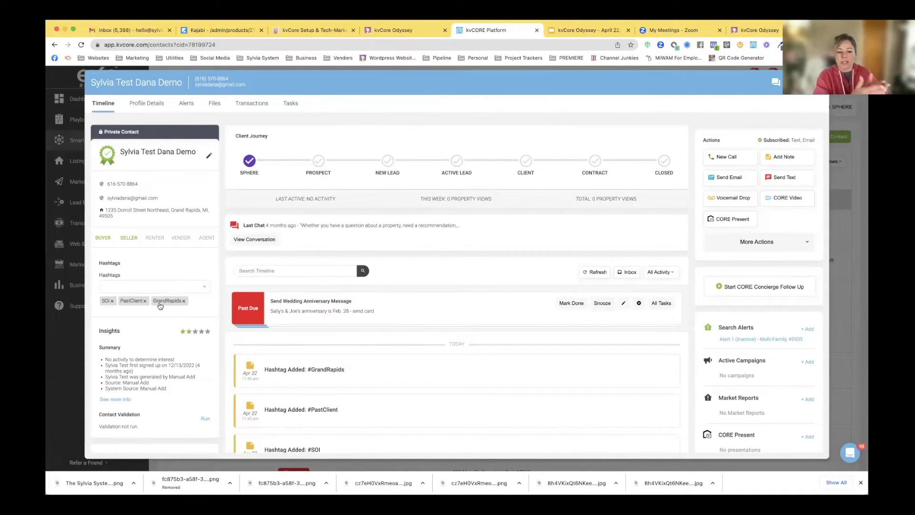
scroll(100, 234, down, 1)
scroll(101, 245, up, 1)
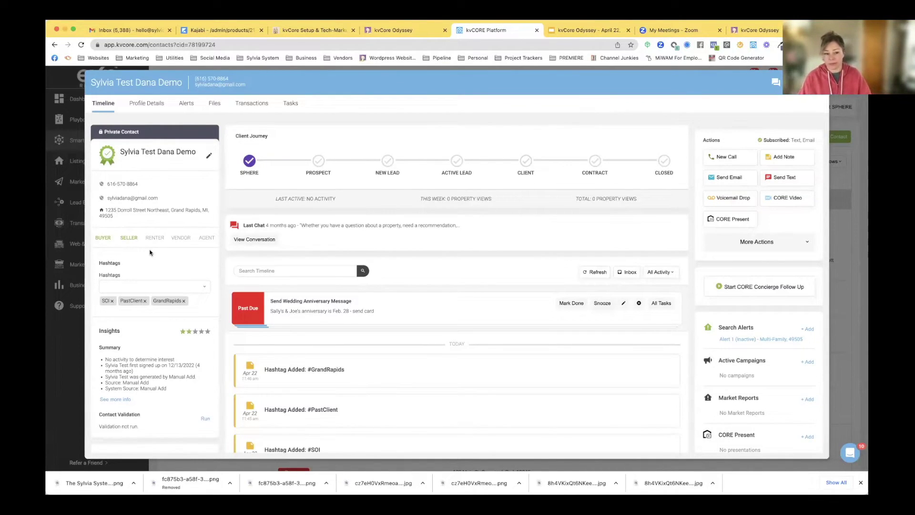
Add the hashtag carcustomer to the demo contact.
click(140, 285)
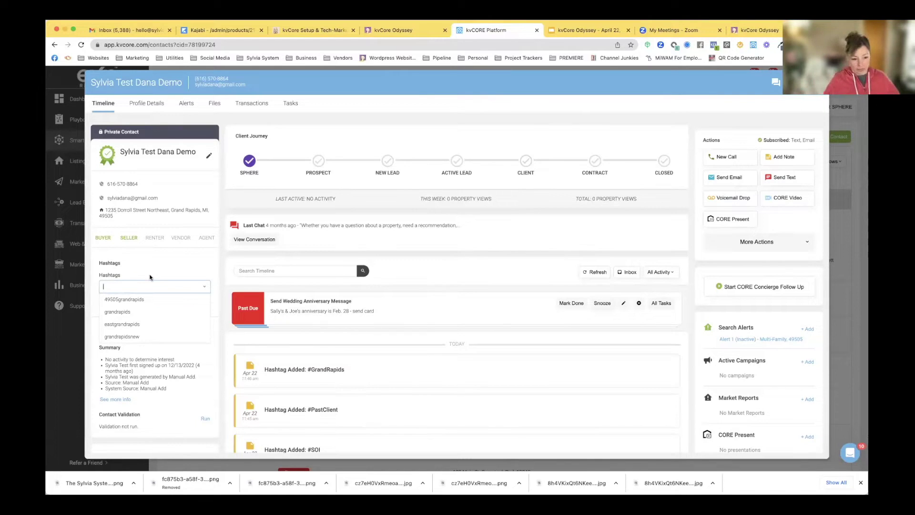
text(carc)
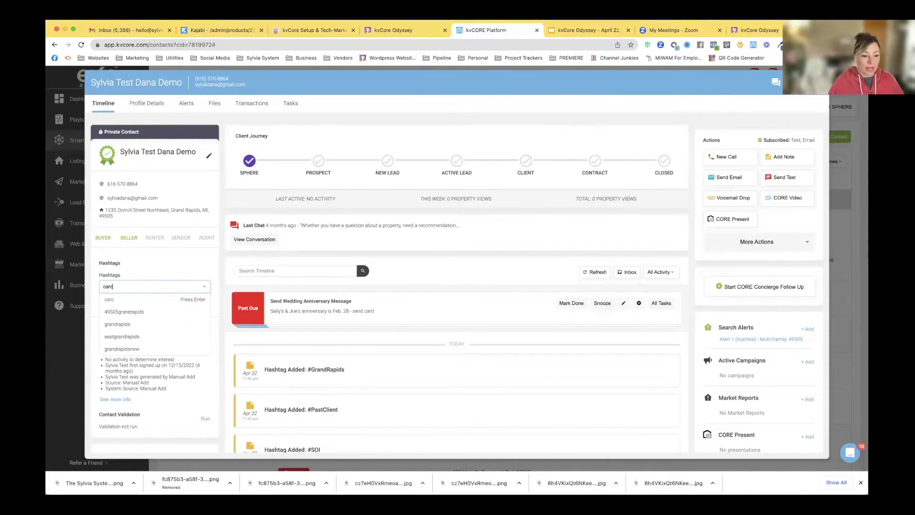
text(ustomer)
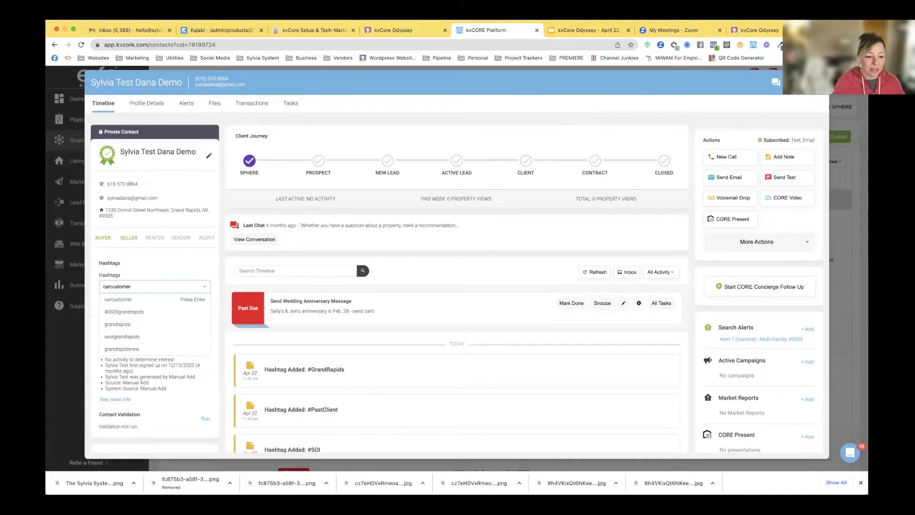
click(113, 303)
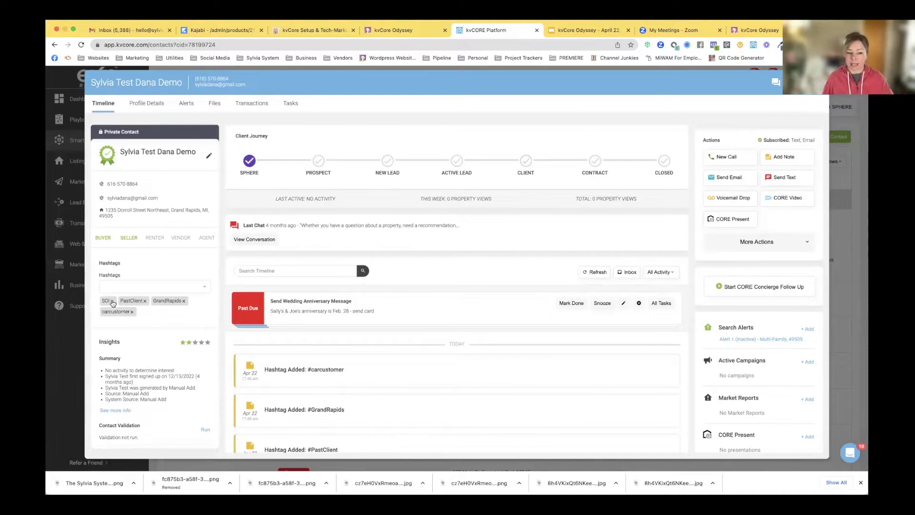
Close the demo contact's record and reload the Smart CRM contact list to clear its name search.
click(816, 82)
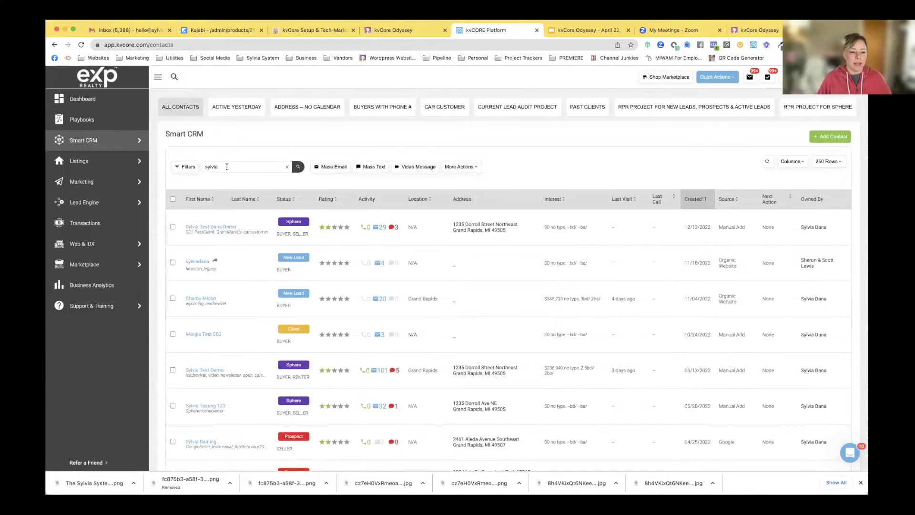
click(81, 44)
mouse_move(79, 148)
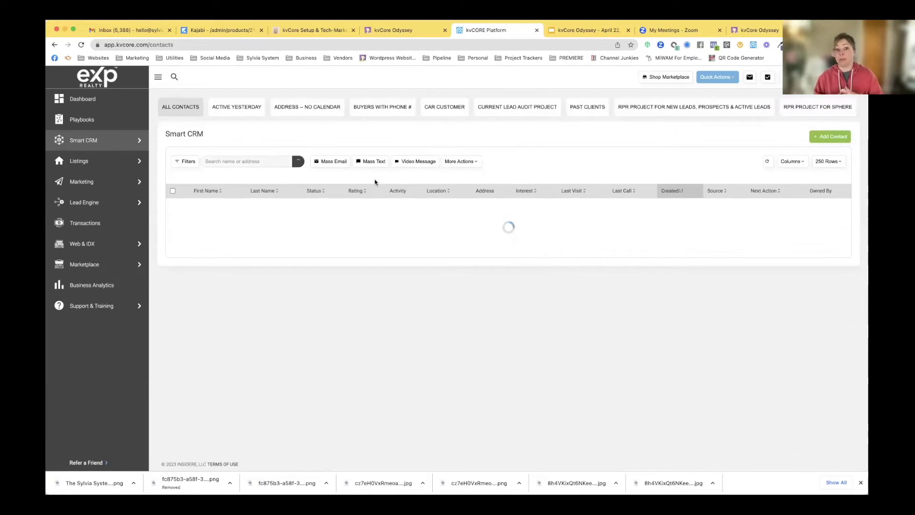
Filter the Smart CRM contacts by Sphere status and the carcustomer hashtag.
click(185, 161)
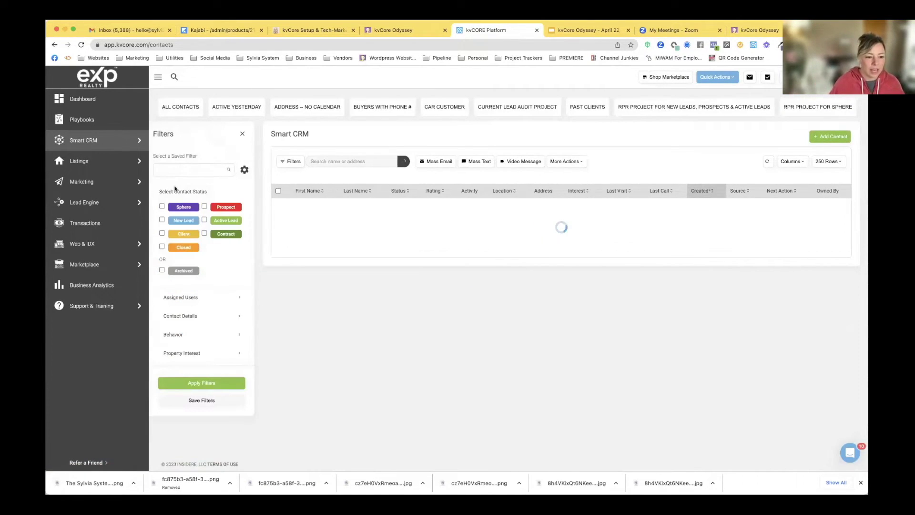
click(162, 207)
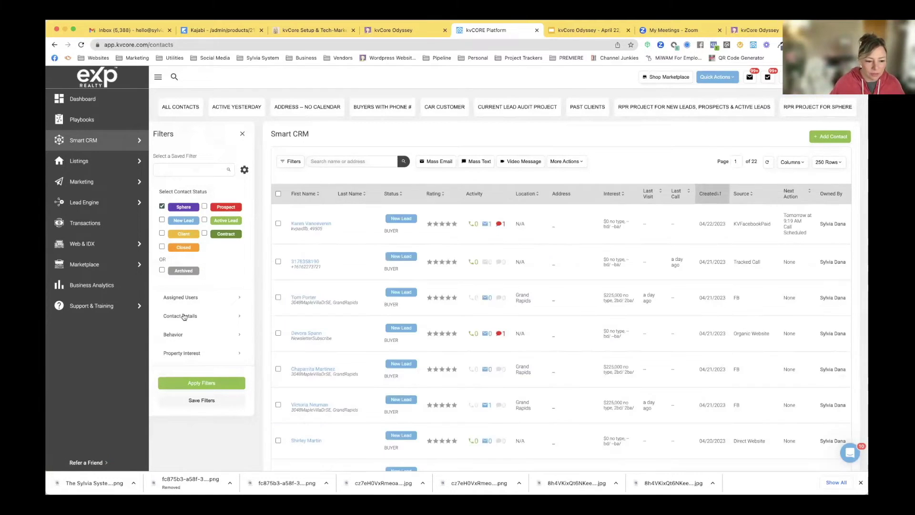
click(184, 317)
scroll(184, 317, down, 2)
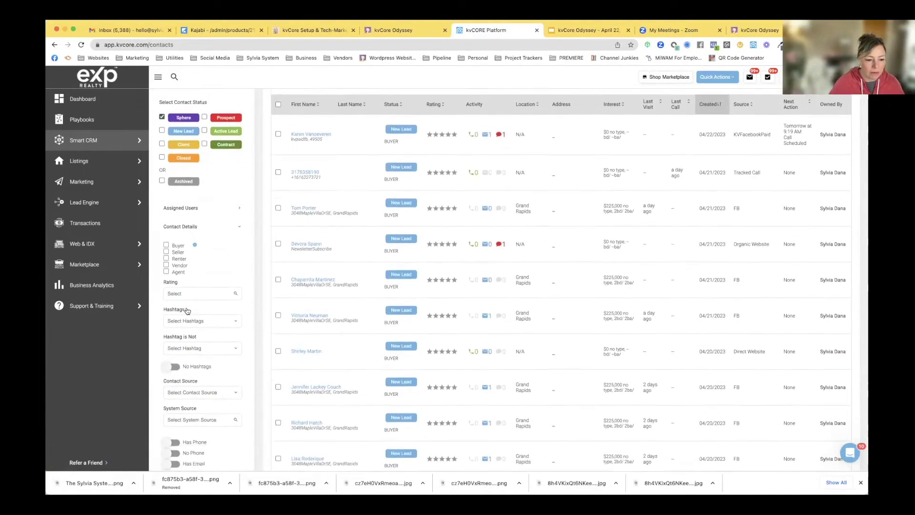
text(d)
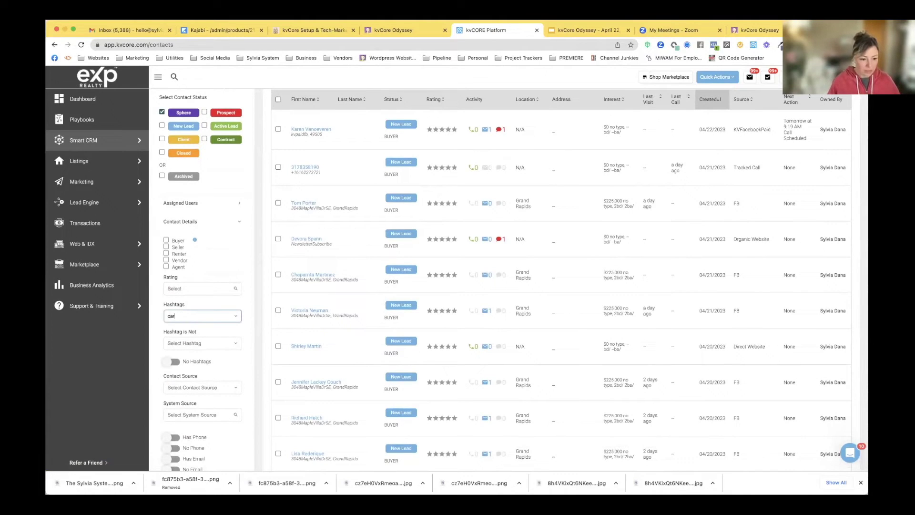
scroll(206, 311, down, 10)
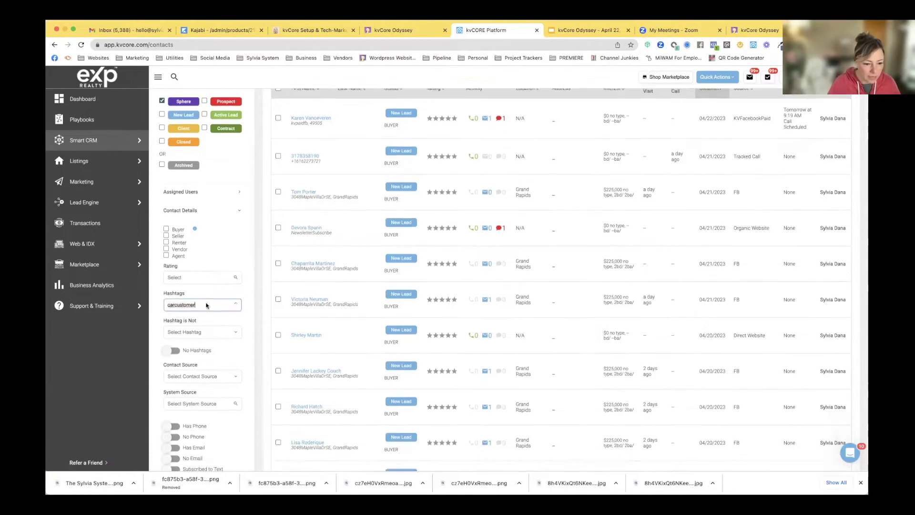
click(241, 283)
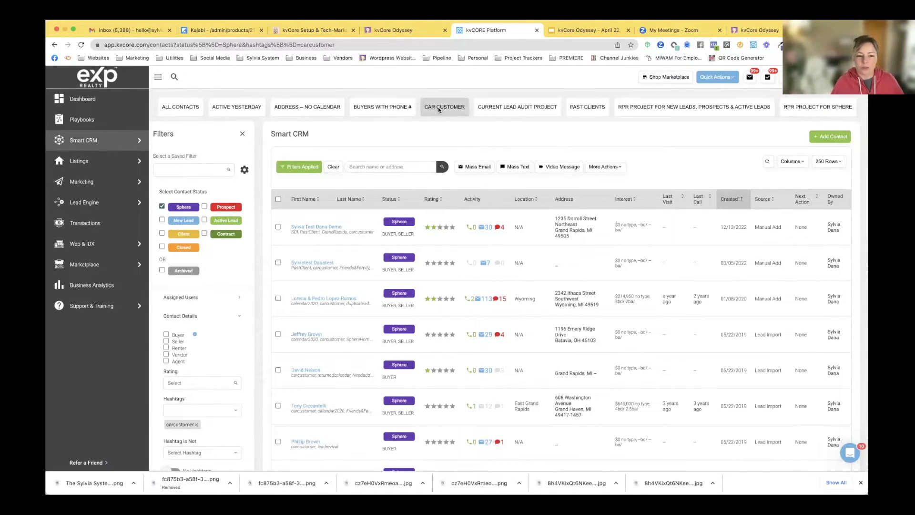
View the Save New Filter form for the filtered contacts and close it without saving.
scroll(226, 292, down, 15)
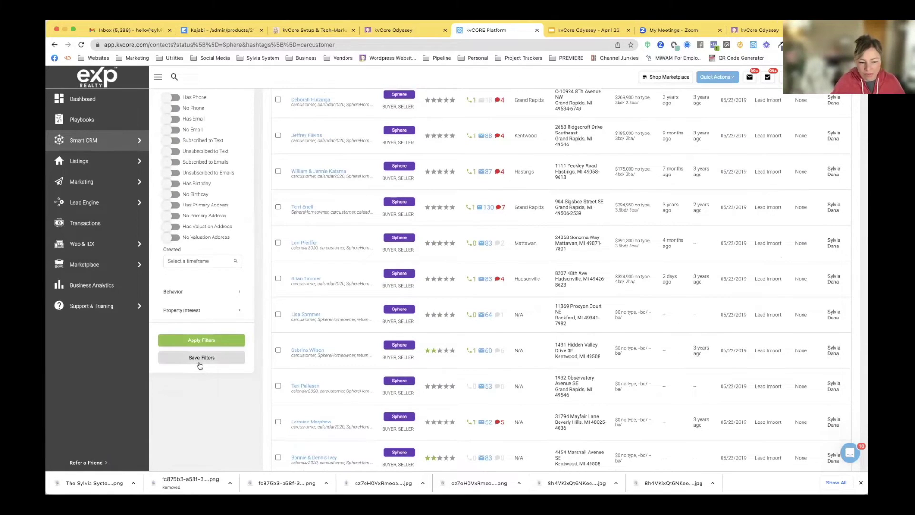
click(199, 366)
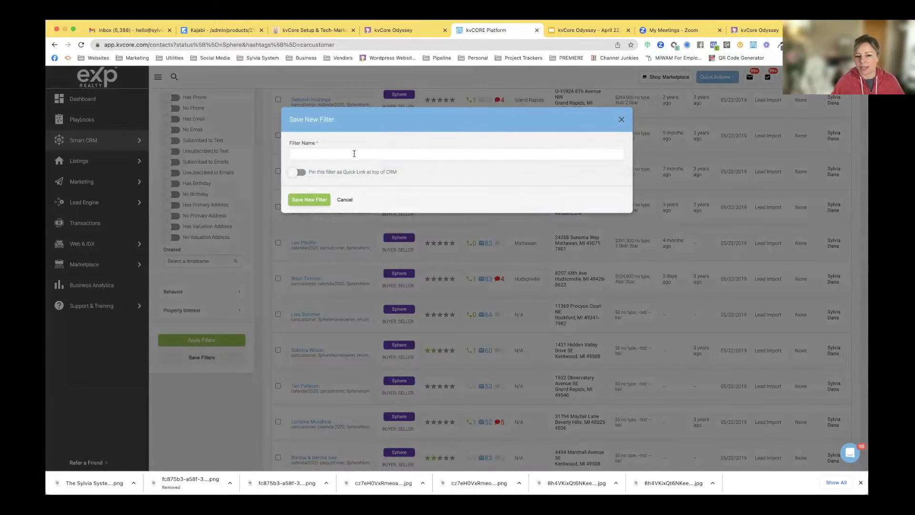
click(622, 120)
scroll(268, 307, up, 10)
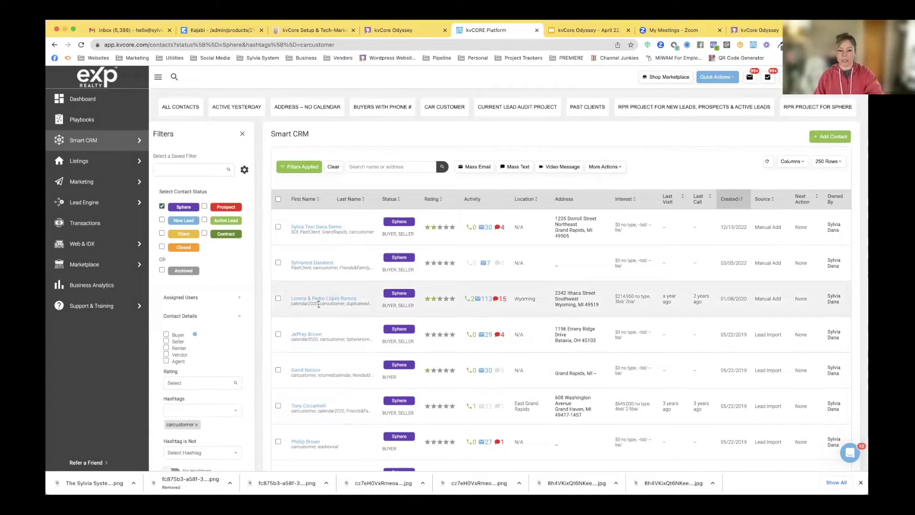
Replace the carcustomer hashtag and Sphere status filters with New Lead, Active Lead and Prospect statuses and the Buyer contact type.
scroll(206, 346, down, 4)
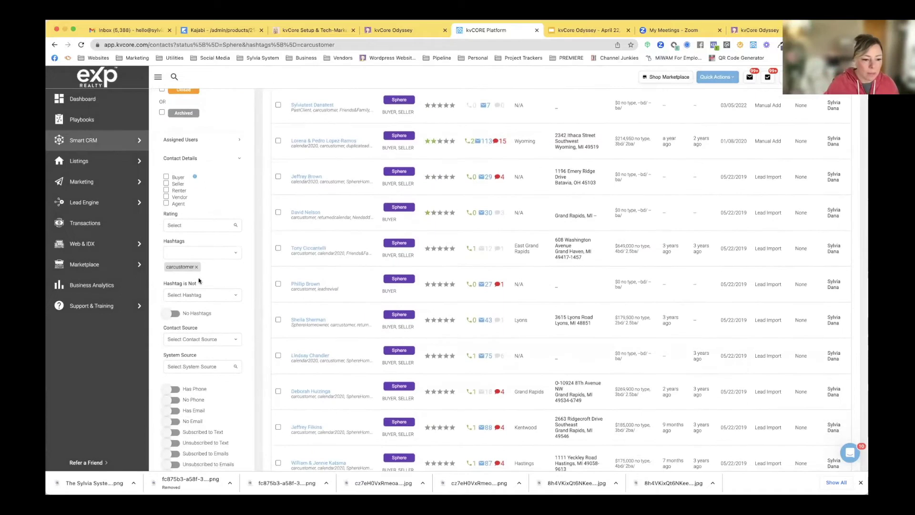
click(197, 267)
scroll(199, 273, up, 3)
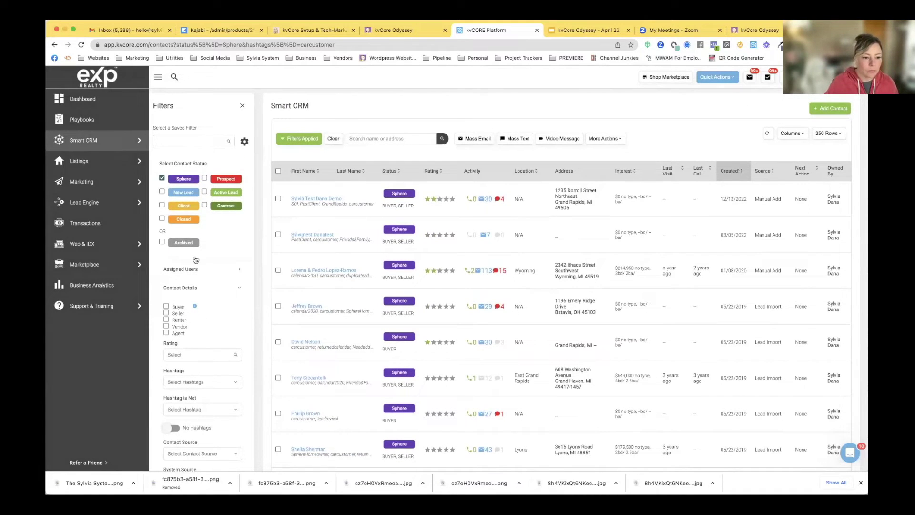
click(162, 192)
scroll(197, 218, down, 1)
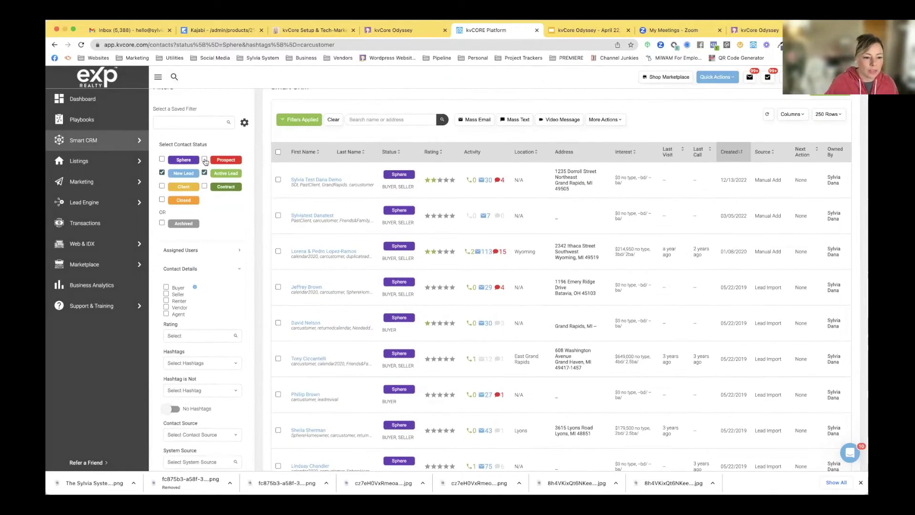
scroll(204, 231, down, 5)
scroll(186, 253, up, 3)
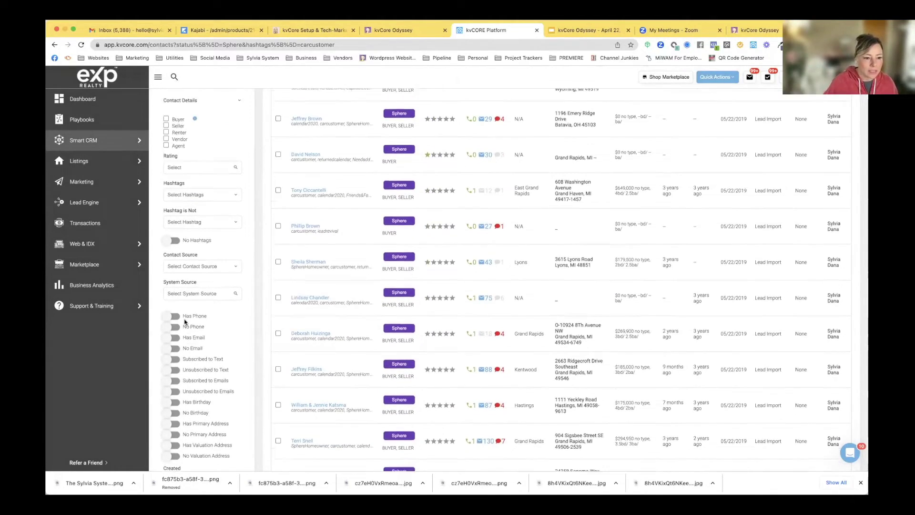
click(166, 188)
scroll(181, 275, down, 3)
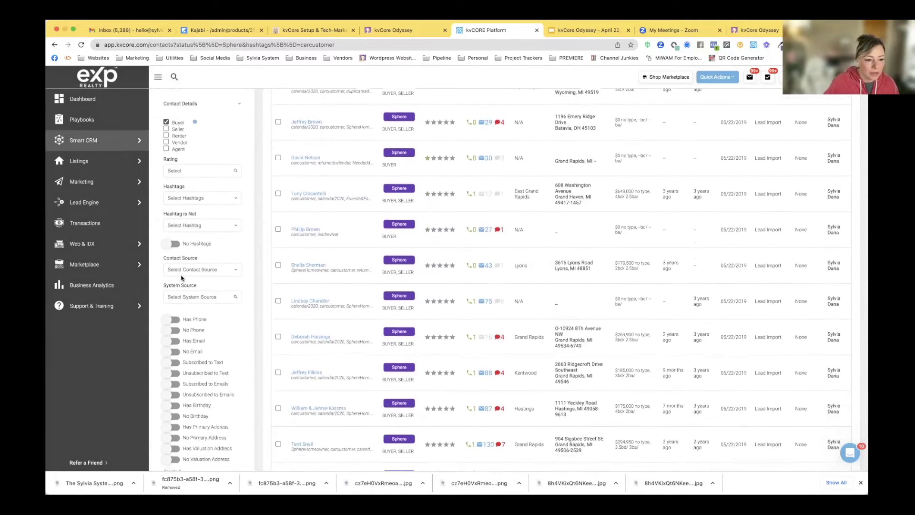
Add the hashtag grandrapids to the filter criteria and apply the filters to the contact list.
click(188, 168)
text(g)
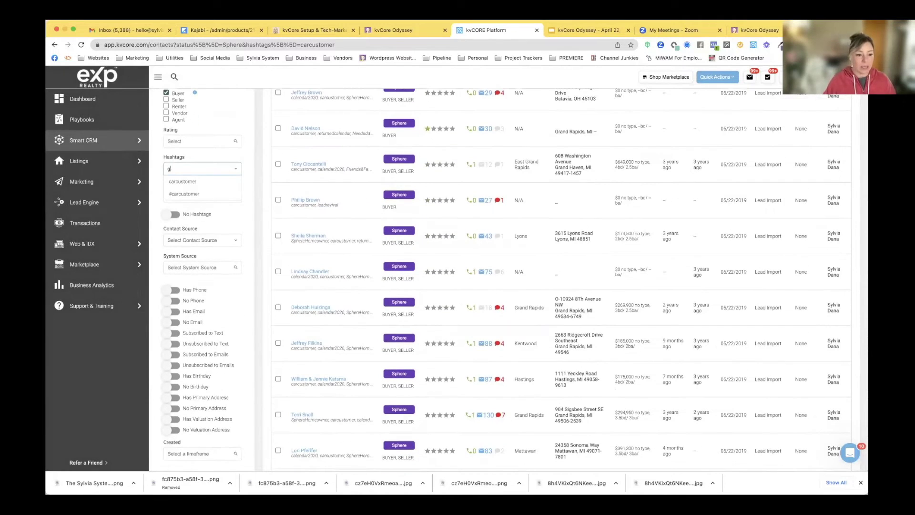
text(randrapid)
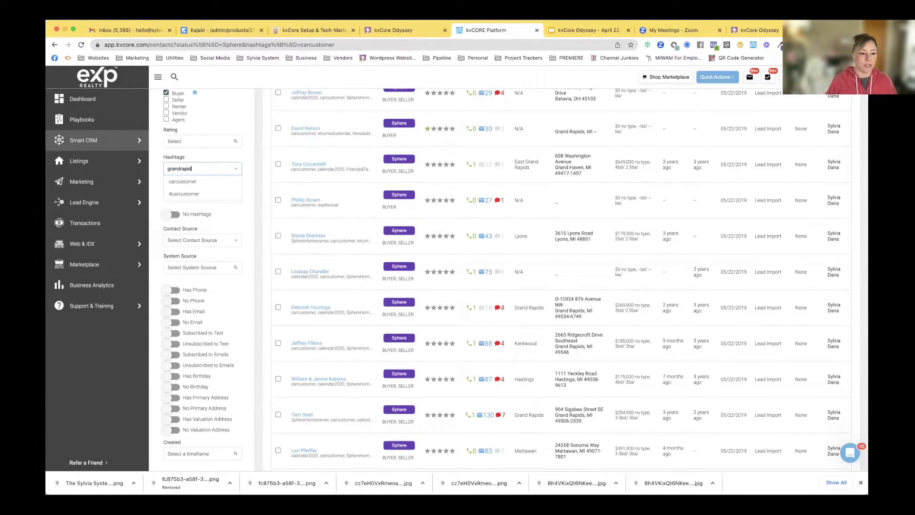
click(196, 194)
scroll(214, 333, down, 2)
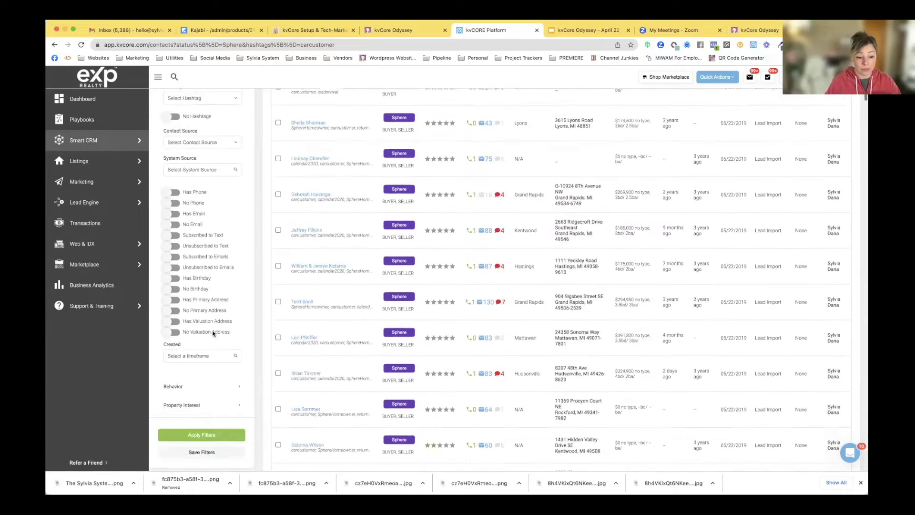
scroll(207, 317, down, 3)
click(202, 280)
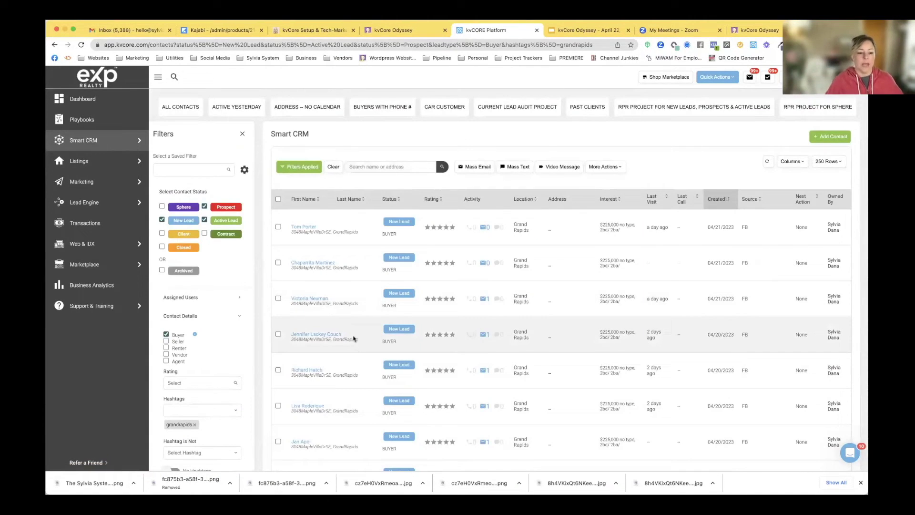
Clear the status, Buyer and grandrapids filters and choose carcustomer as the filter hashtag.
click(166, 334)
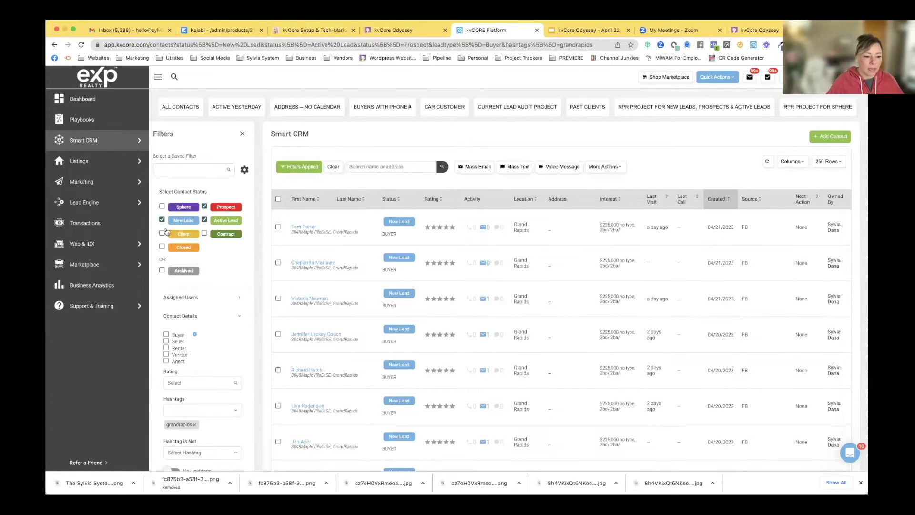
scroll(184, 288, down, 3)
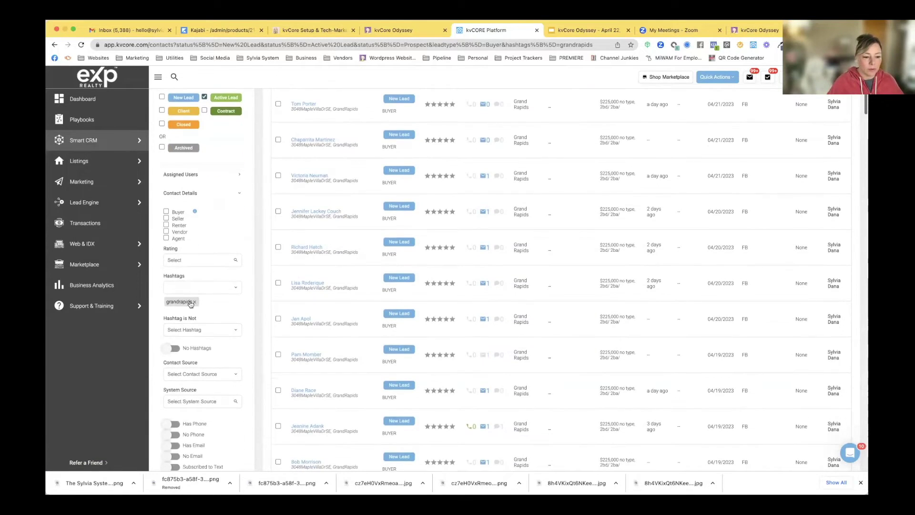
click(194, 307)
text(d)
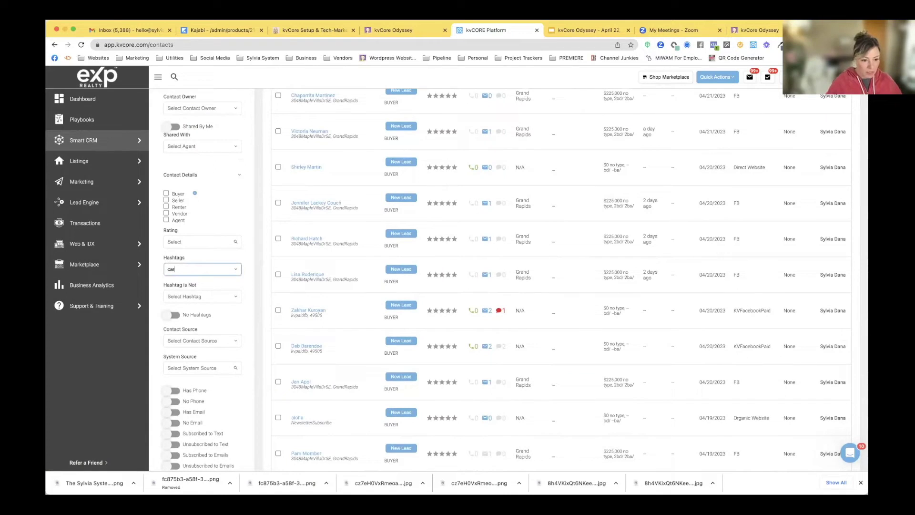
click(190, 282)
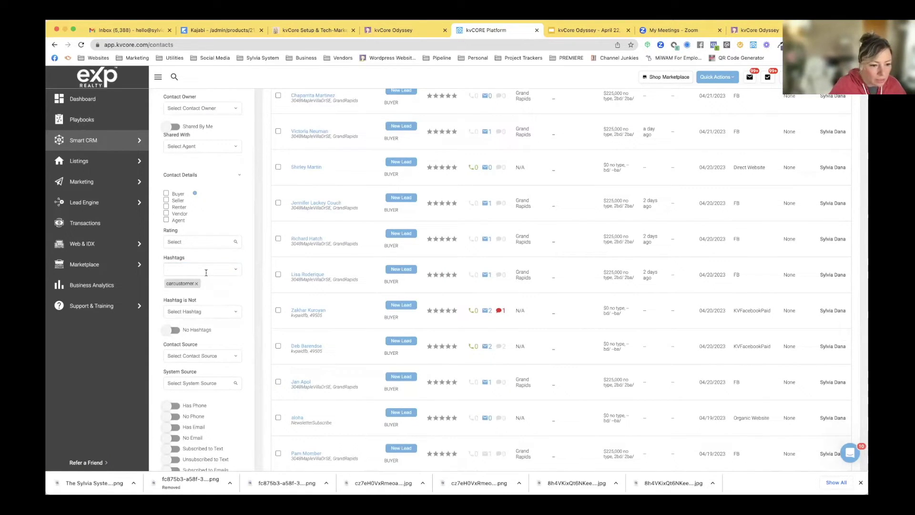
Add calendar2022 as a second filter hashtag combined by AND, and apply the filters.
click(206, 272)
click(202, 291)
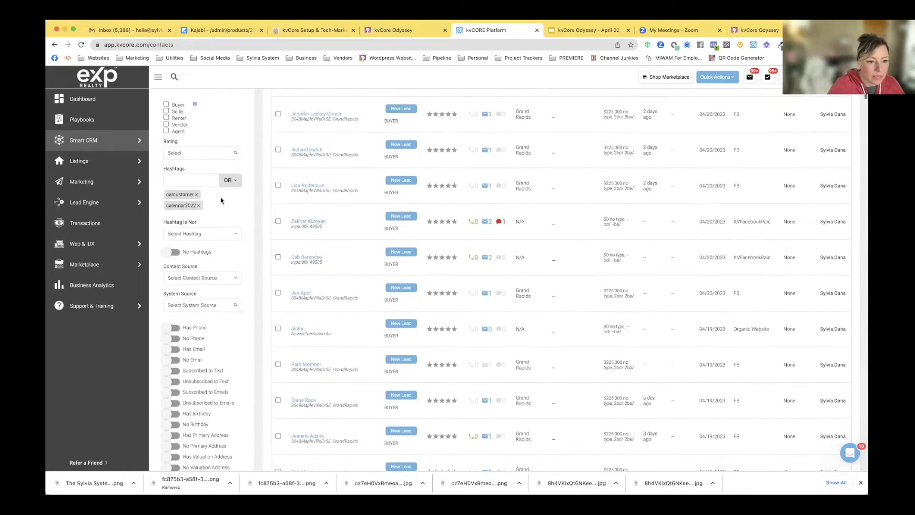
scroll(210, 310, down, 5)
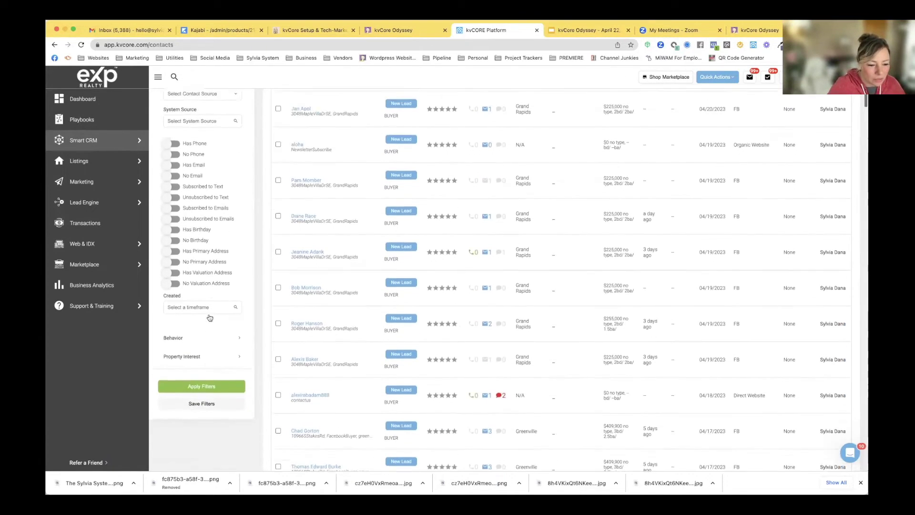
click(206, 343)
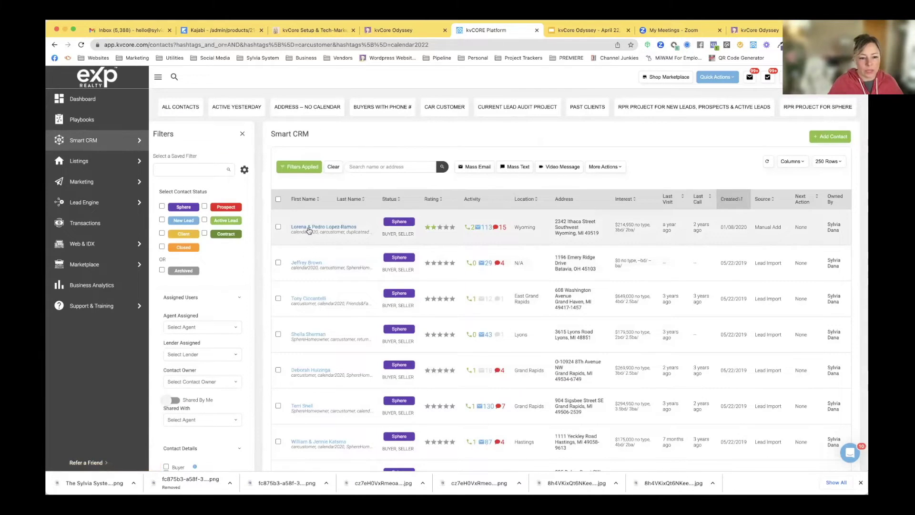
Hide the filter options and clear the applied hashtag filters from the Smart CRM list.
click(307, 229)
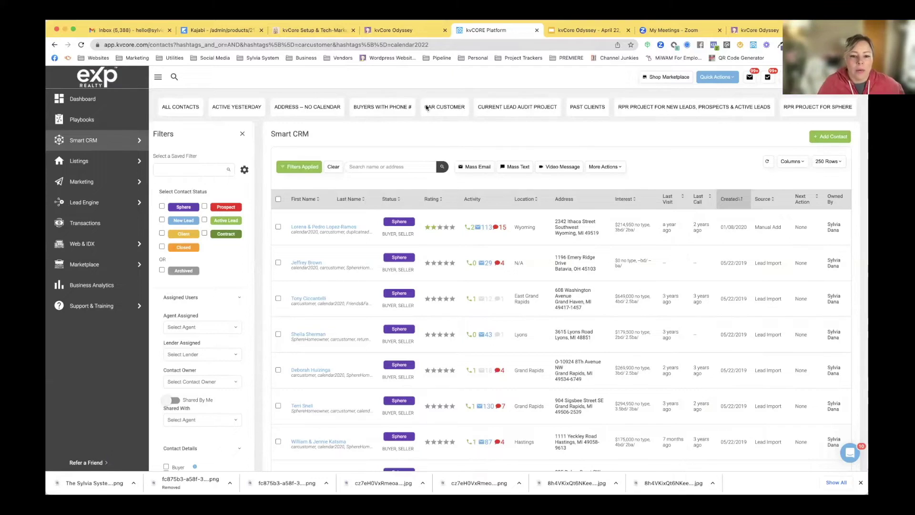
click(242, 136)
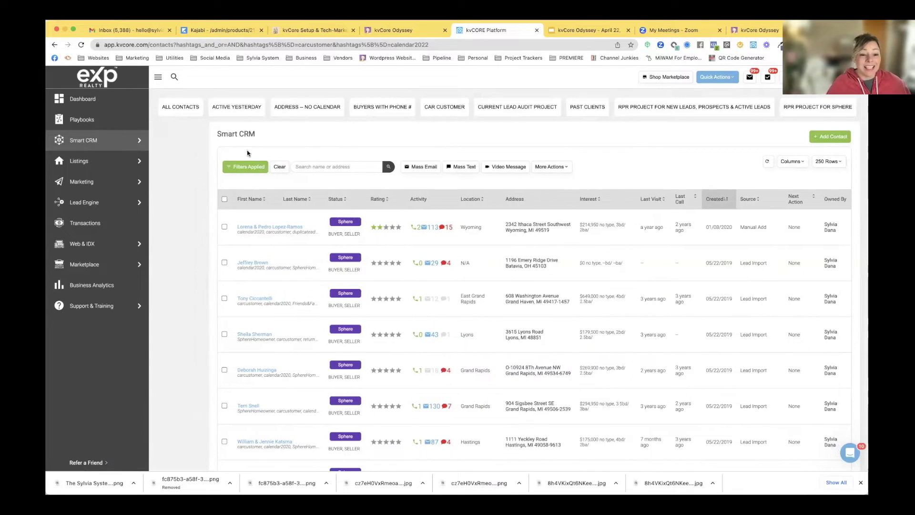
click(228, 167)
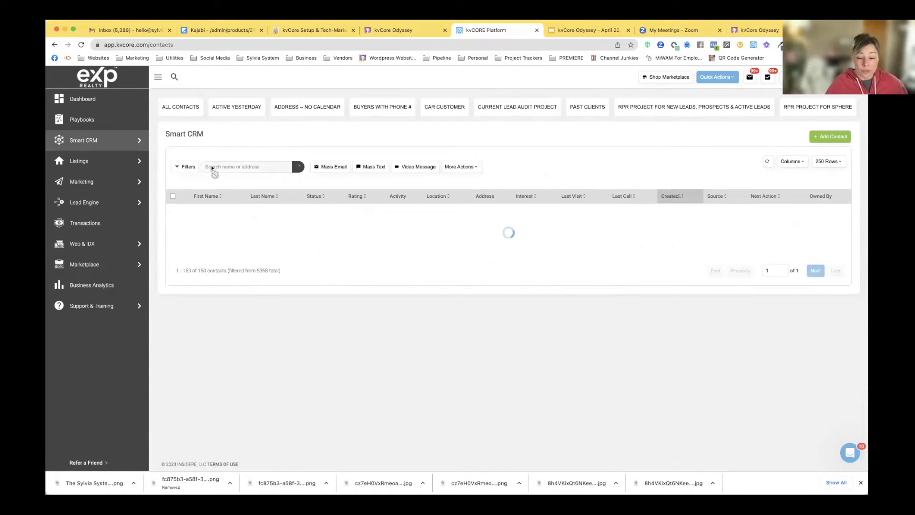
click(188, 168)
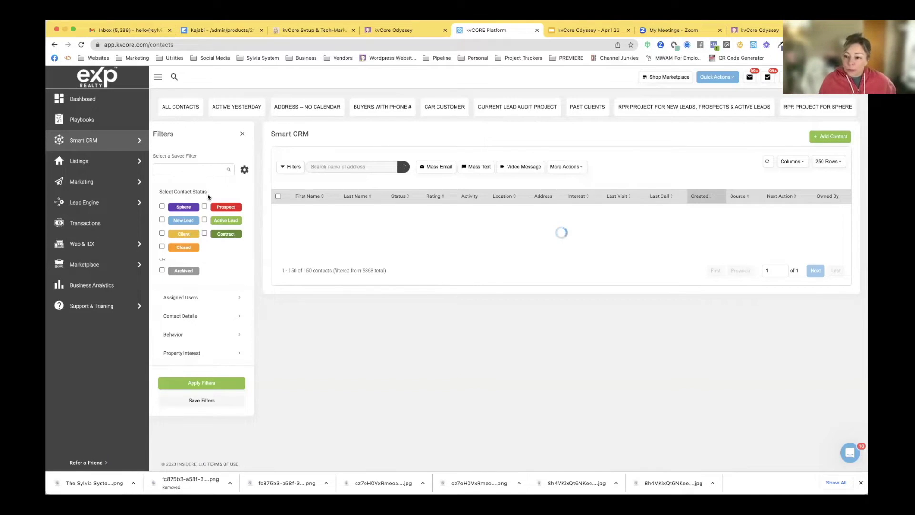
click(181, 316)
scroll(185, 319, down, 3)
click(188, 281)
text(impr)
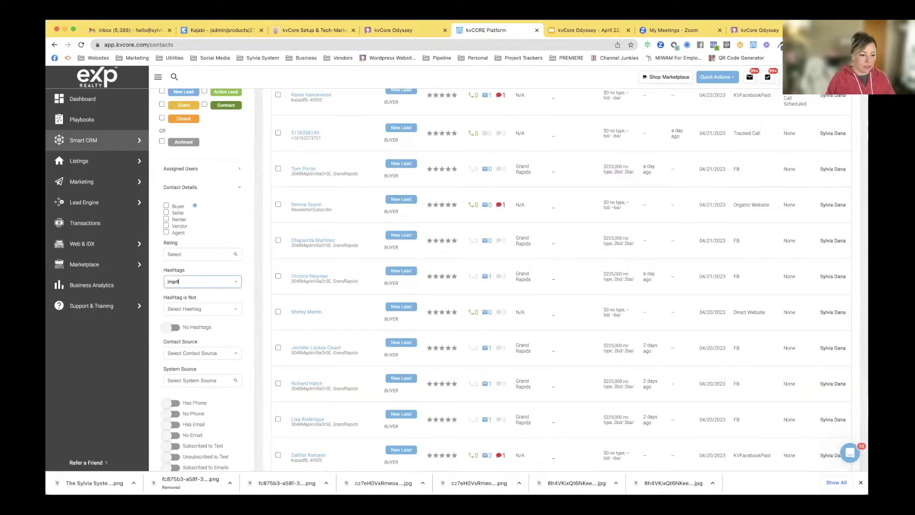
text(rt)
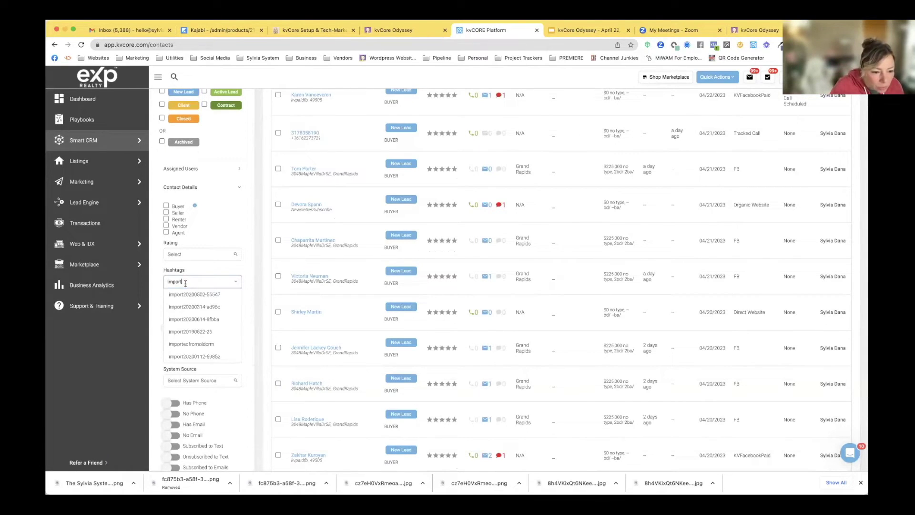
click(189, 295)
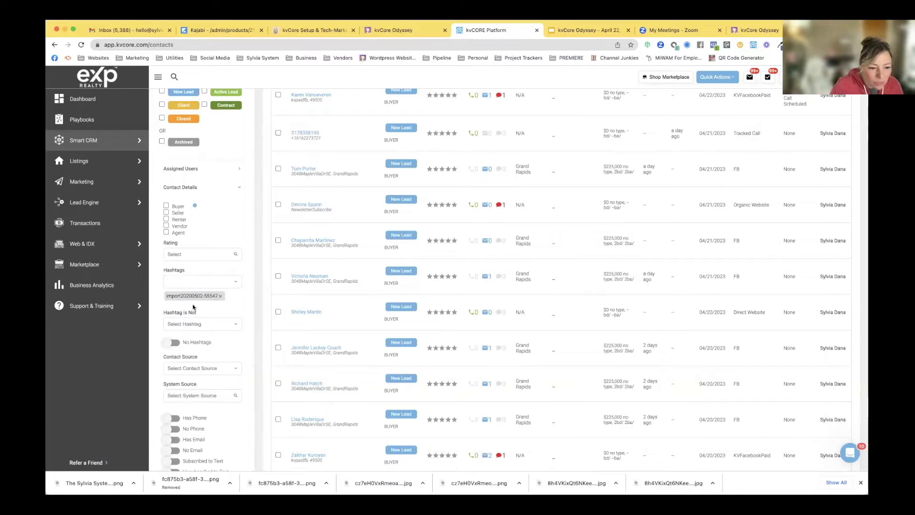
scroll(193, 226, down, 2)
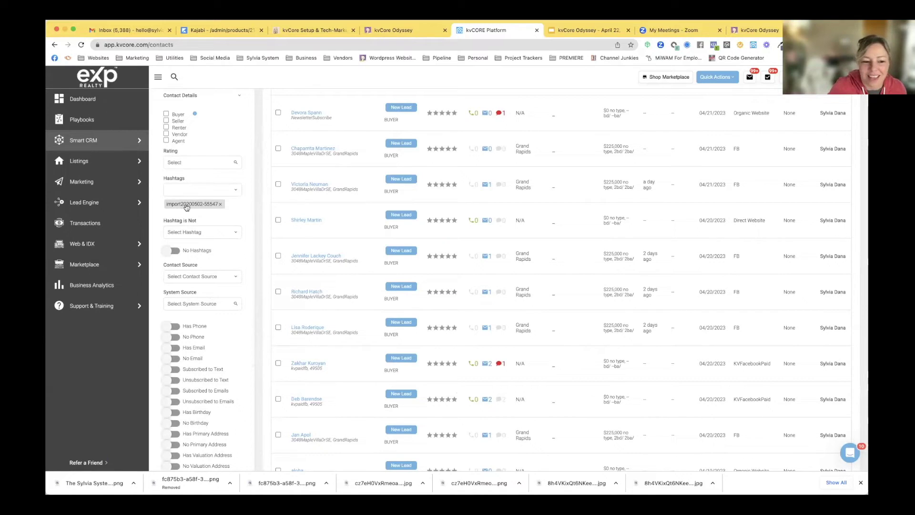
scroll(201, 220, down, 5)
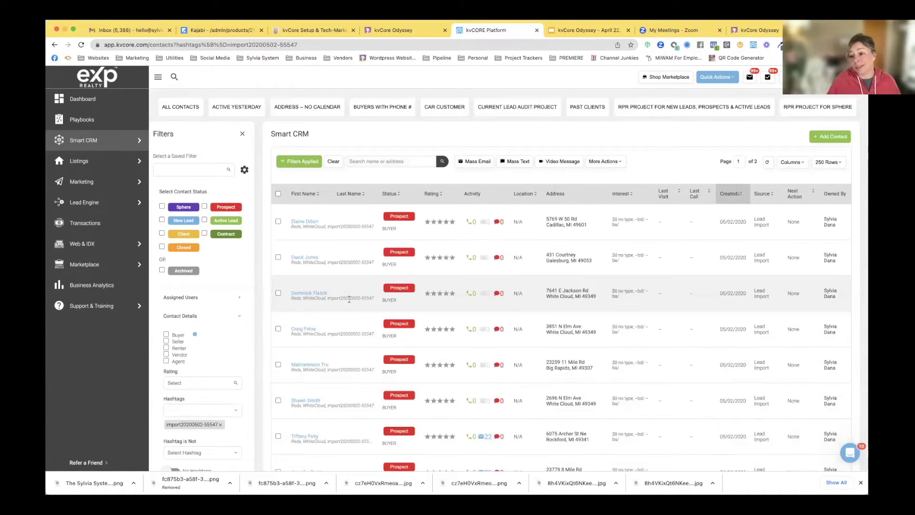
Look through the filtered import contacts down to the contact count at the end of the list.
scroll(318, 295, down, 10)
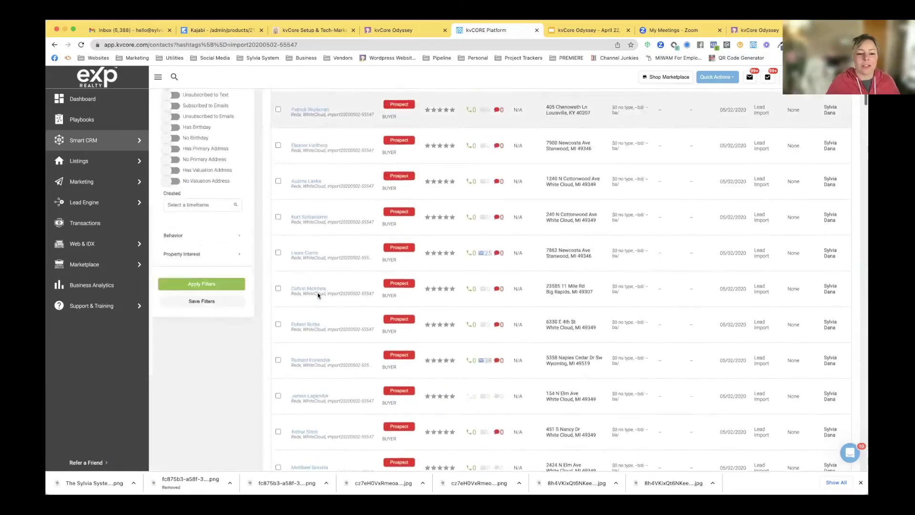
scroll(318, 295, down, 10)
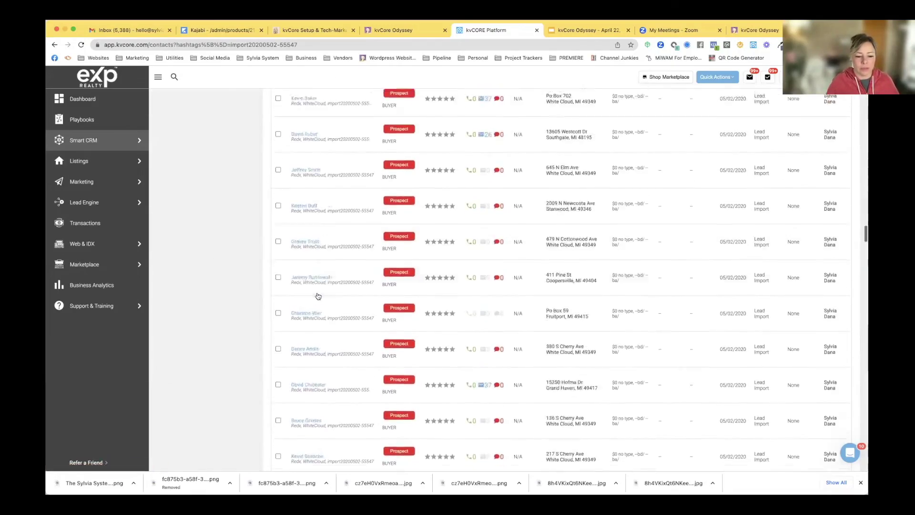
scroll(318, 295, down, 10)
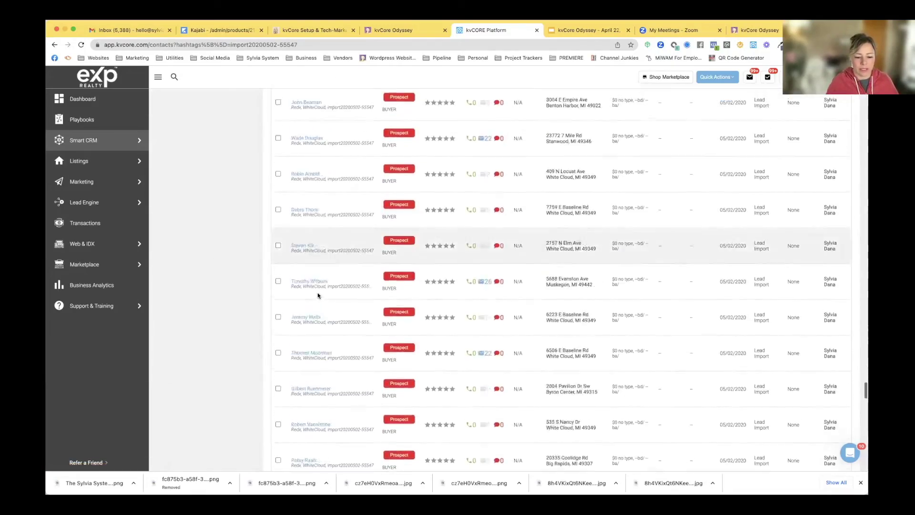
scroll(318, 295, down, 10)
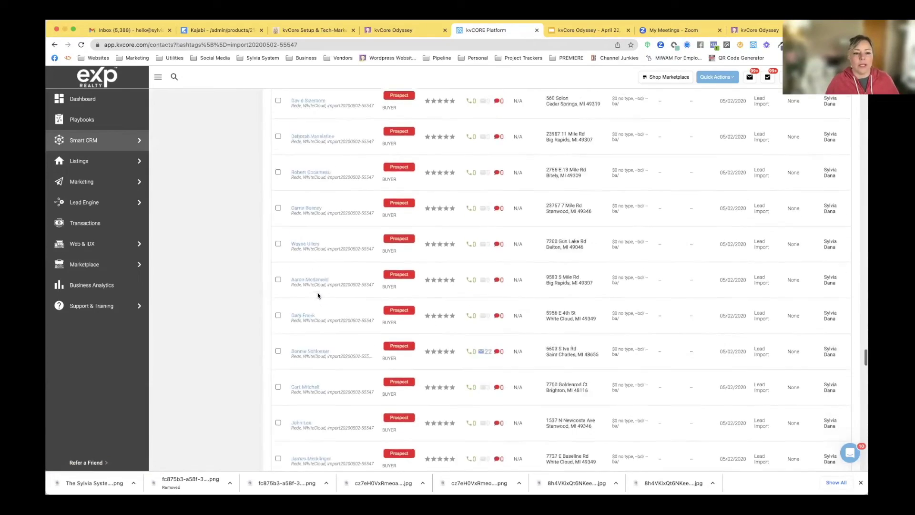
scroll(318, 295, down, 10)
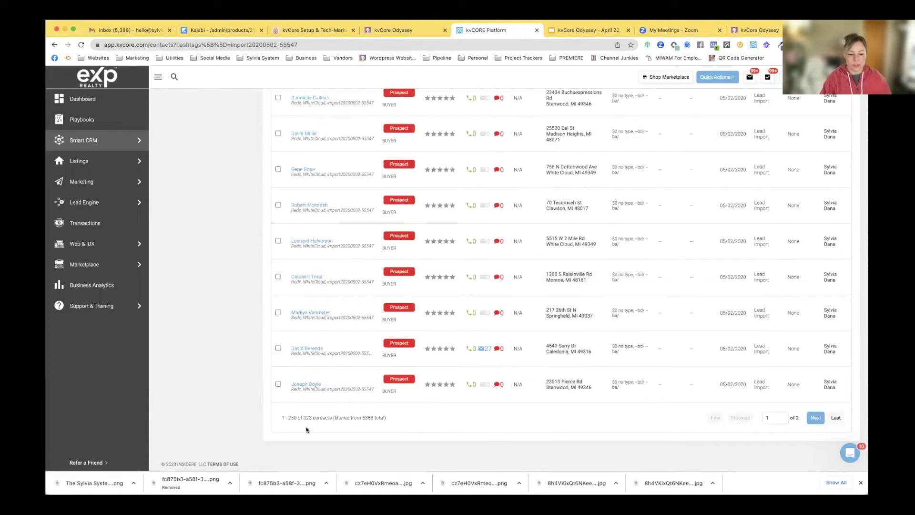
scroll(355, 296, up, 10)
scroll(355, 299, up, 15)
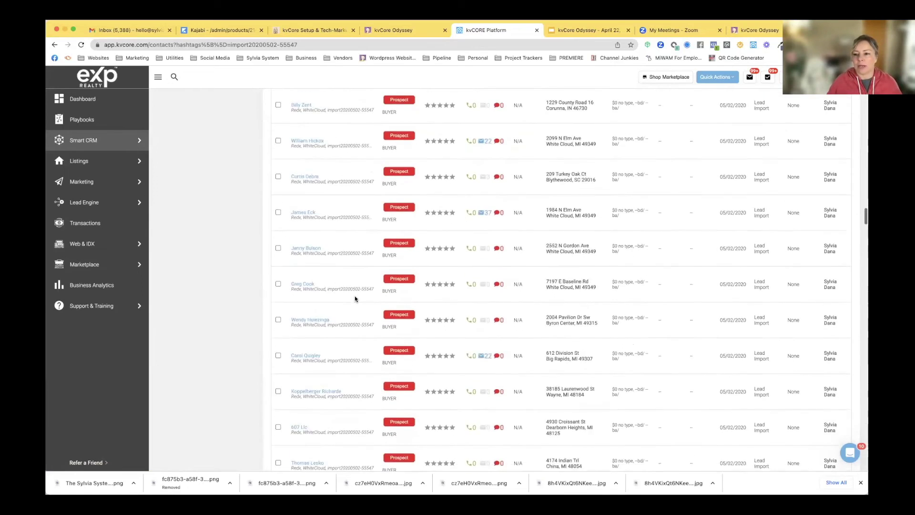
scroll(355, 299, up, 10)
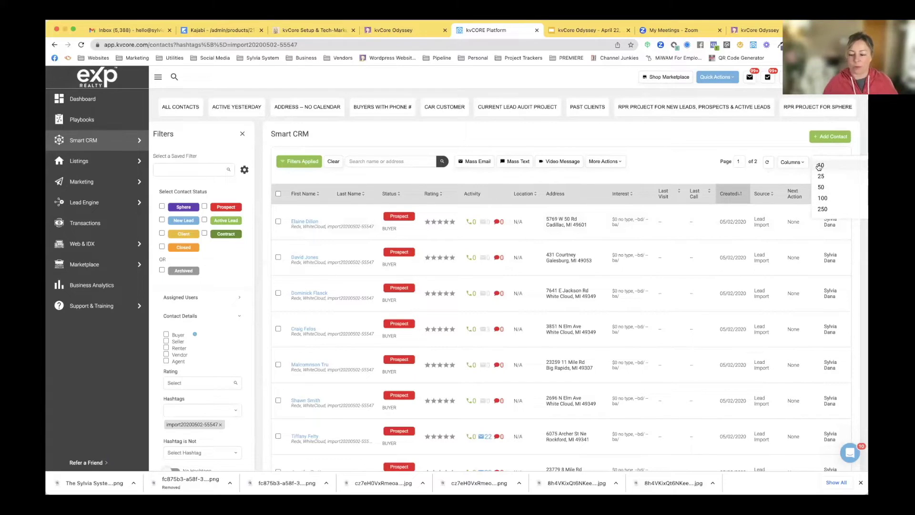
Set the contact list to 250 rows per page and select all contacts on the page.
click(822, 211)
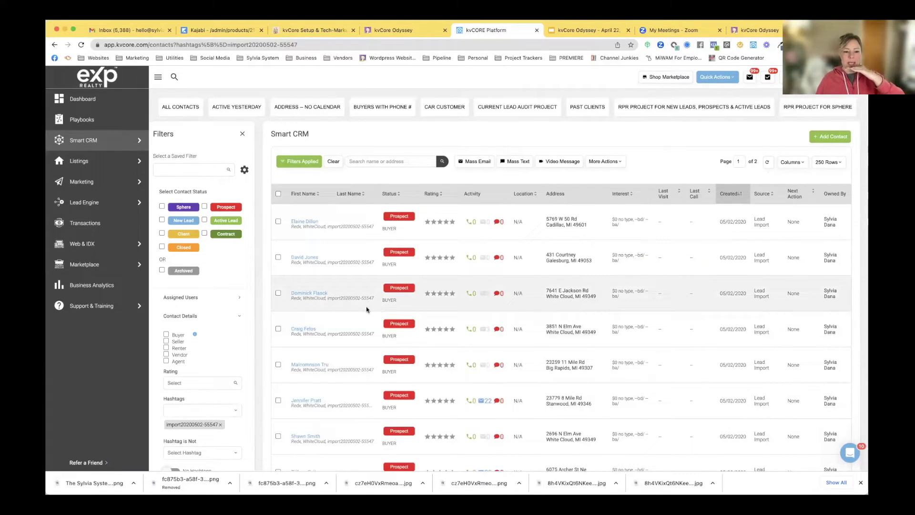
click(279, 195)
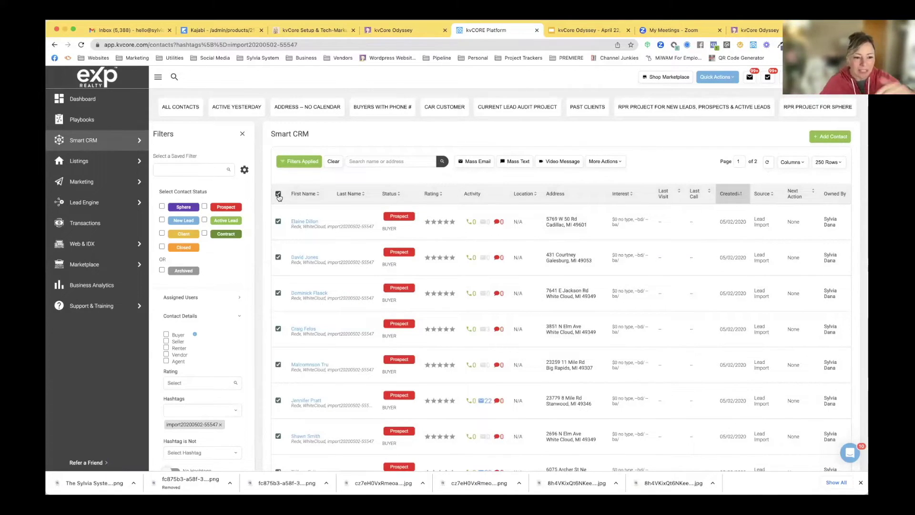
scroll(339, 280, down, 15)
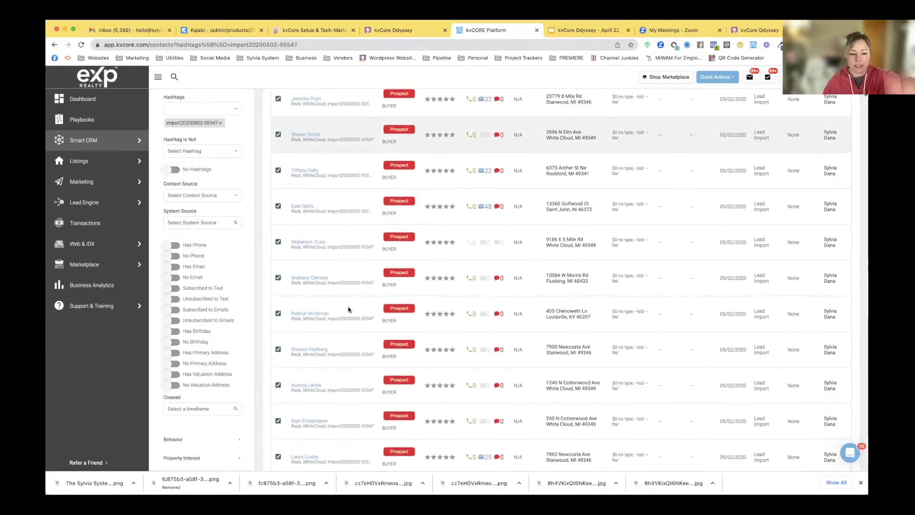
Look through the selected import contacts down to the count at the list's end and return to the beginning.
scroll(348, 309, down, 15)
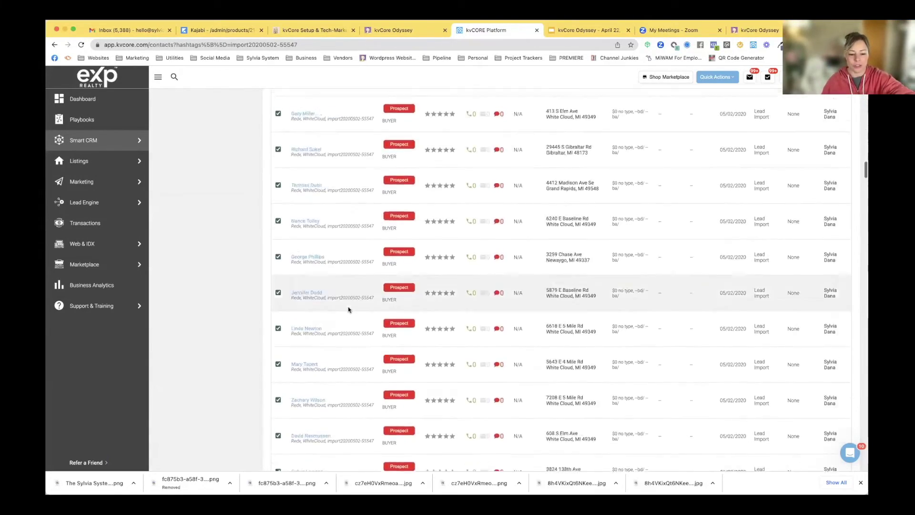
scroll(348, 309, down, 15)
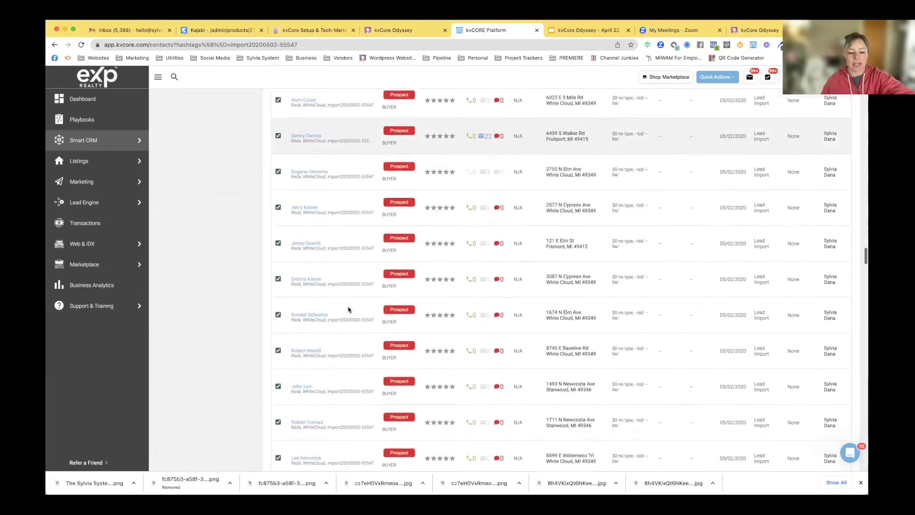
scroll(348, 309, down, 15)
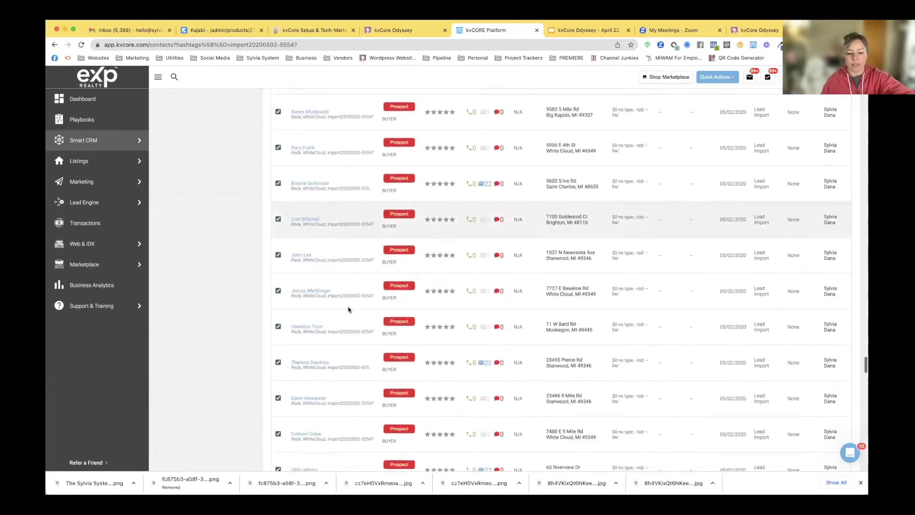
scroll(348, 309, down, 15)
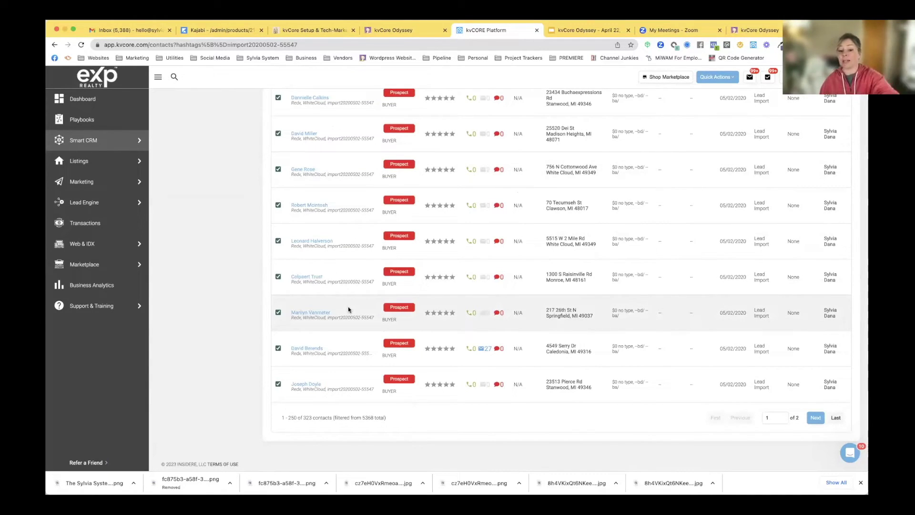
scroll(375, 303, up, 20)
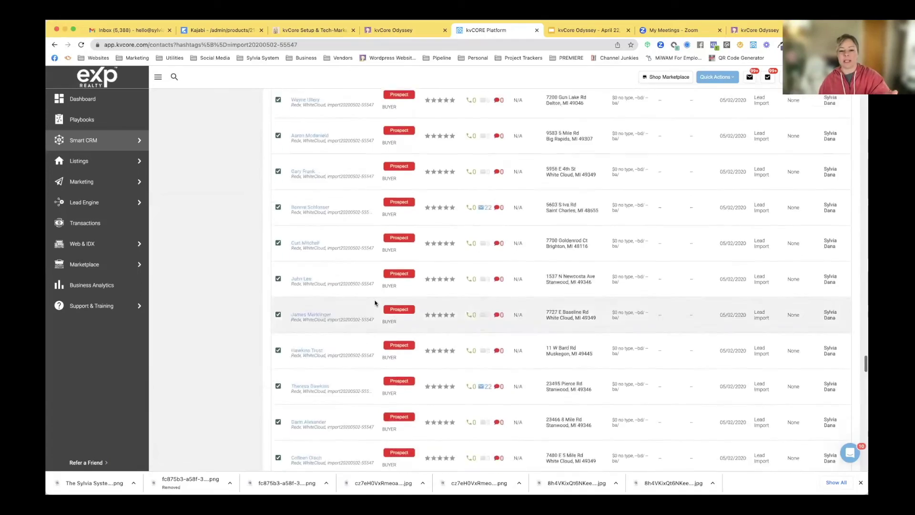
scroll(374, 303, up, 20)
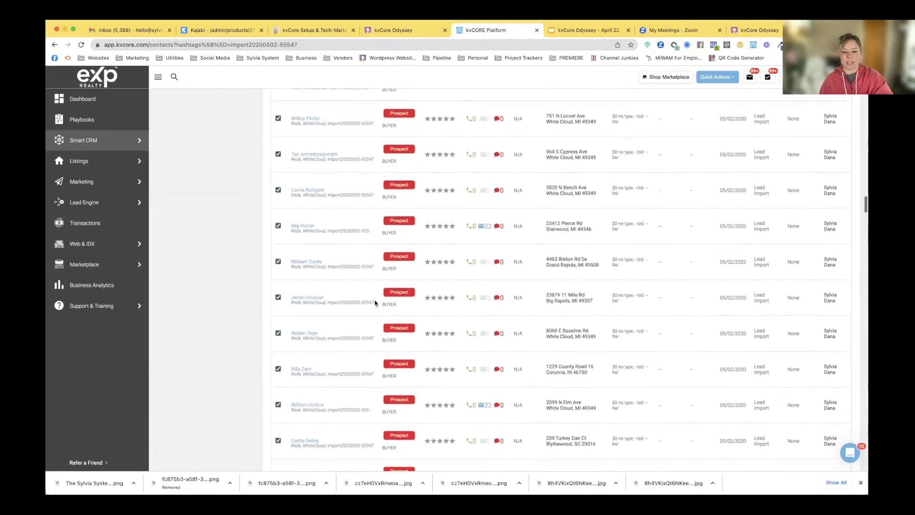
scroll(374, 303, up, 10)
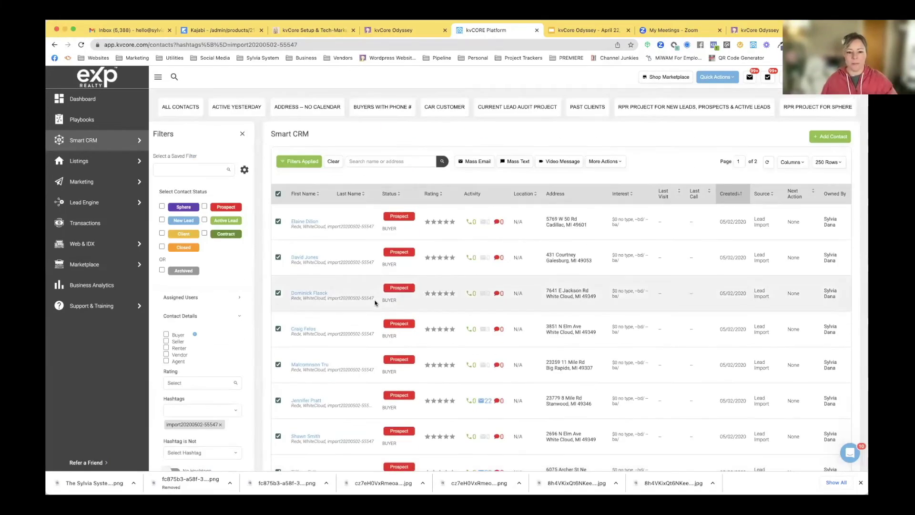
Open the bulk hashtag update for the selected import contacts and close it without adding a hashtag.
click(603, 162)
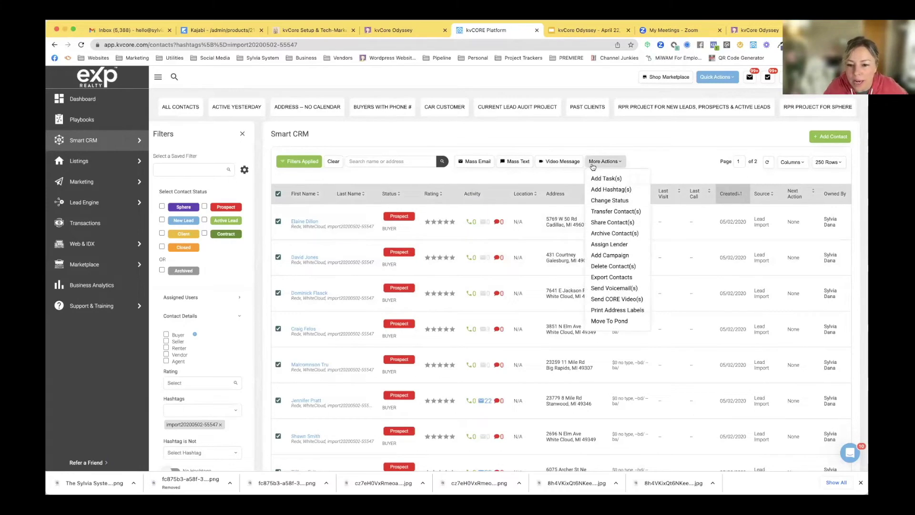
click(600, 190)
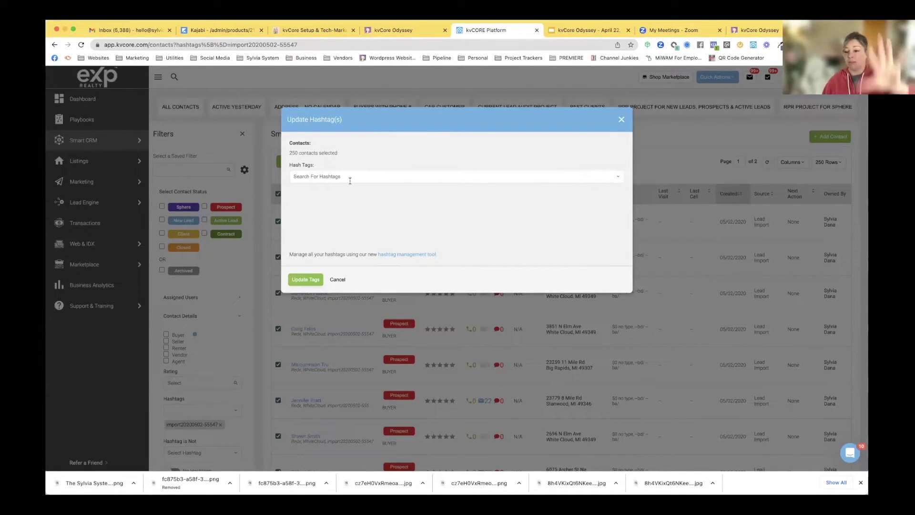
click(622, 120)
Go to the second page of the filtered import contacts and open the additional bulk actions.
scroll(557, 245, down, 3)
scroll(557, 245, down, 10)
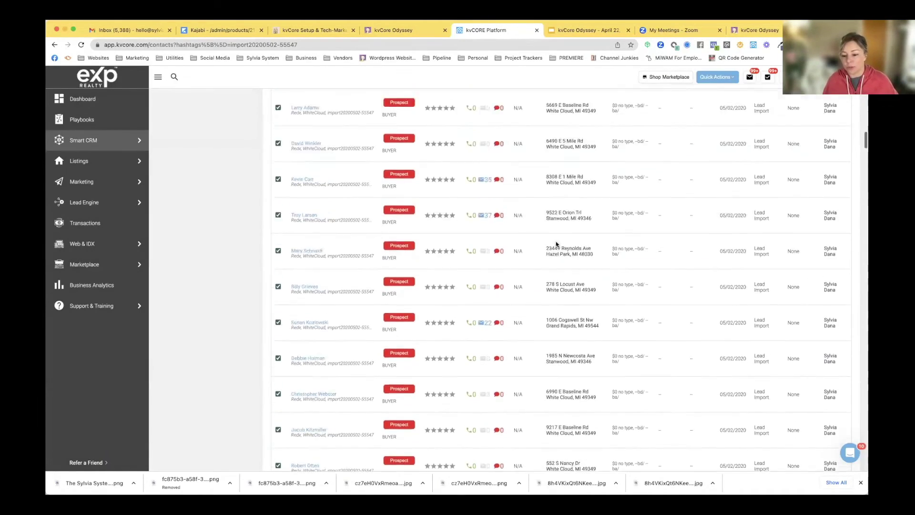
scroll(557, 255, down, 15)
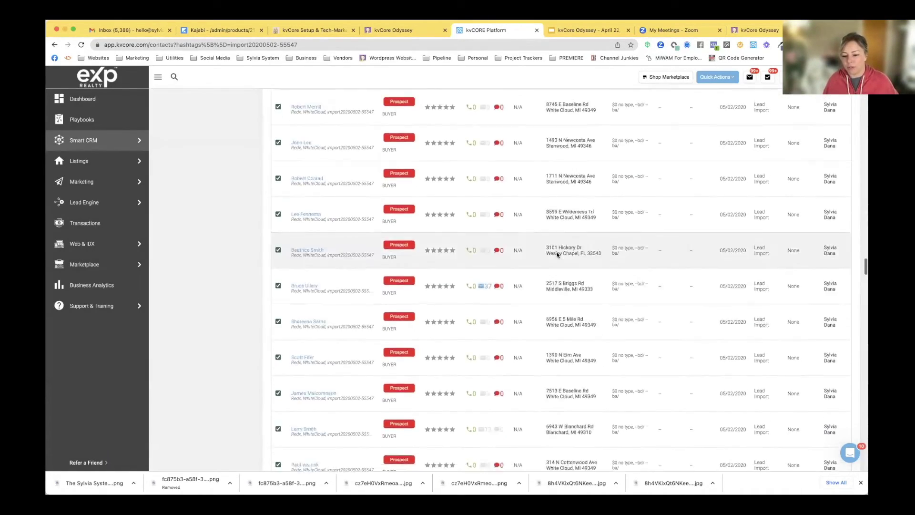
click(816, 417)
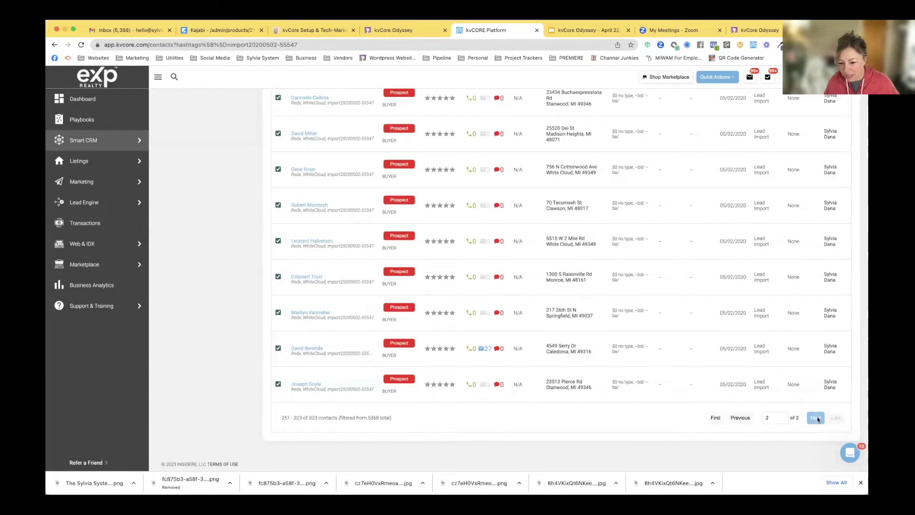
click(606, 161)
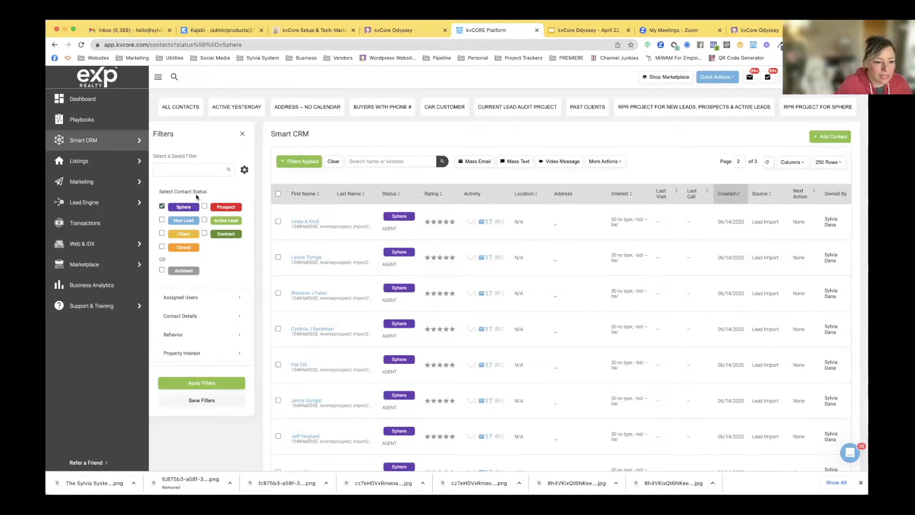
Expand the Assigned Users, Contact Details, Behavior and Property Interest filter groups and examine their available options.
click(178, 299)
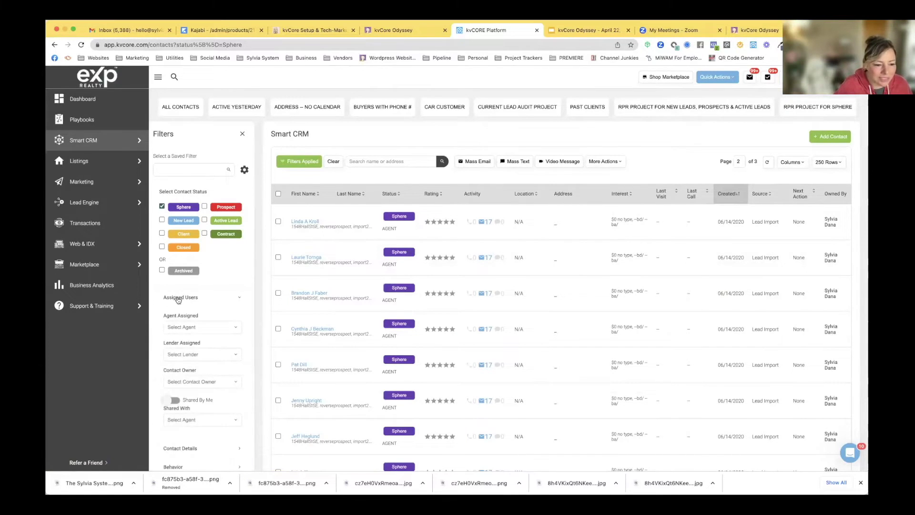
scroll(180, 286, down, 5)
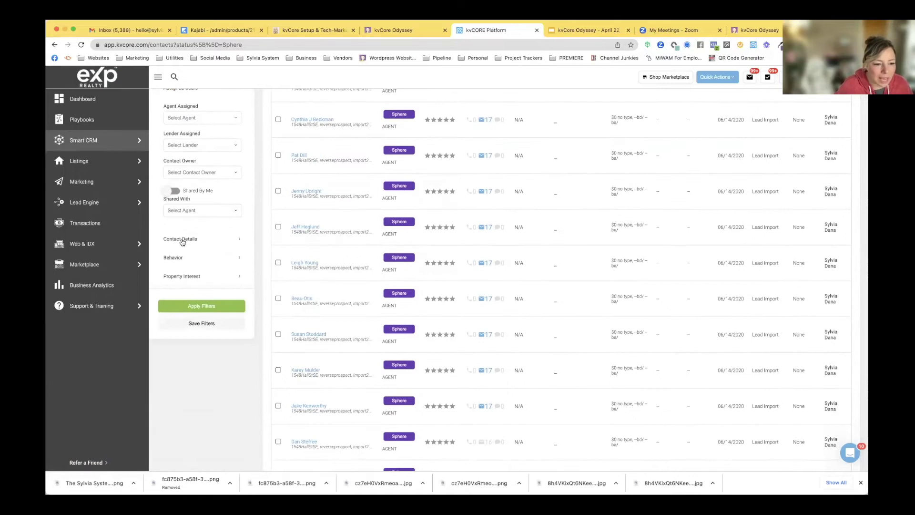
click(182, 240)
scroll(177, 272, down, 8)
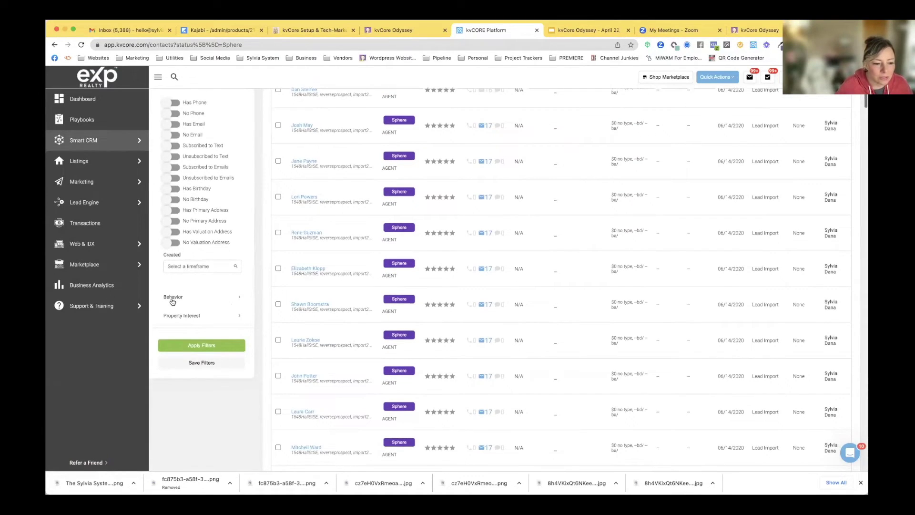
click(173, 297)
scroll(174, 300, down, 7)
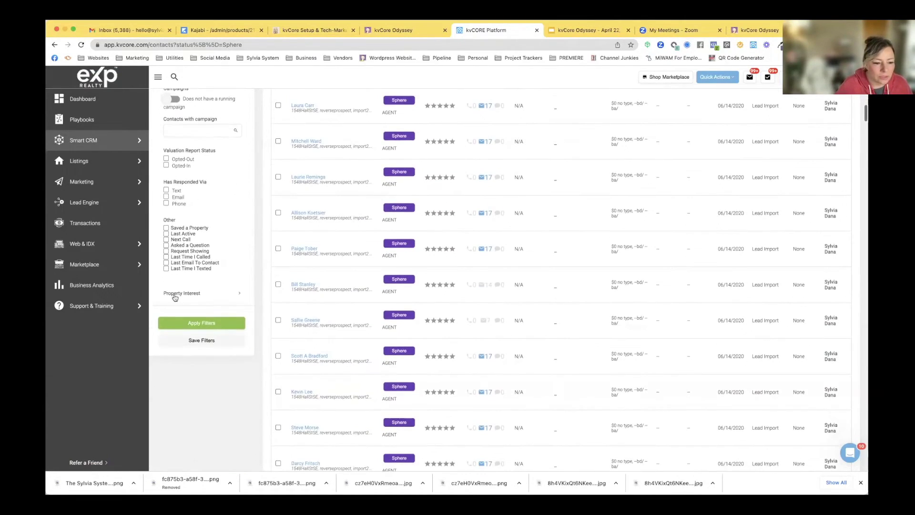
click(175, 294)
scroll(177, 289, up, 4)
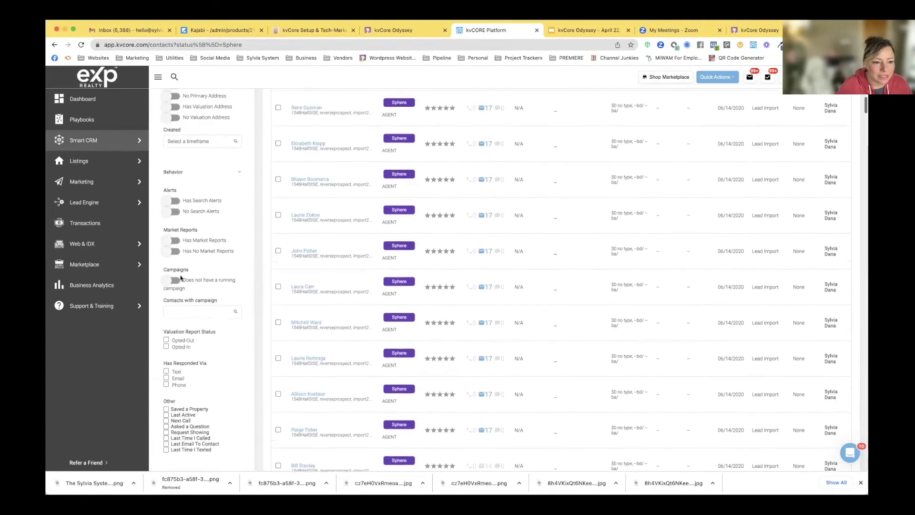
scroll(181, 277, up, 7)
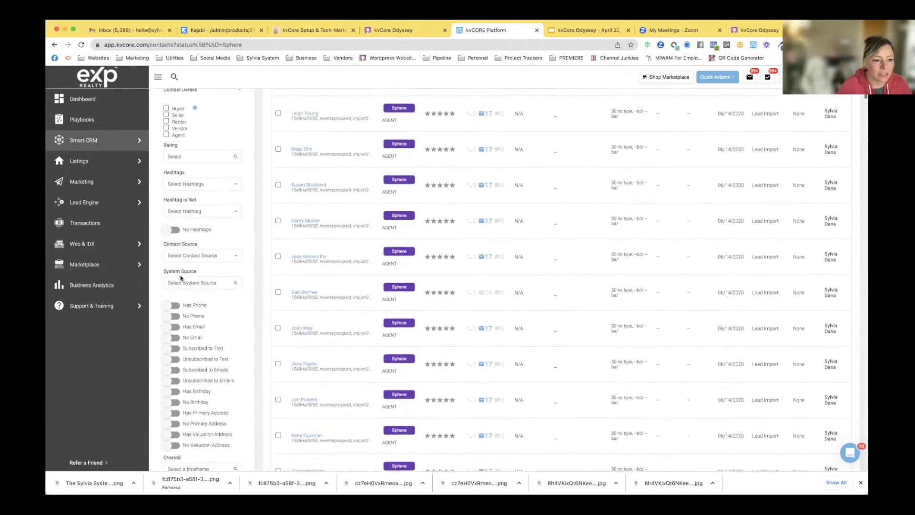
scroll(180, 278, up, 3)
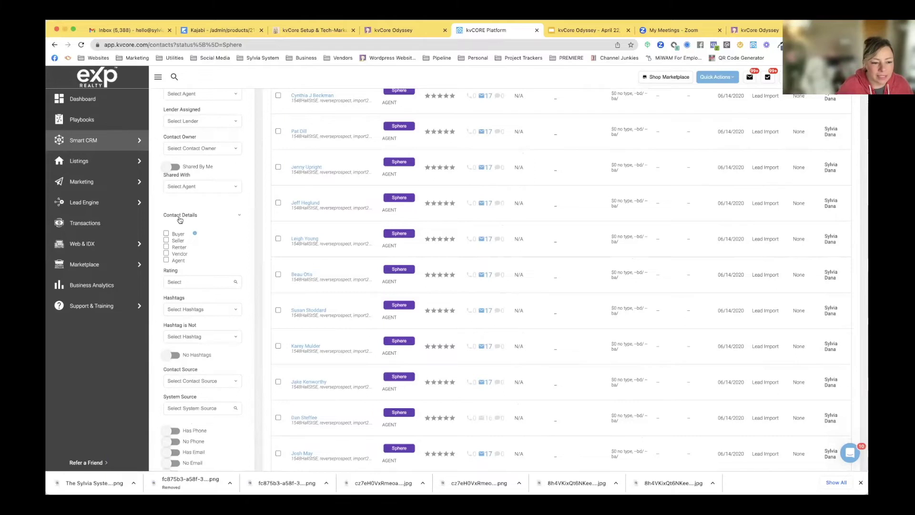
scroll(181, 229, down, 1)
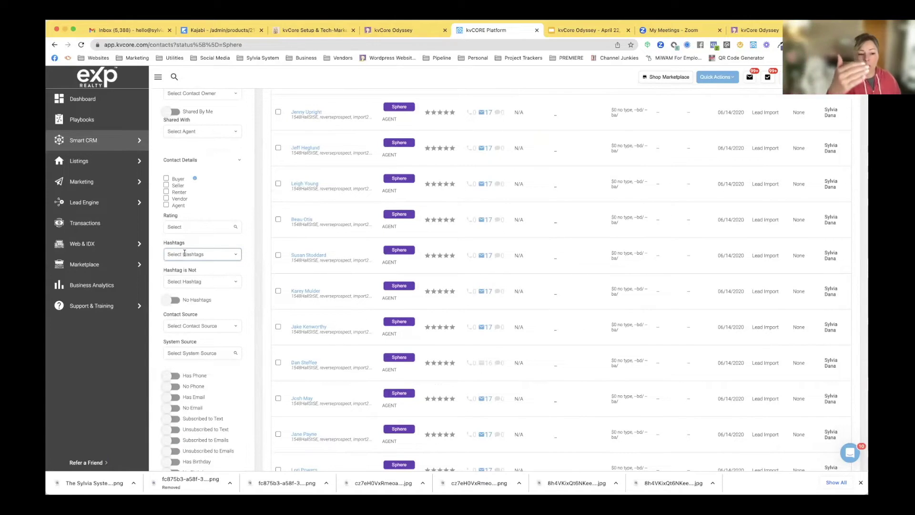
Filter the Sphere contacts to exclude those with the hashtag calendar2022.
click(178, 281)
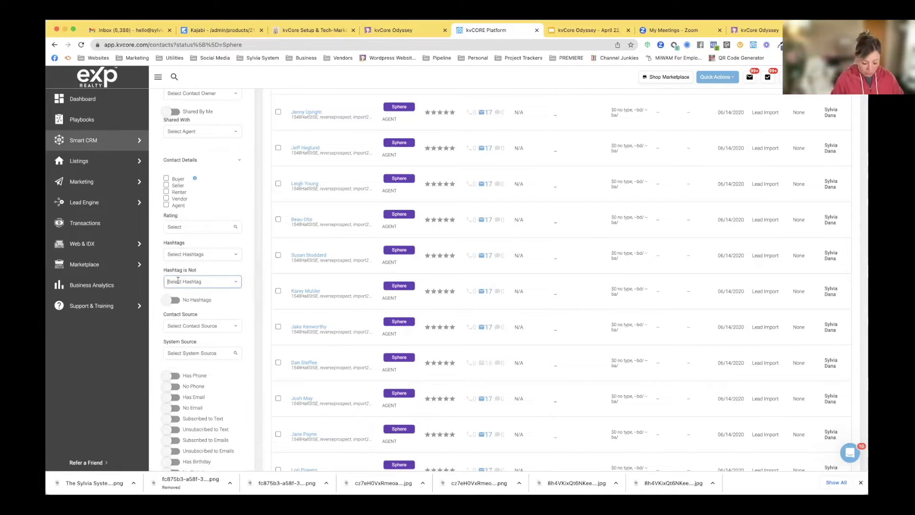
text(calenda)
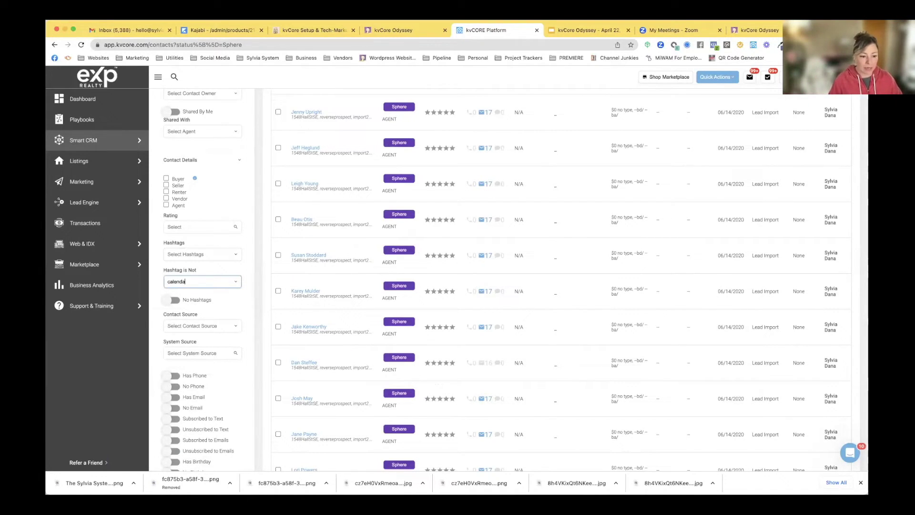
text(r2022)
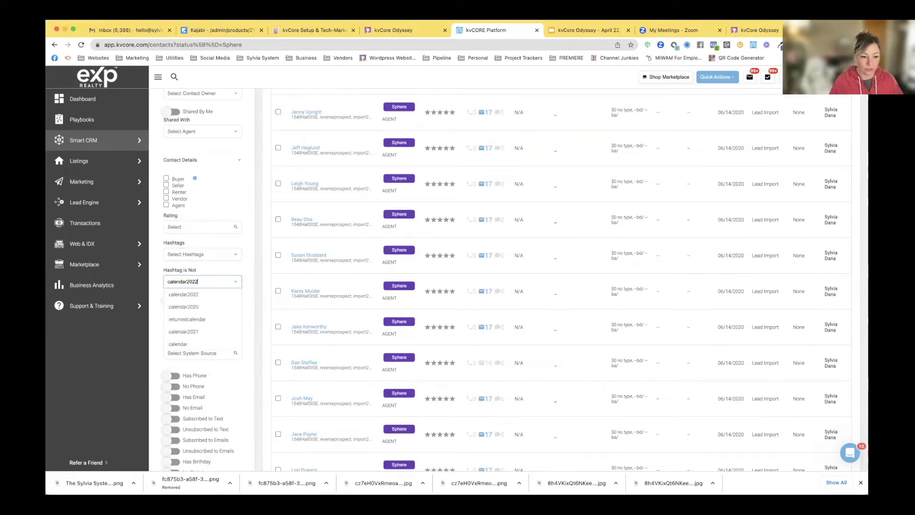
click(175, 296)
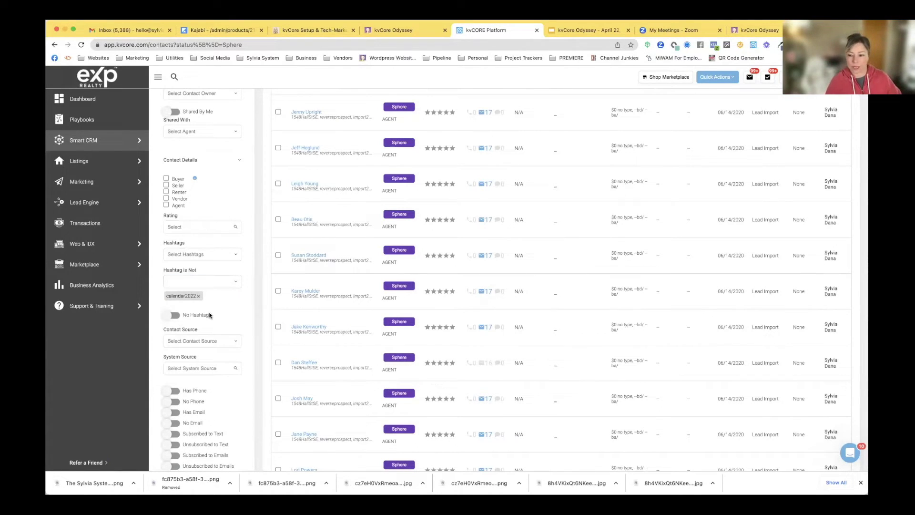
scroll(210, 315, down, 15)
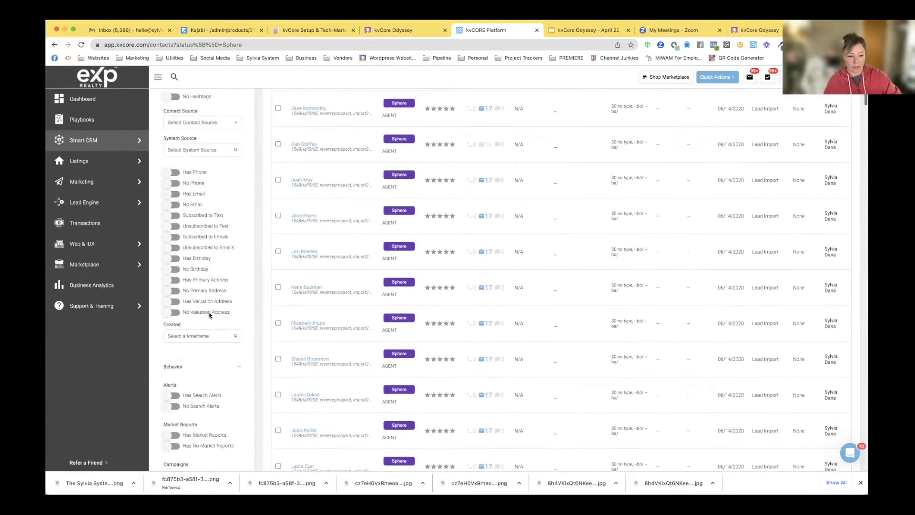
click(205, 237)
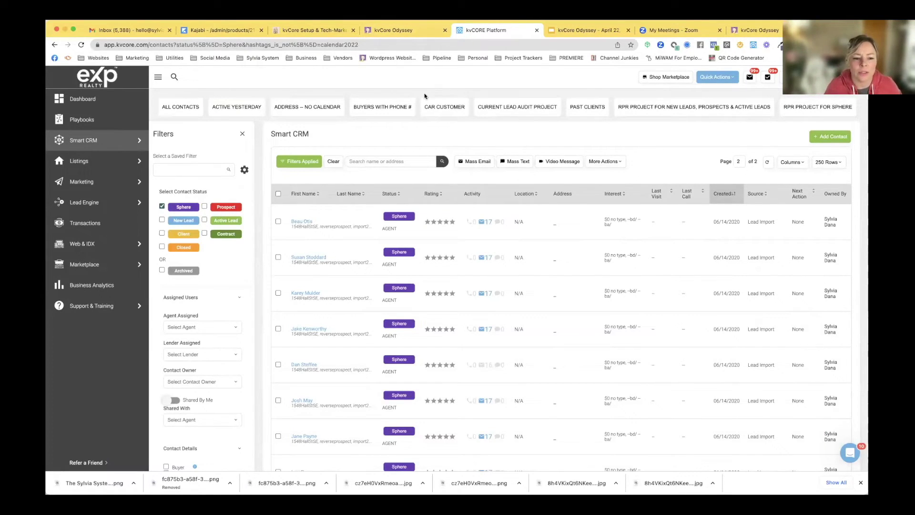
Open the hashtag management page and delete the #carcustomer hashtag.
click(86, 181)
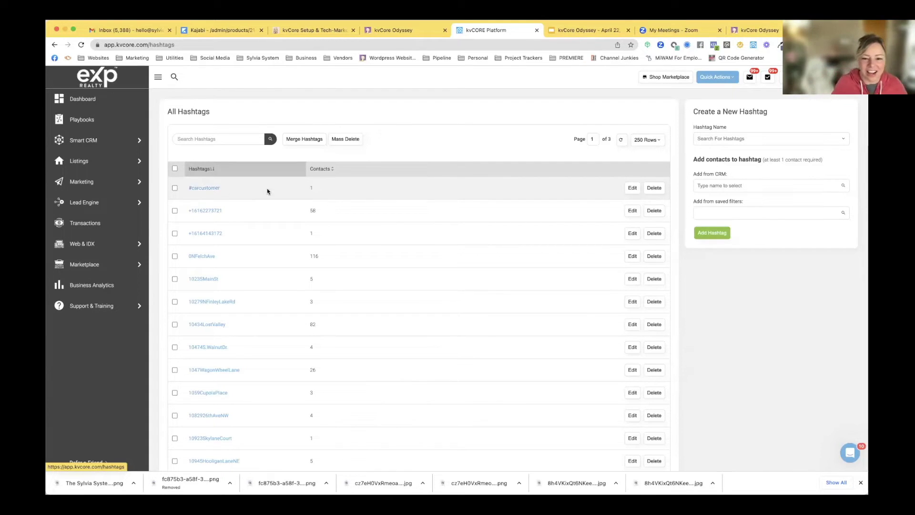
click(655, 188)
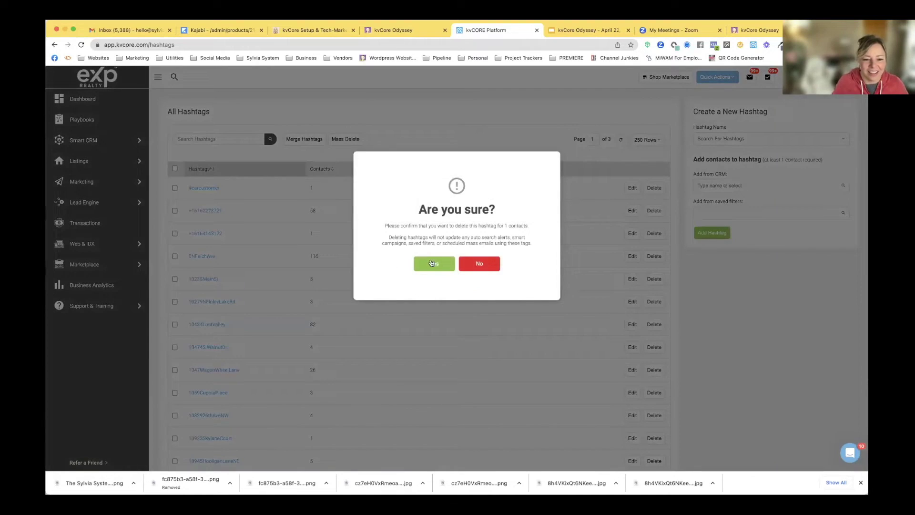
click(432, 263)
scroll(268, 265, down, 1)
scroll(267, 262, down, 2)
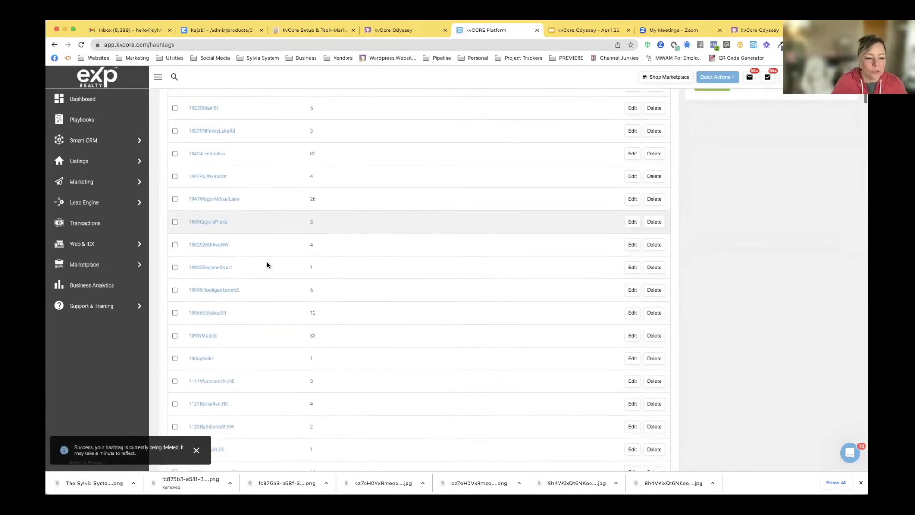
scroll(267, 262, up, 3)
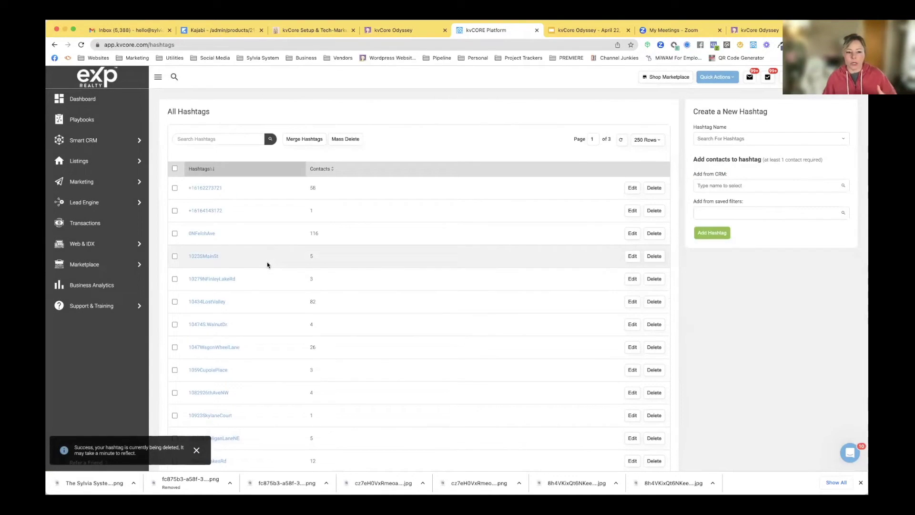
Open the form for merging hashtags and close it without merging any.
click(305, 142)
click(621, 119)
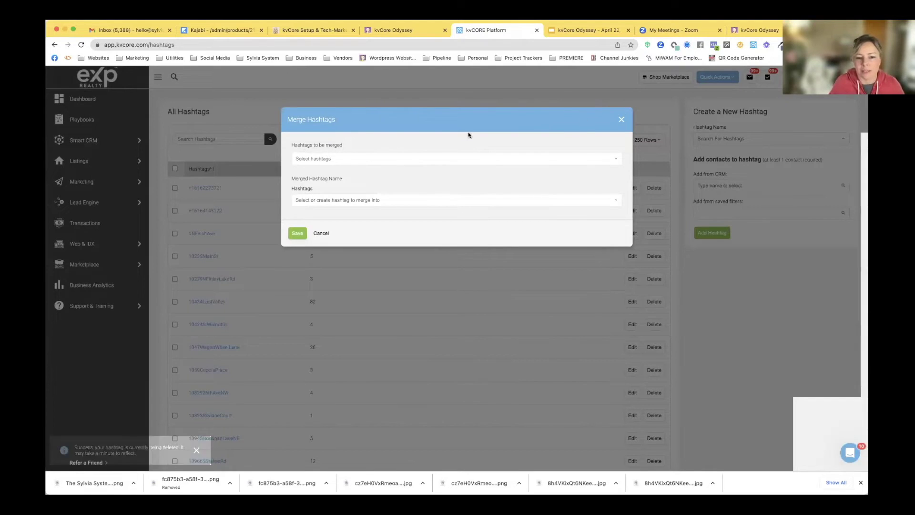
scroll(324, 200, down, 2)
scroll(325, 200, up, 2)
Check the Sphere slide in Google Slides, and return to kvCORE to search the Smart CRM contacts by first name.
key(ctrl+Tab)
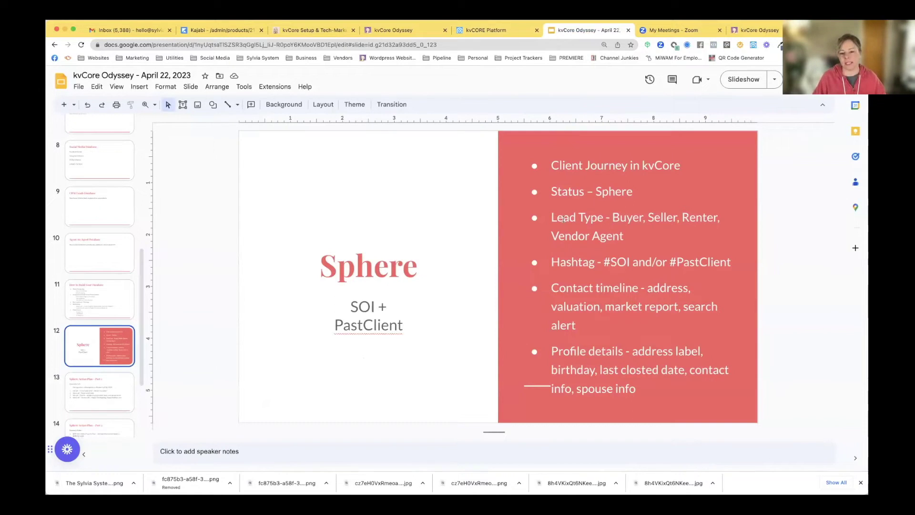
click(515, 34)
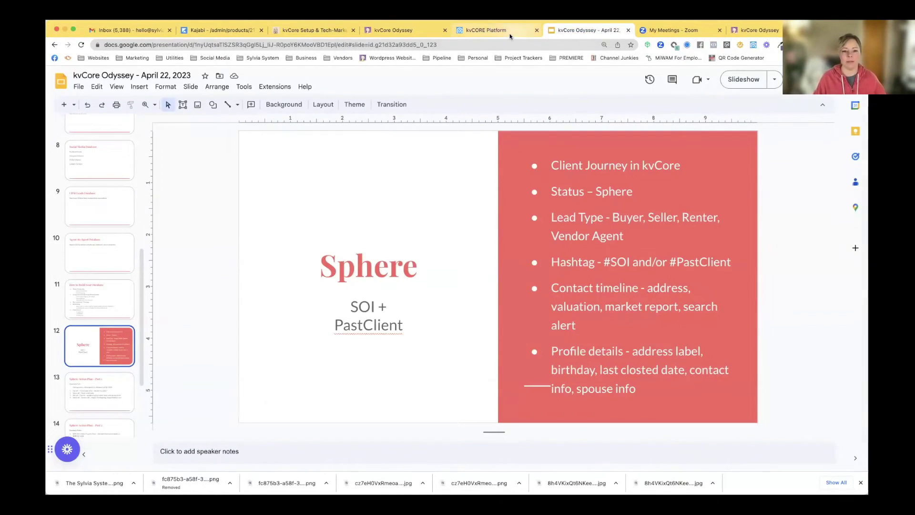
key(Return)
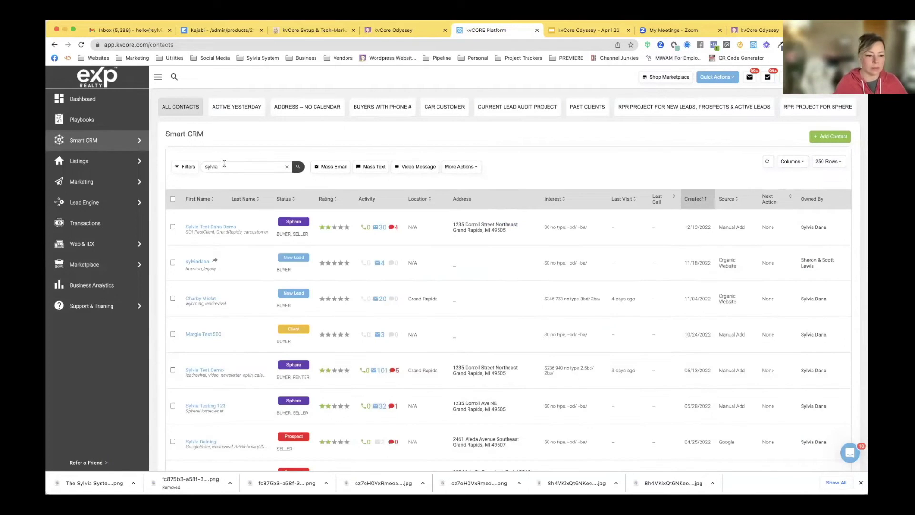
Open the Sphere demo contact created 12/13/2022 and set its lead types to Buyer, Seller and Vendor.
click(211, 227)
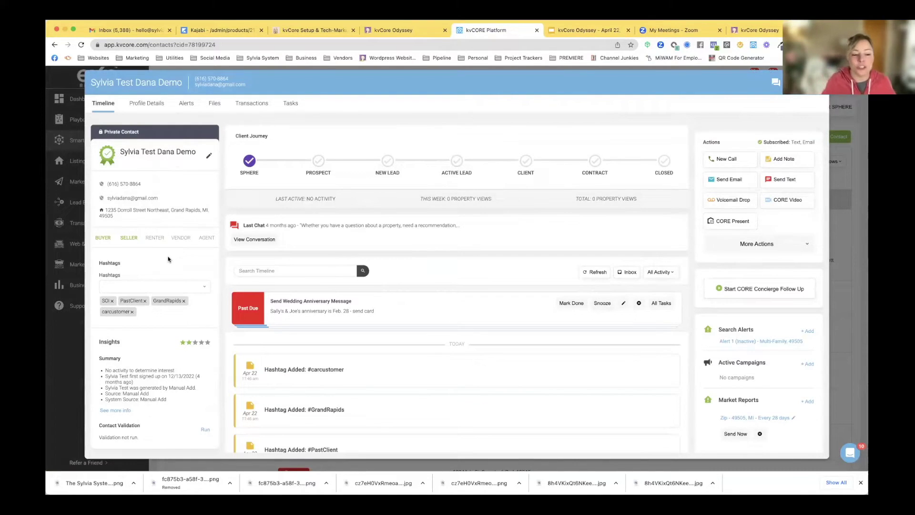
scroll(167, 259, down, 1)
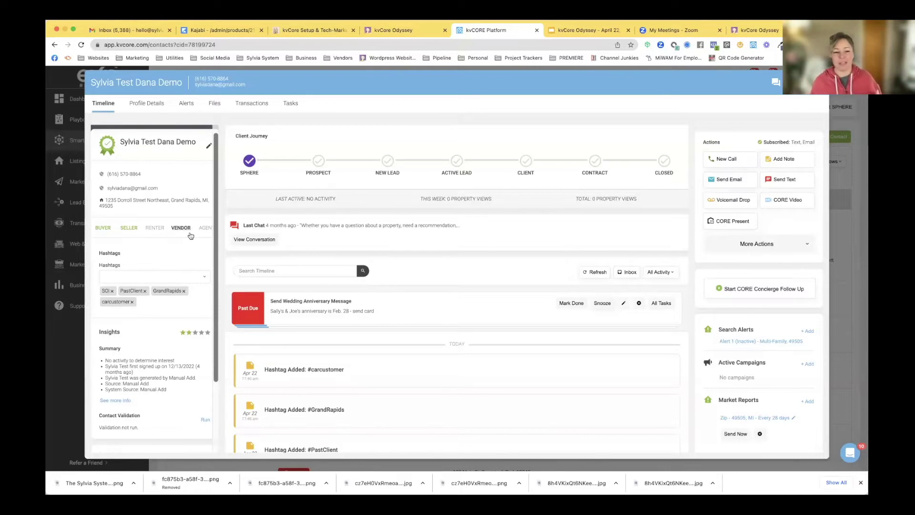
click(104, 231)
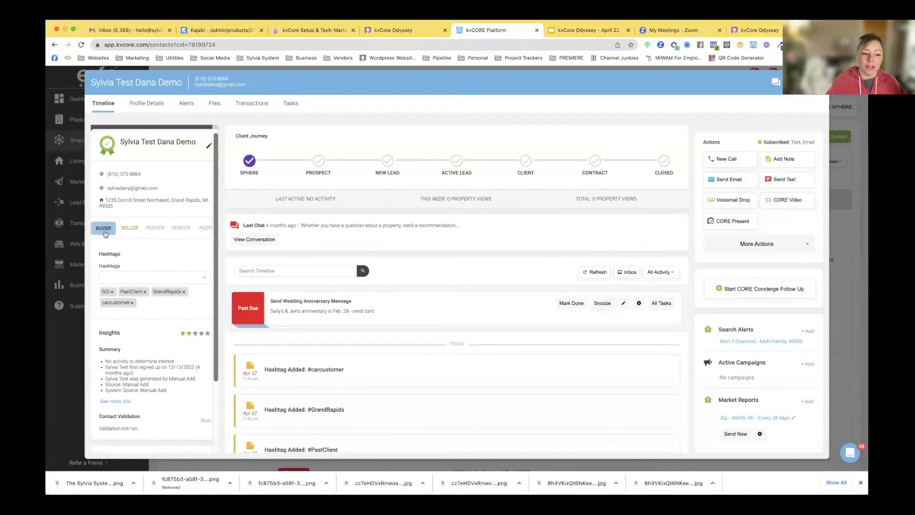
click(129, 228)
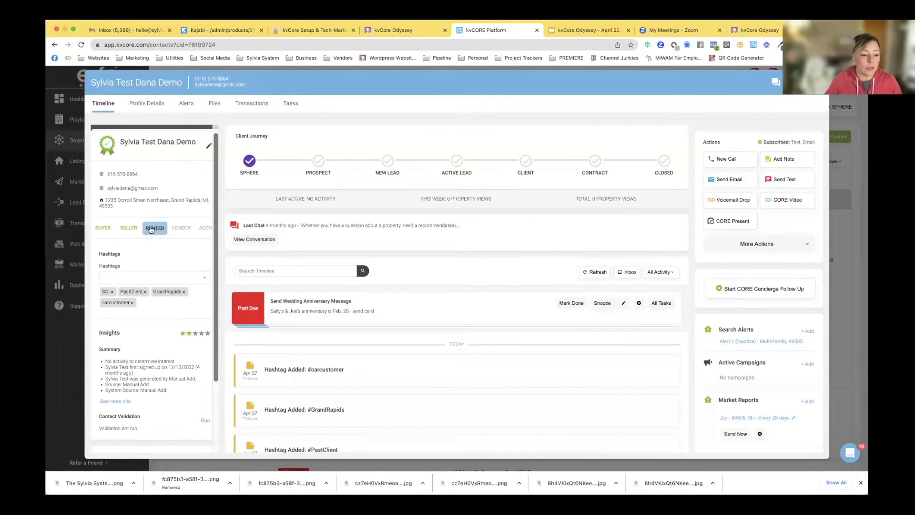
click(129, 229)
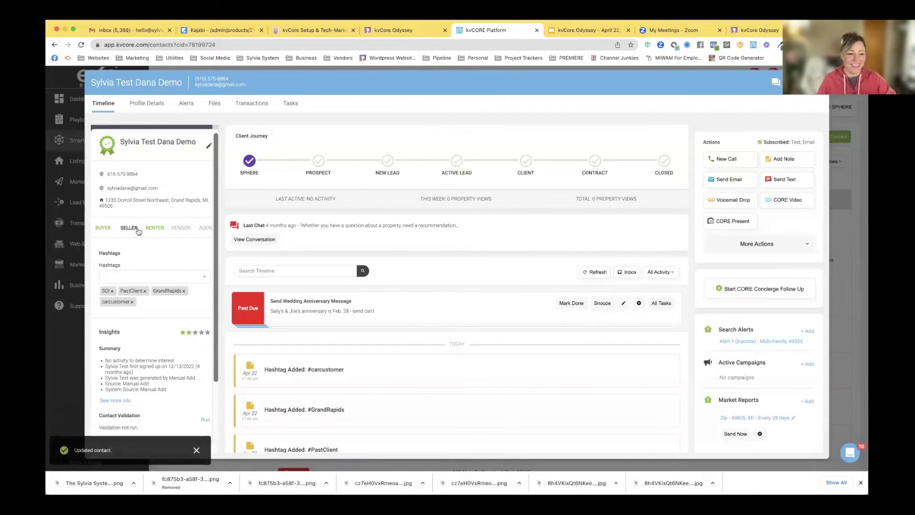
click(177, 229)
click(129, 228)
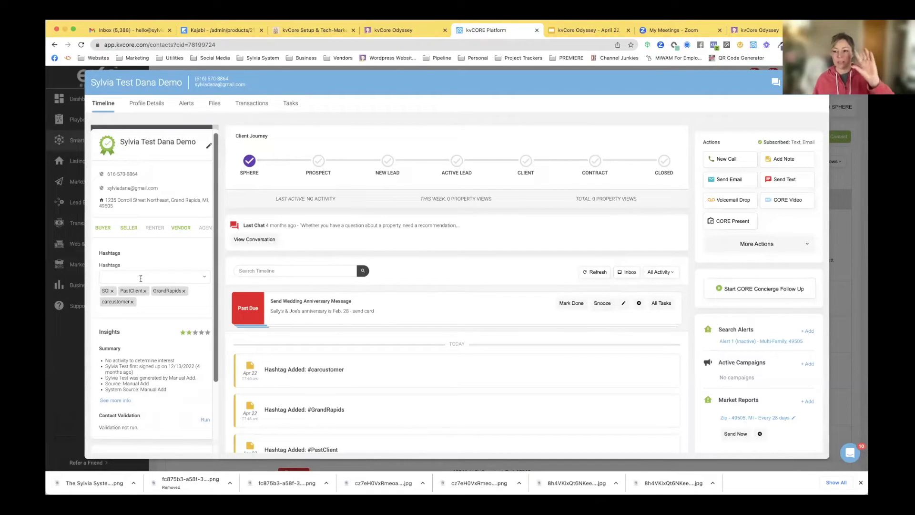
Change the contact's lead types to Seller and Agent only.
click(205, 228)
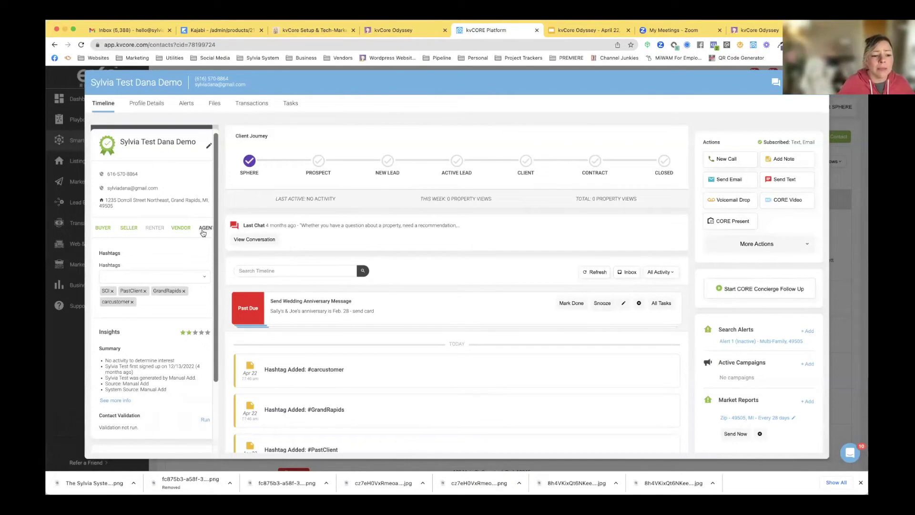
click(181, 228)
click(109, 230)
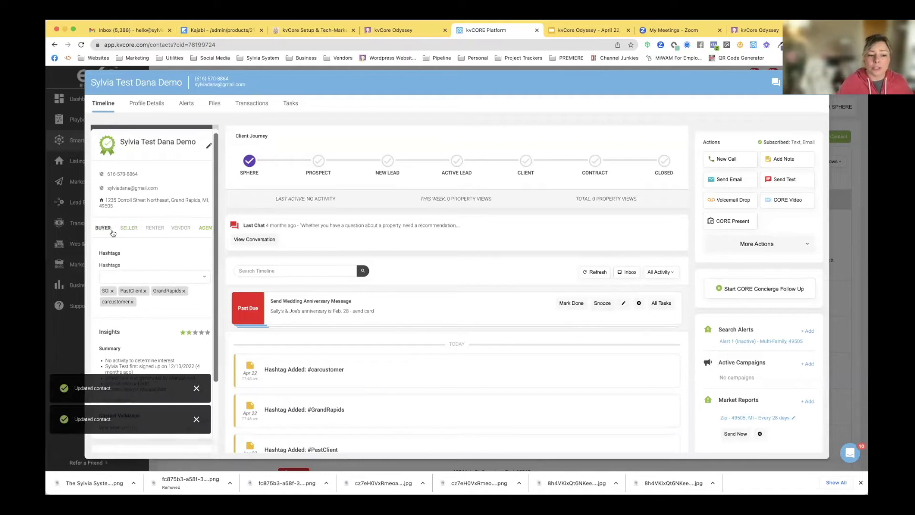
click(127, 232)
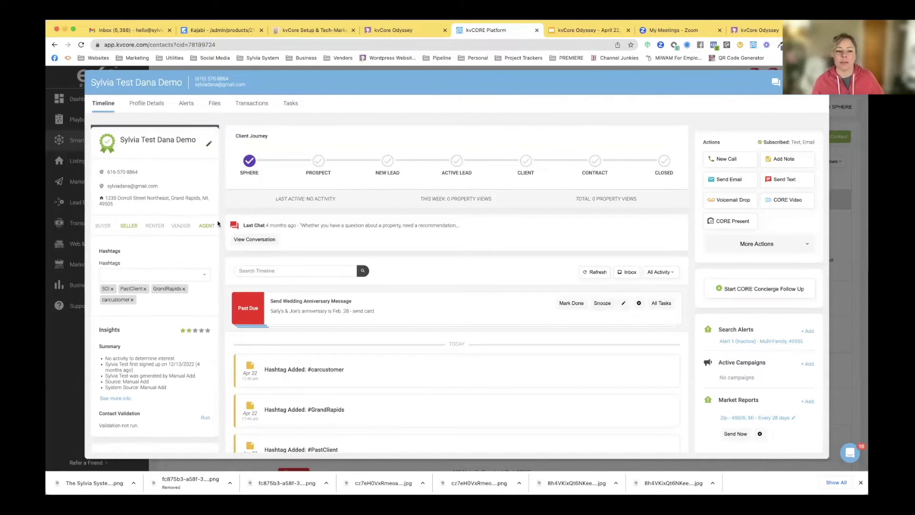
scroll(191, 238, down, 1)
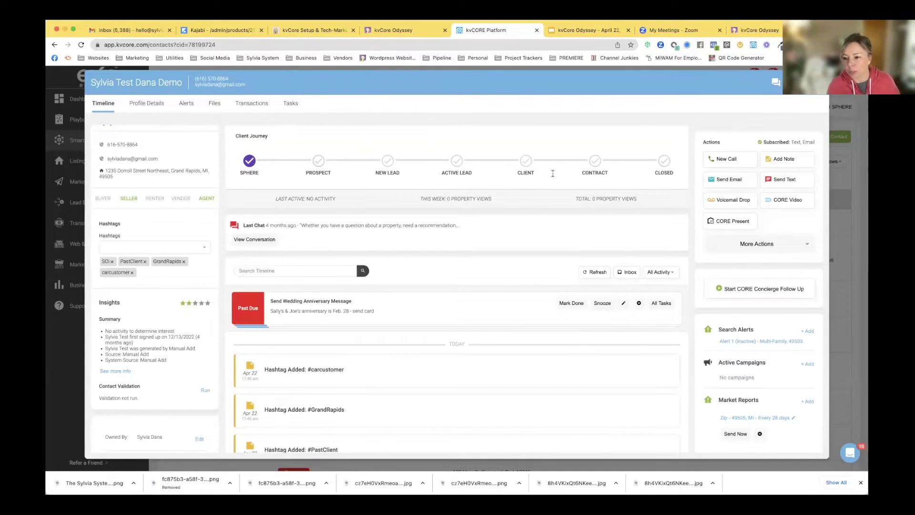
scroll(141, 274, up, 1)
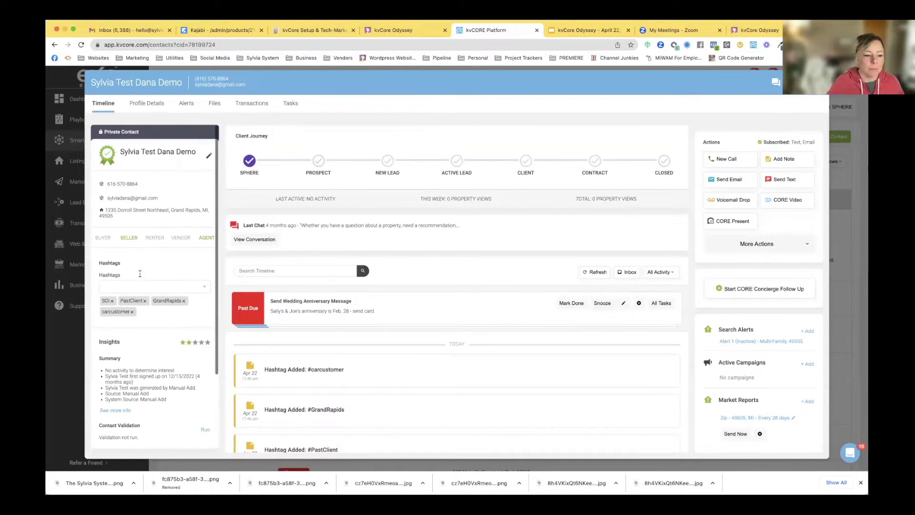
Set the contact's lead types to Buyer and Seller only and dismiss the update notifications.
click(104, 238)
click(181, 238)
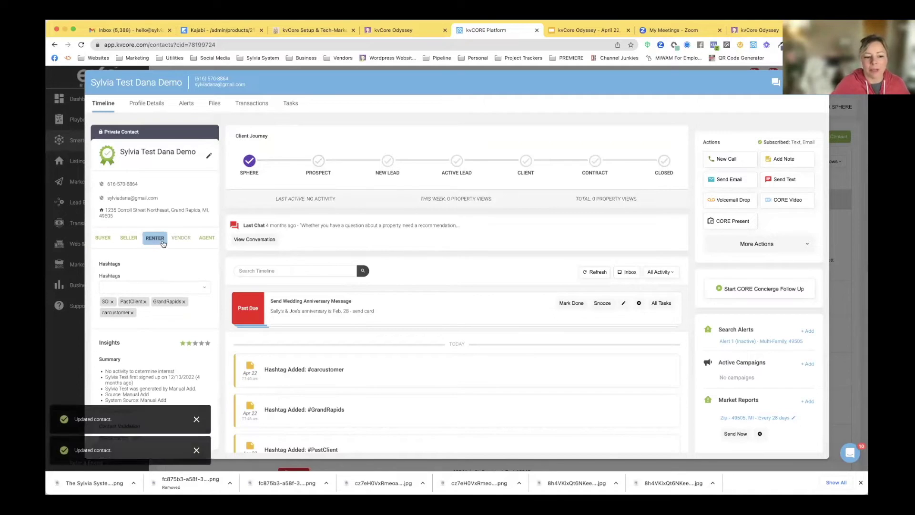
click(181, 238)
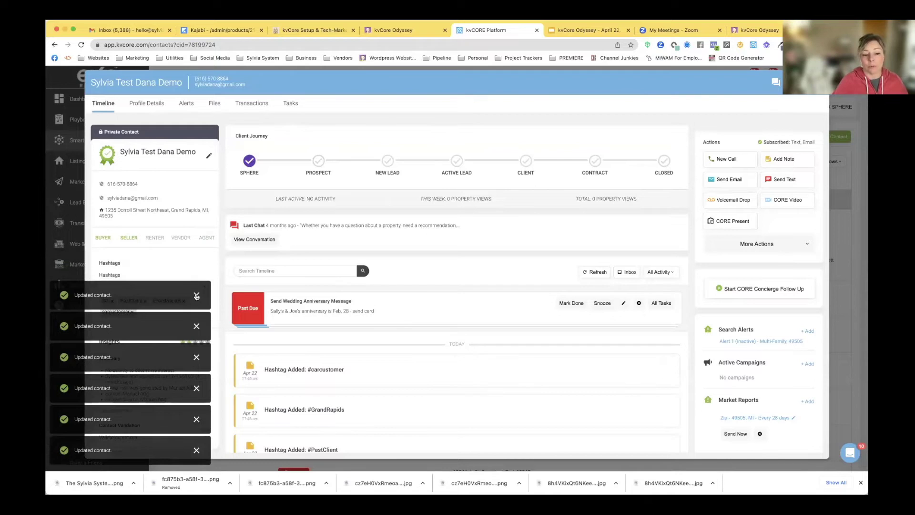
click(197, 296)
click(196, 327)
click(196, 357)
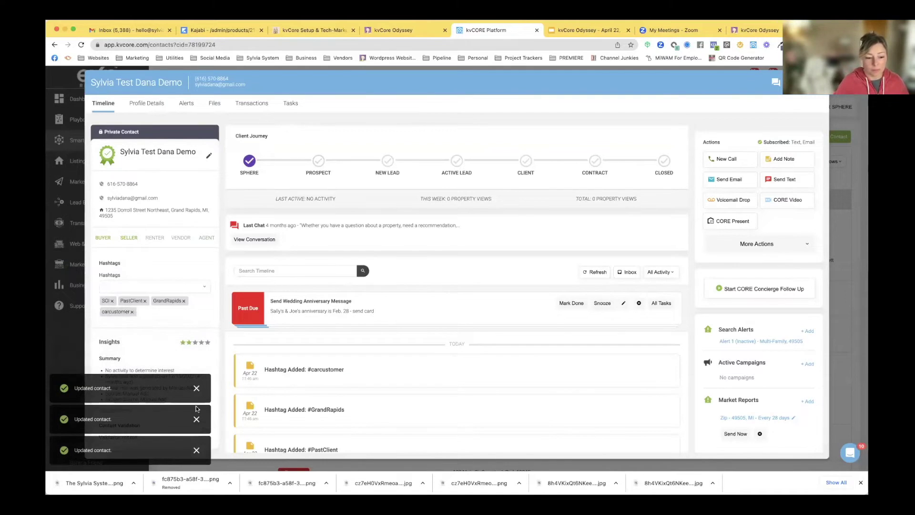
click(196, 388)
Check the Sphere slide in Google Slides, then return to kvCORE and reopen the Sphere demo contact.
key(ctrl+Tab)
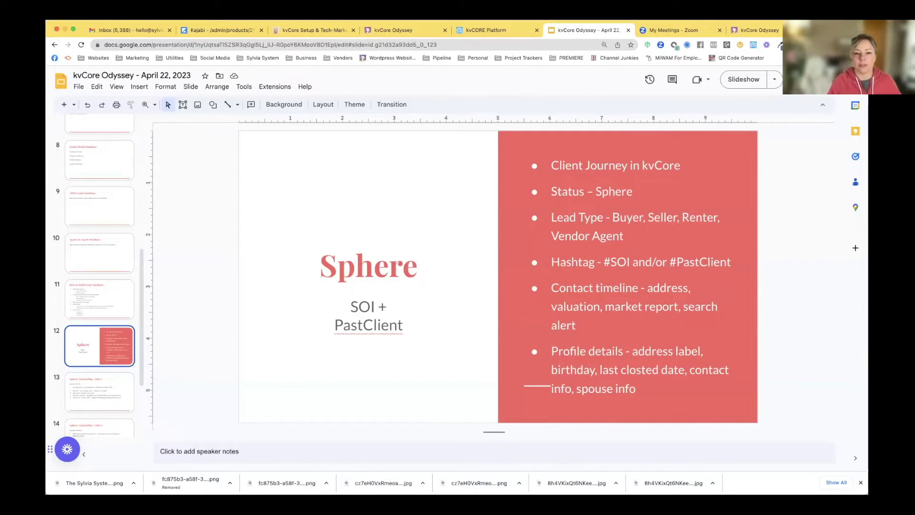
key(ctrl+shift+Tab)
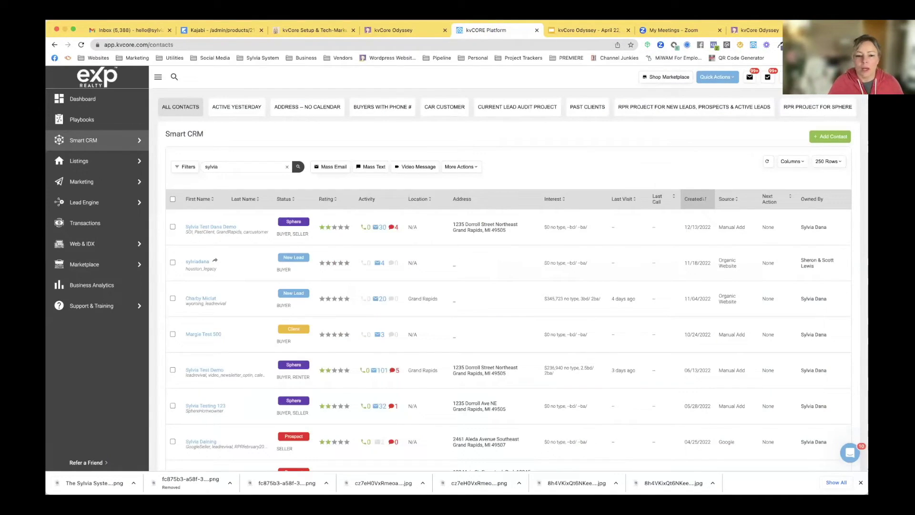
click(224, 227)
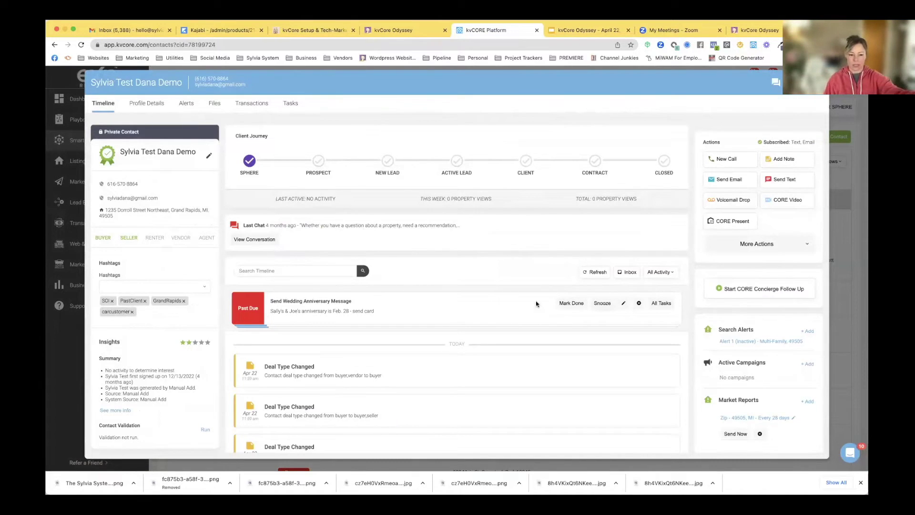
Examine the contact's timeline for deal type, hashtag and status changes and earlier messages.
scroll(533, 318, down, 3)
scroll(532, 318, down, 10)
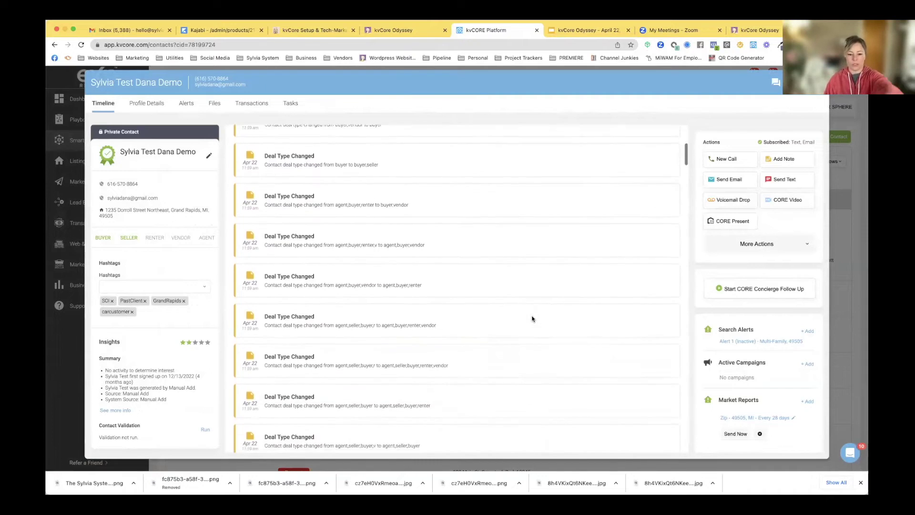
scroll(532, 318, down, 15)
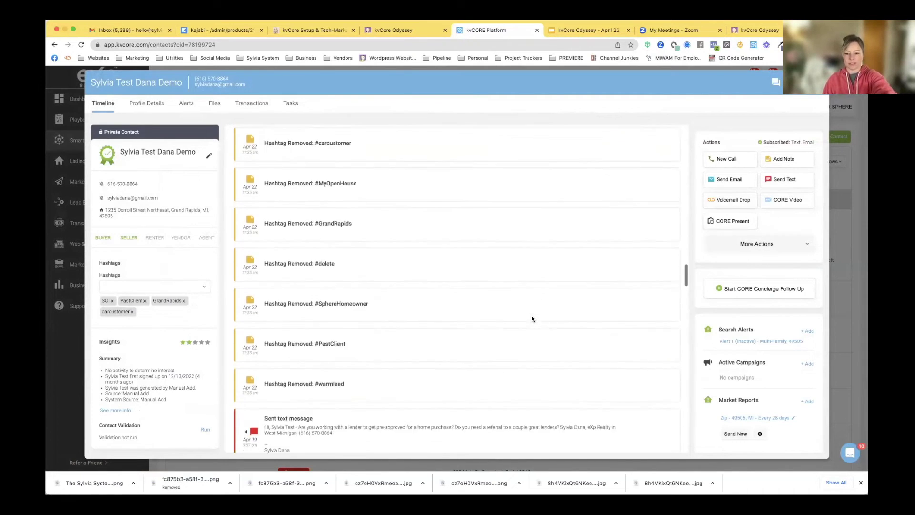
scroll(532, 318, down, 5)
scroll(532, 318, up, 5)
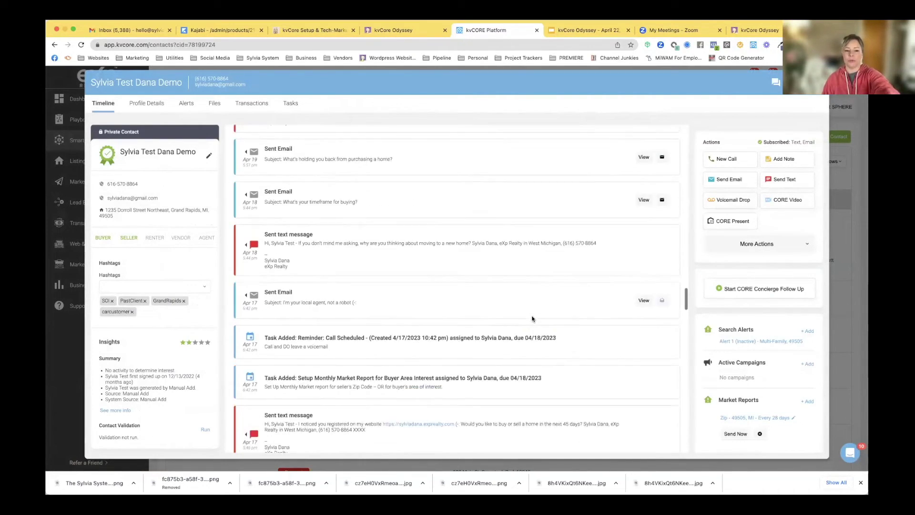
scroll(532, 316, up, 15)
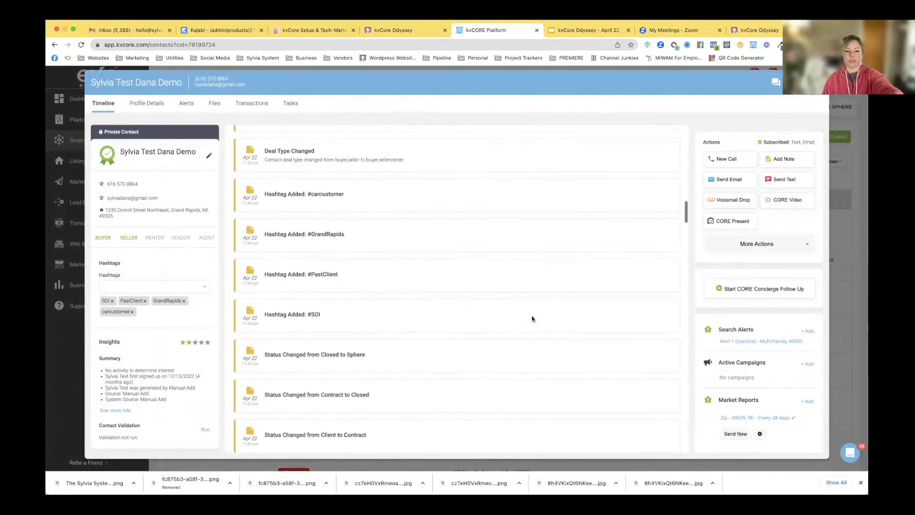
scroll(533, 318, up, 15)
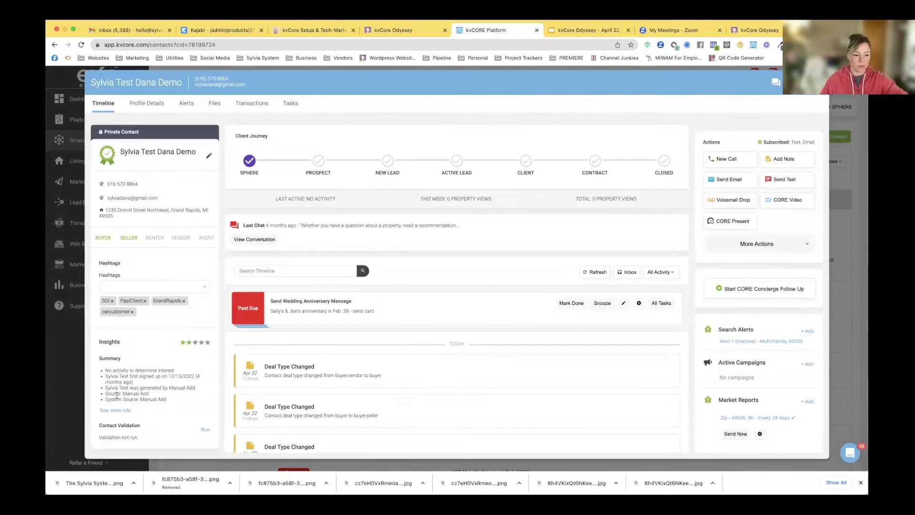
Highlight the source and sign-up date in the contact's Insights summary, and run Contact Validation.
drag(105, 394, 149, 394)
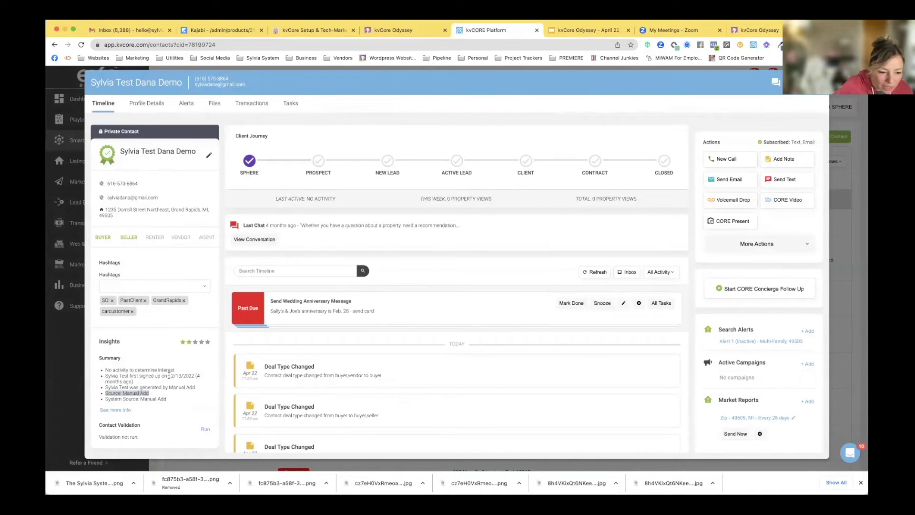
drag(169, 376, 198, 376)
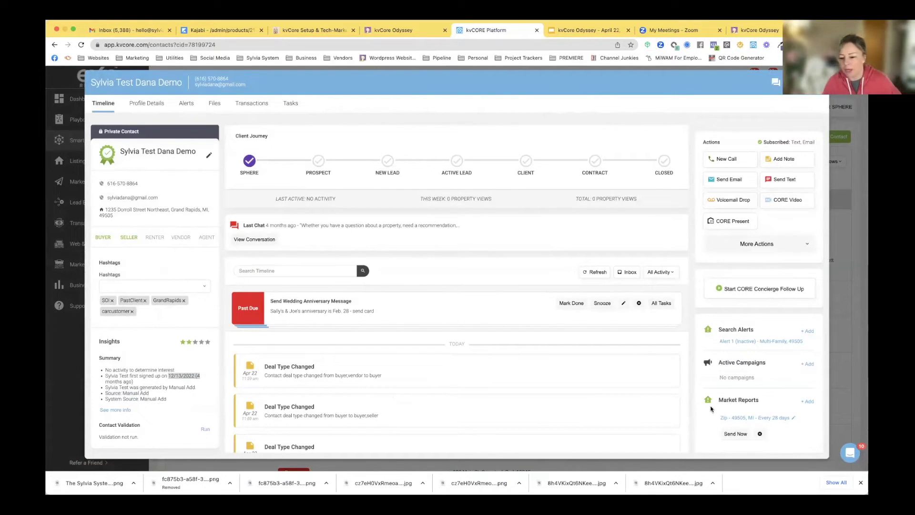
scroll(153, 369, down, 4)
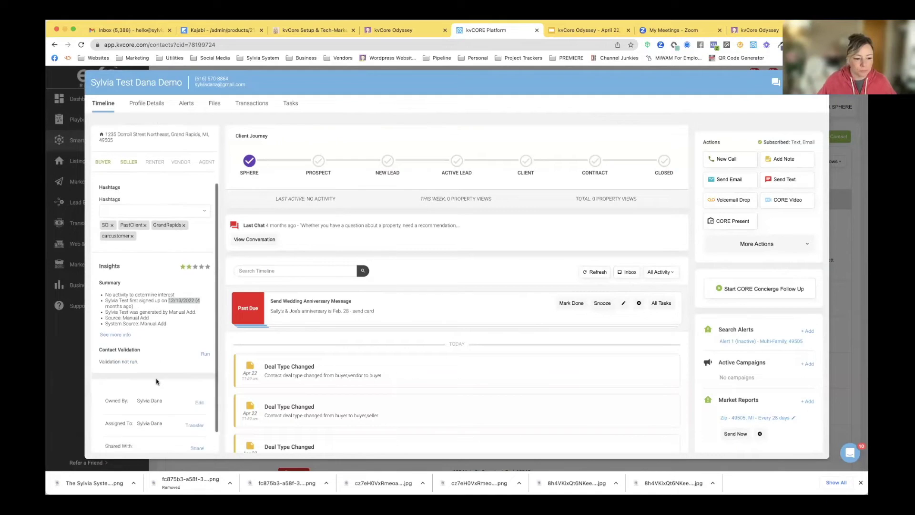
scroll(190, 353, up, 3)
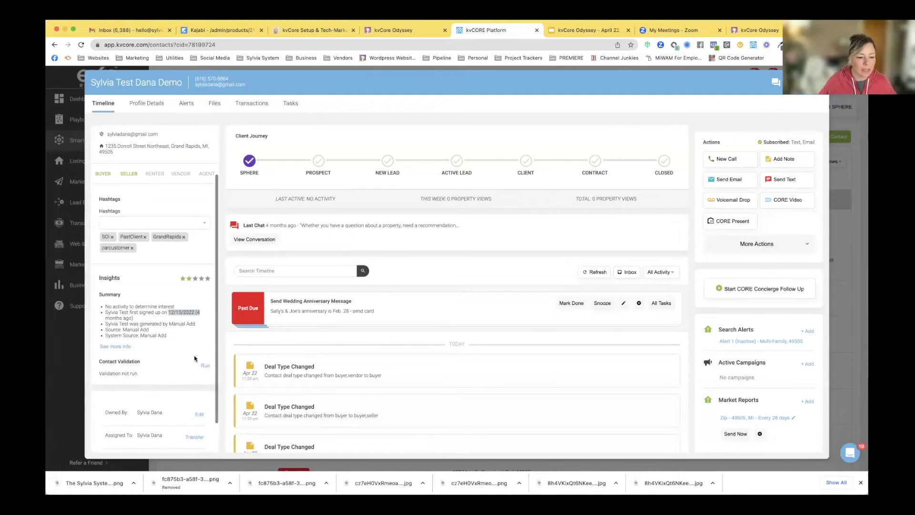
scroll(186, 339, down, 3)
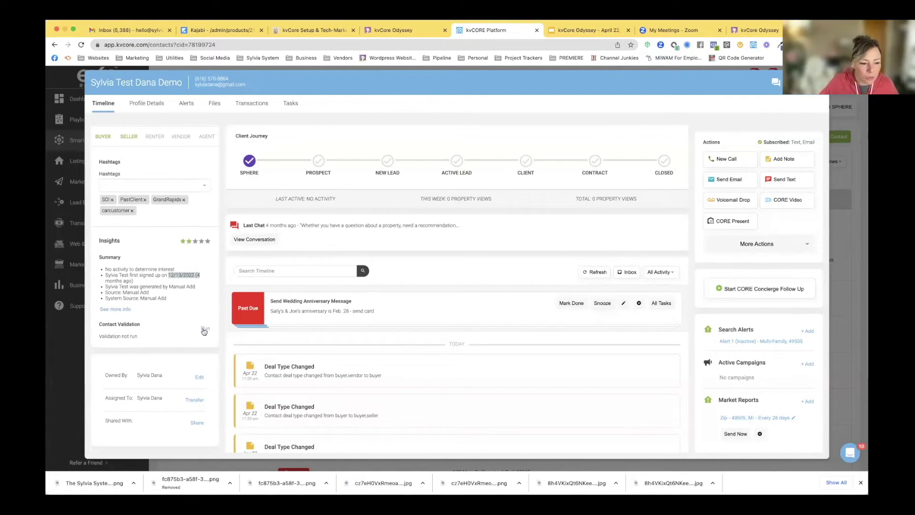
click(205, 330)
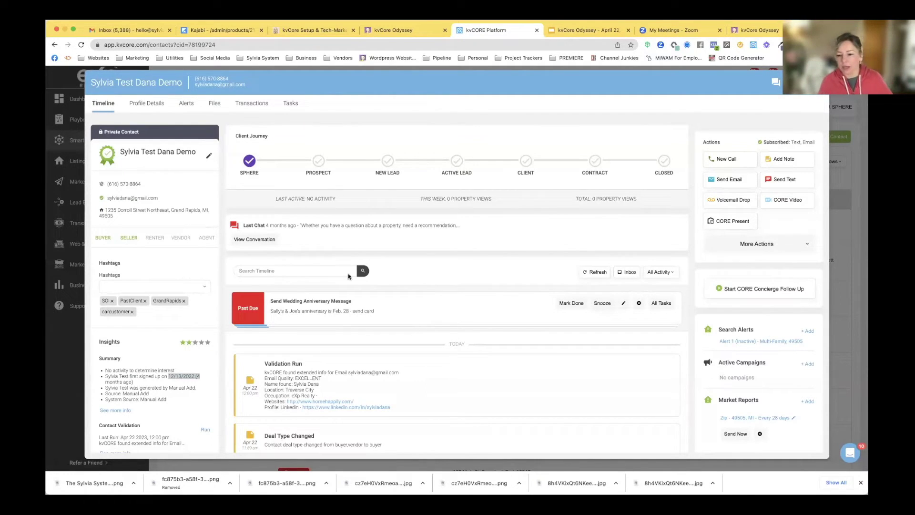
Open the contact's name for editing and check the Owned By and Assigned To agents.
click(209, 156)
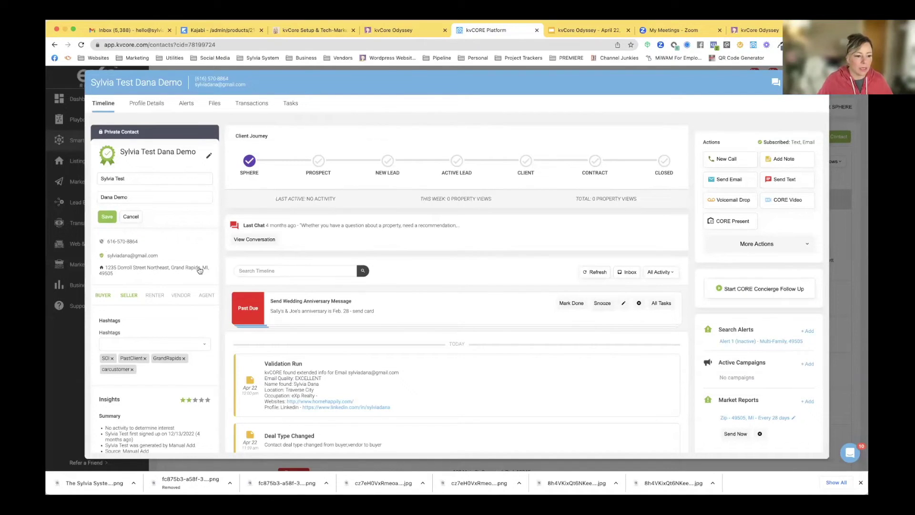
scroll(147, 316, down, 5)
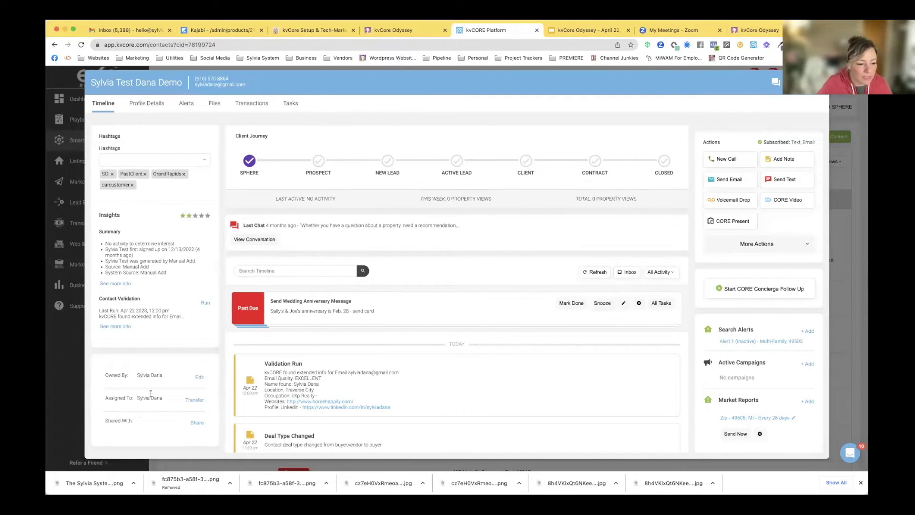
triple_click(160, 375)
drag(138, 399, 169, 402)
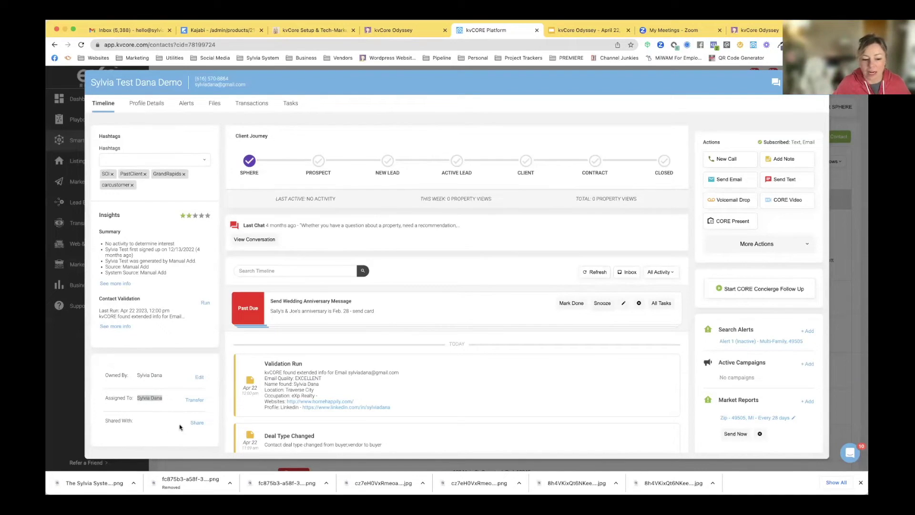
Try sharing the contact with another agent using View & Edit access.
click(195, 424)
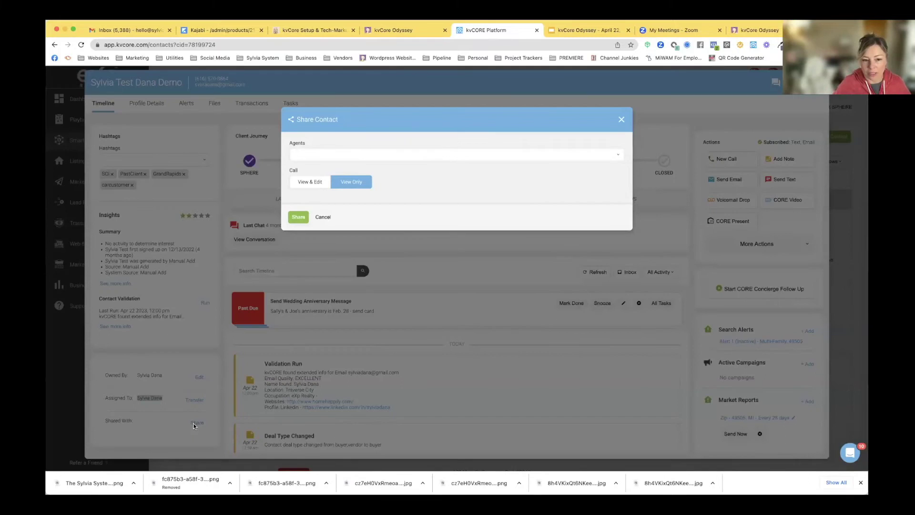
click(621, 120)
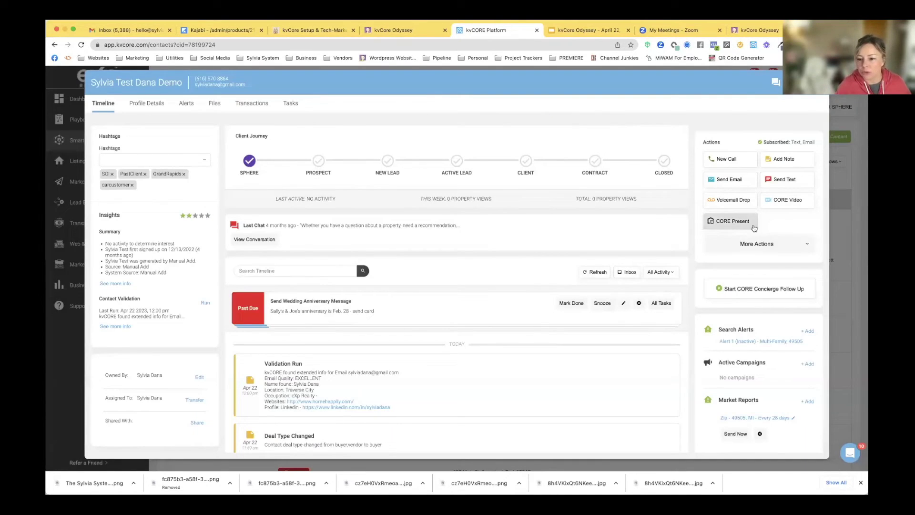
click(755, 252)
click(739, 291)
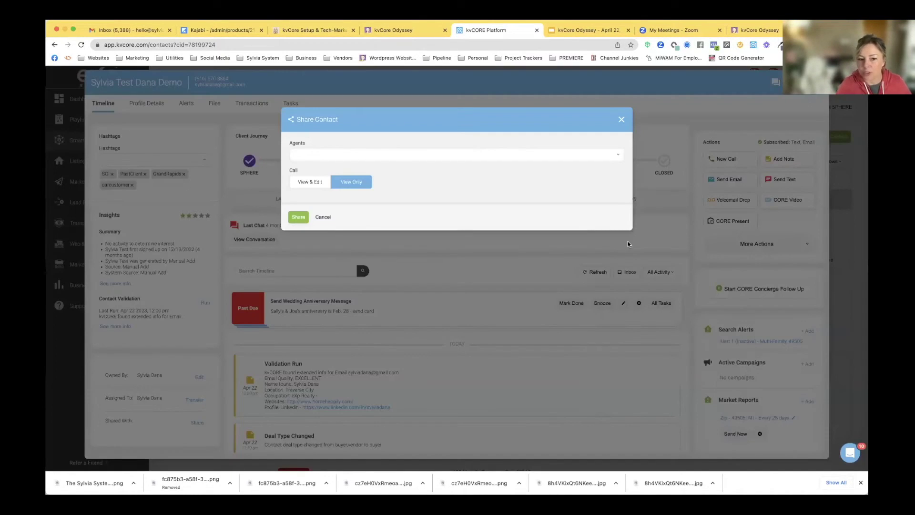
click(310, 150)
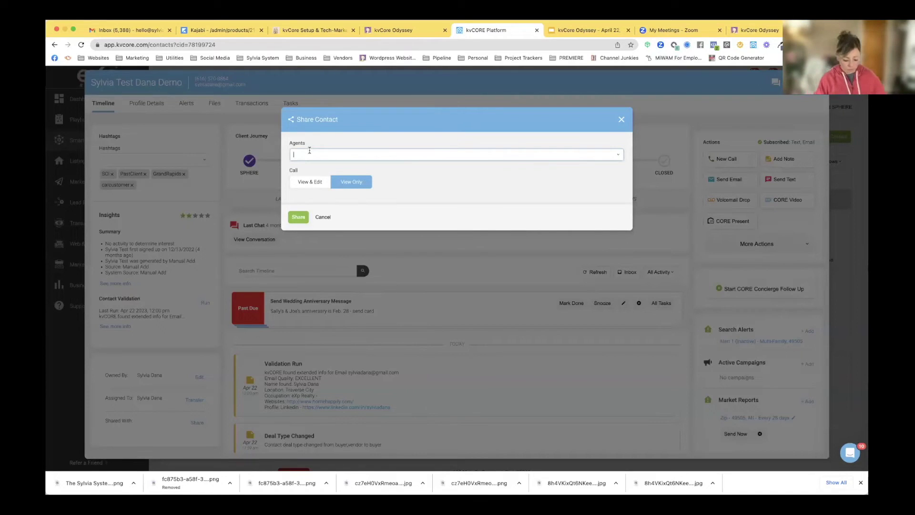
text(doreen)
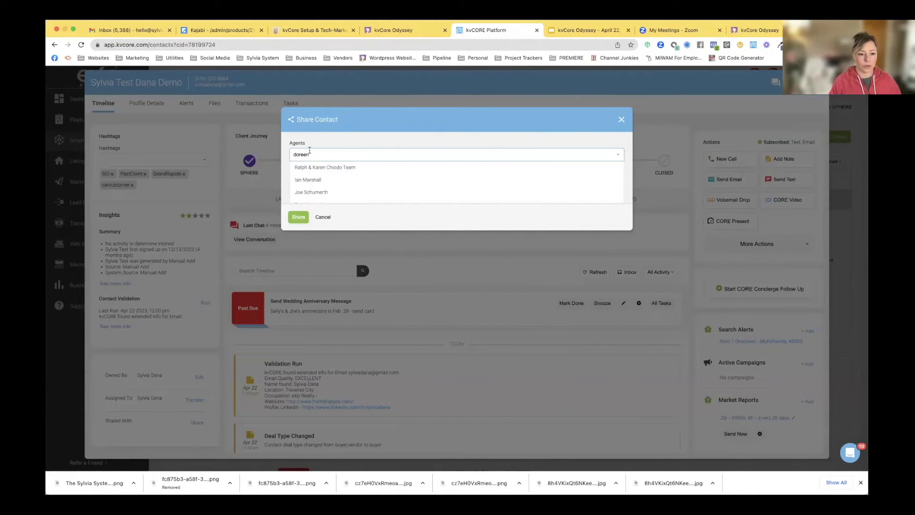
click(327, 171)
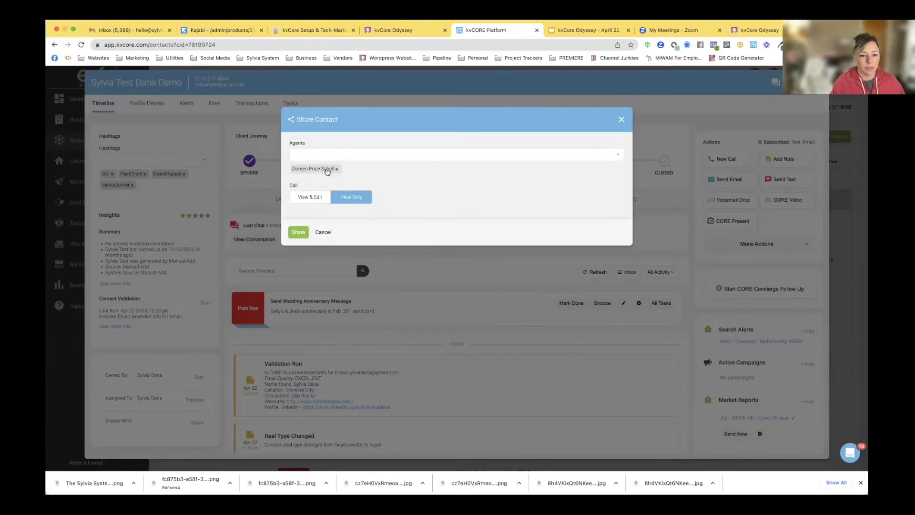
click(310, 202)
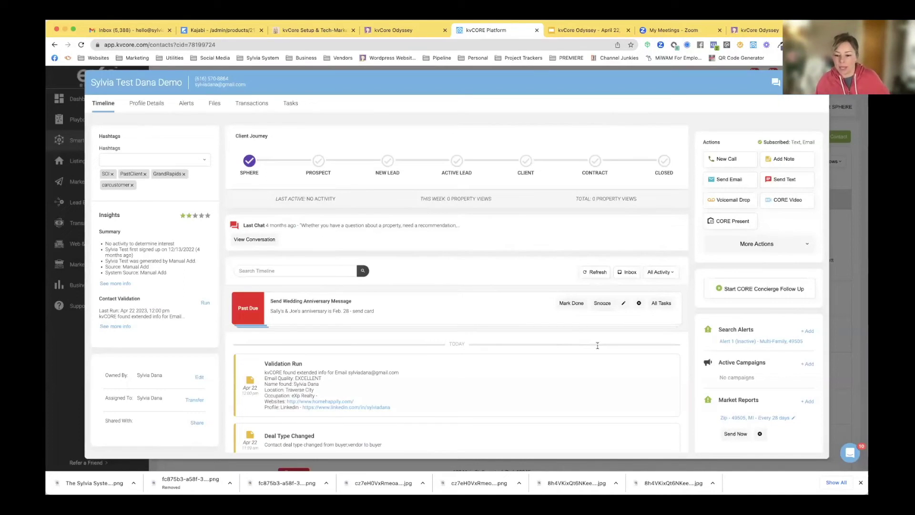
Check the contact's alert, campaign, report and valuation sections, and open the results of search Alert 1.
scroll(751, 392, down, 5)
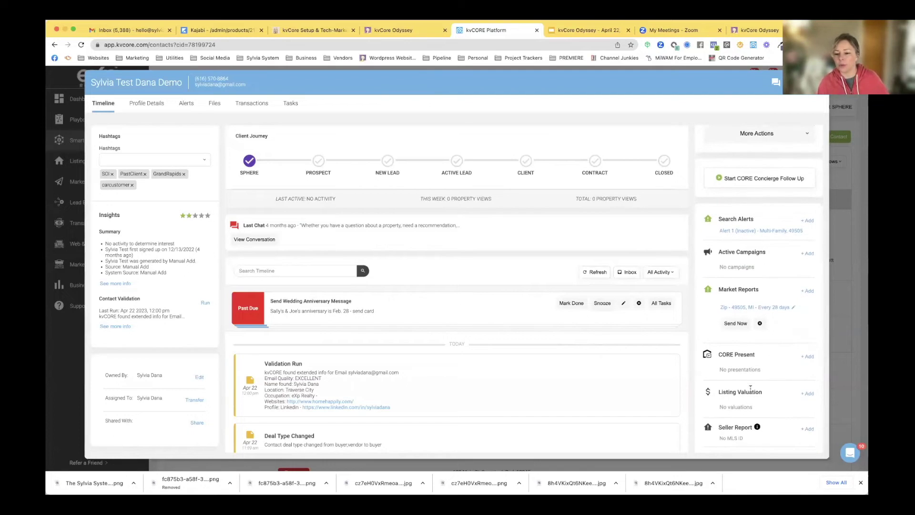
scroll(751, 388, down, 1)
scroll(752, 391, up, 4)
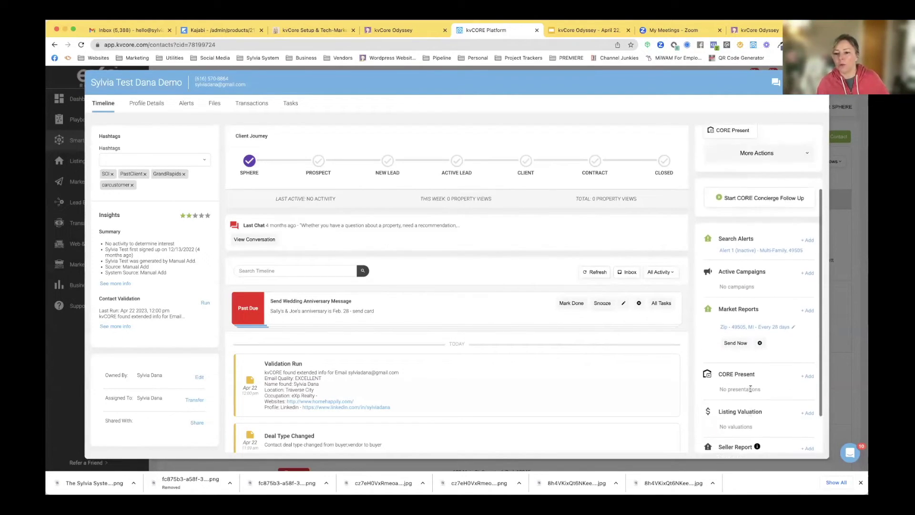
scroll(99, 186, up, 4)
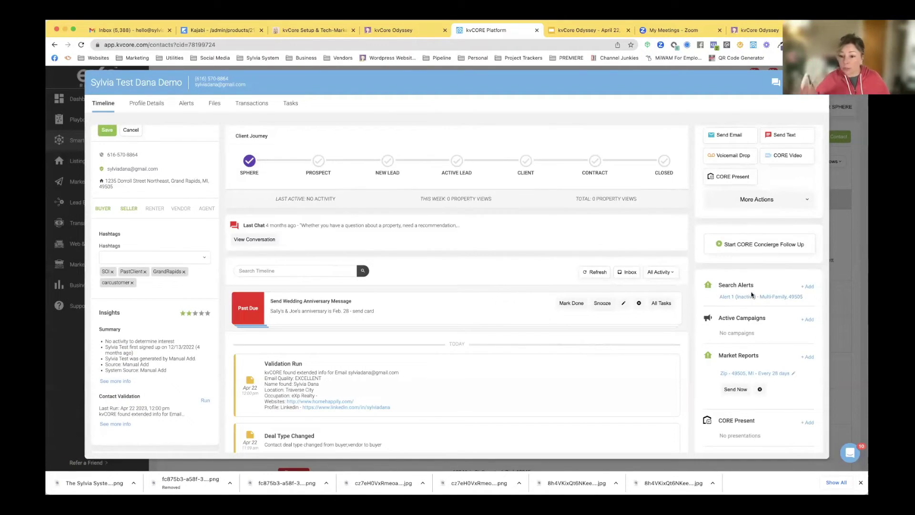
click(779, 298)
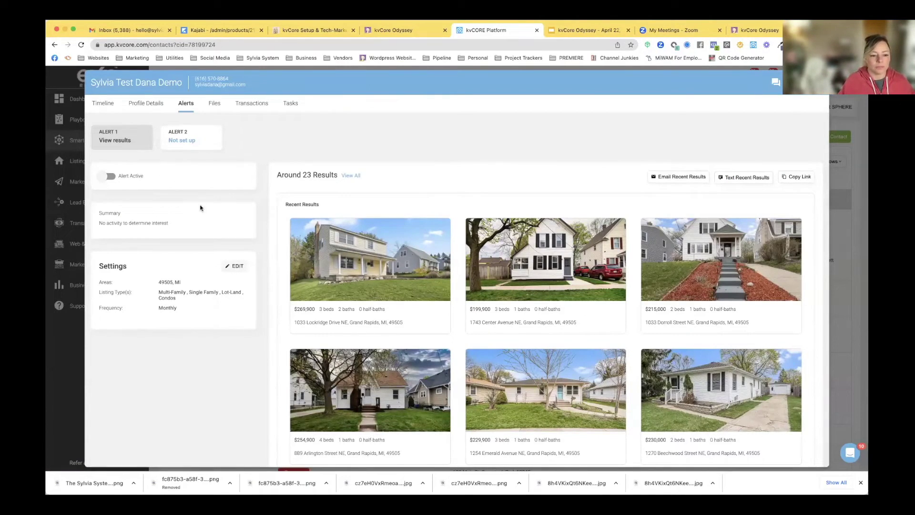
click(193, 143)
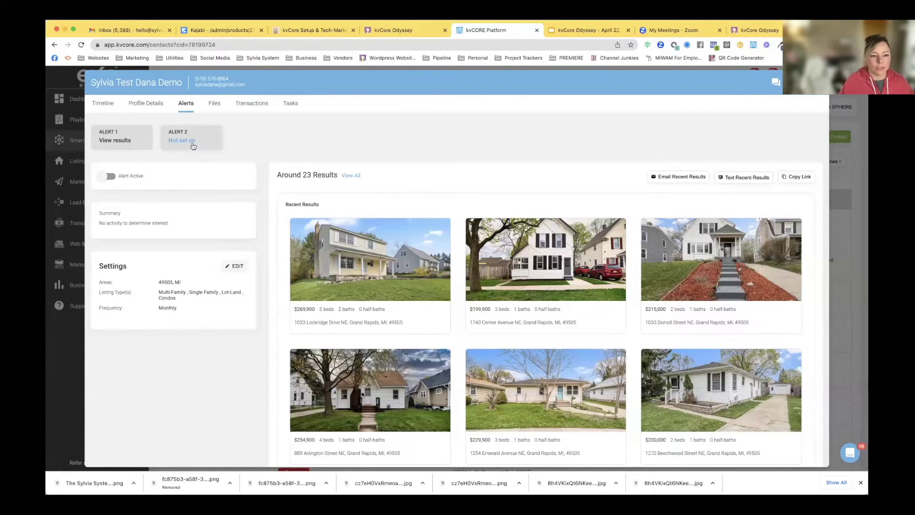
click(129, 145)
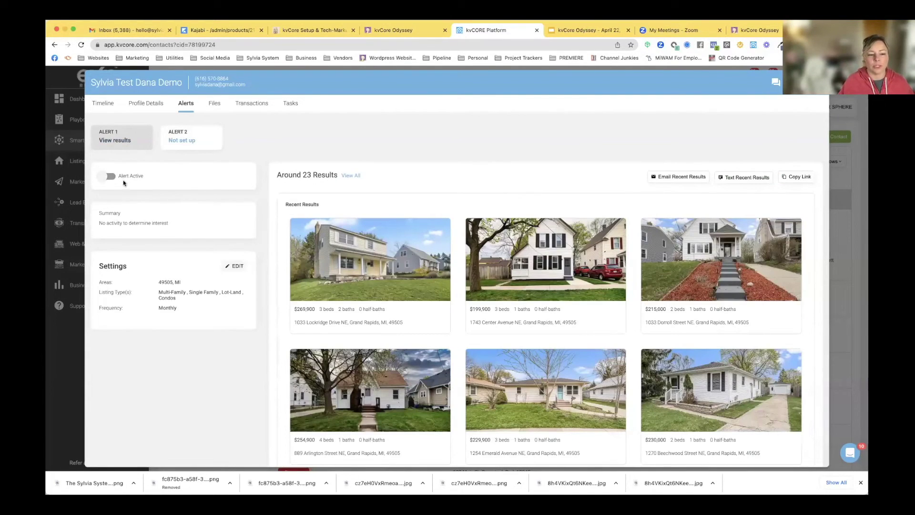
Activate Alert 1, open its settings for editing, and check the frequency and listing type choices.
click(232, 266)
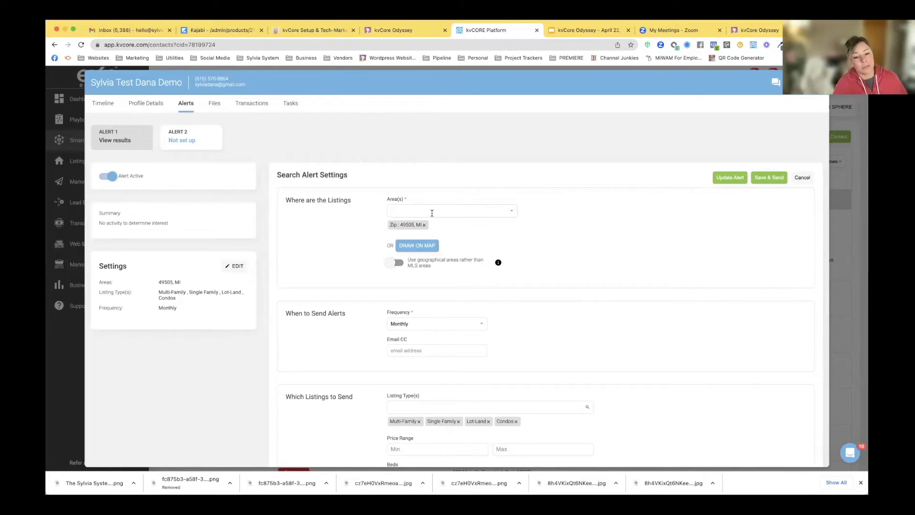
click(398, 324)
click(391, 324)
scroll(397, 267, down, 5)
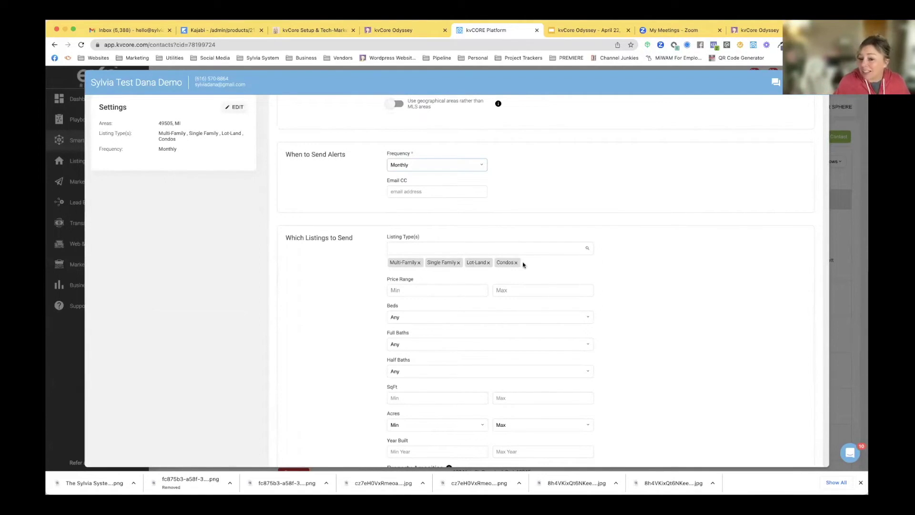
click(500, 248)
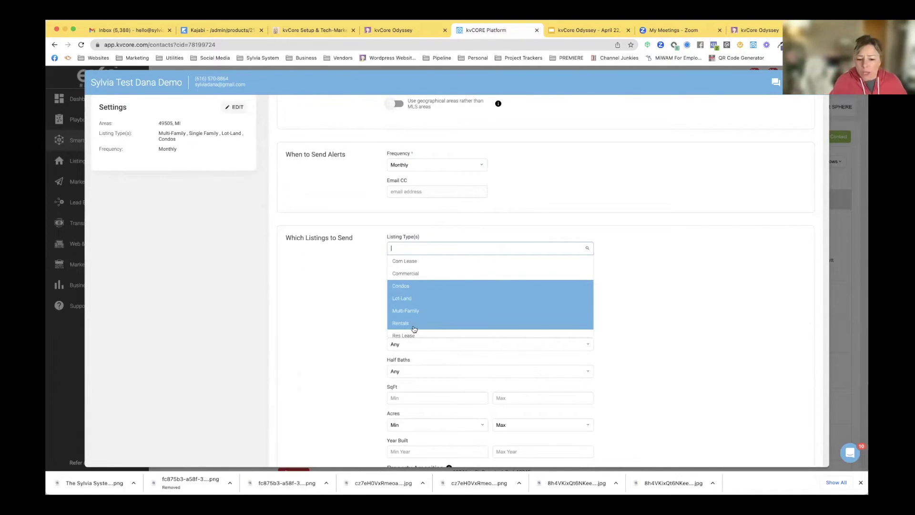
click(641, 251)
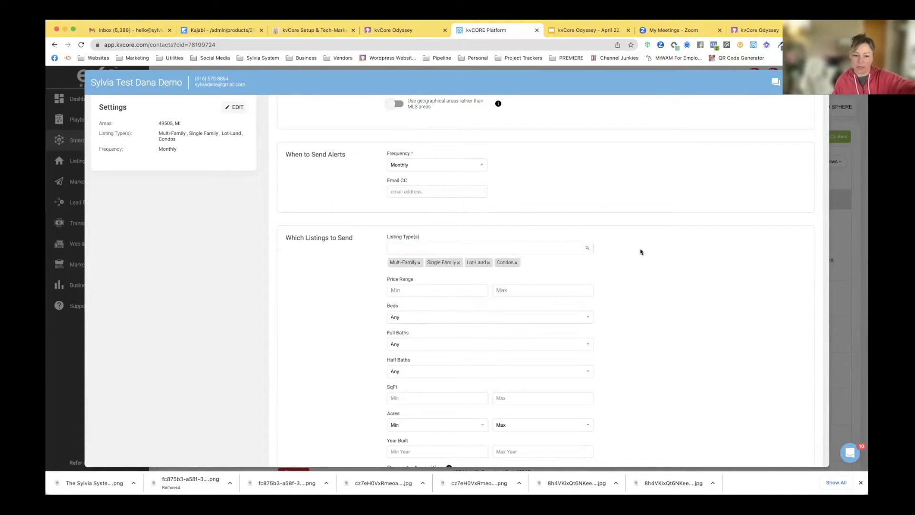
Review the search alert's property amenity and keyword options, and update the alert without sending it.
scroll(348, 281, down, 5)
scroll(347, 281, down, 10)
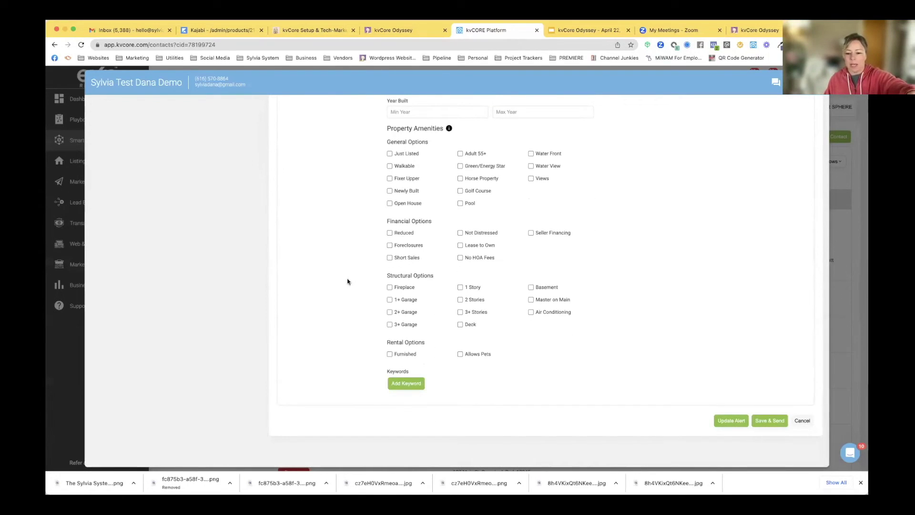
scroll(347, 281, up, 15)
scroll(347, 281, down, 15)
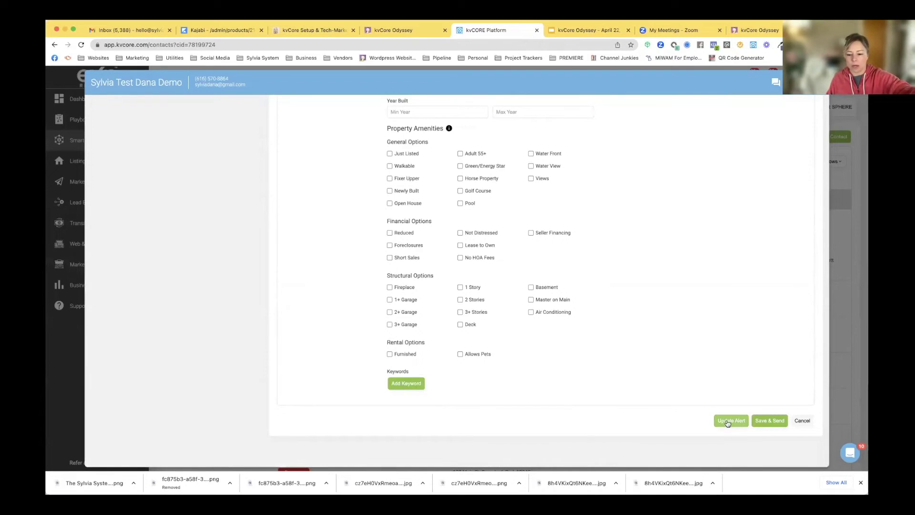
scroll(396, 213, up, 15)
scroll(396, 212, up, 2)
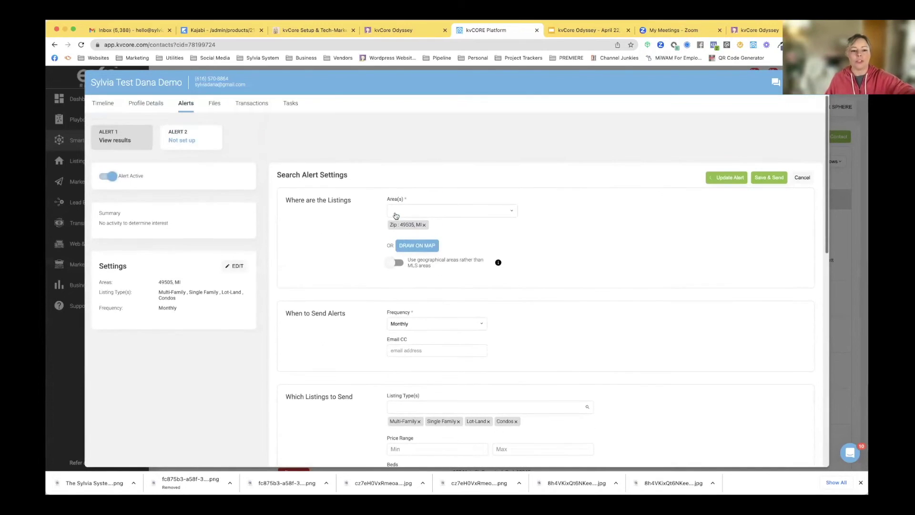
click(727, 177)
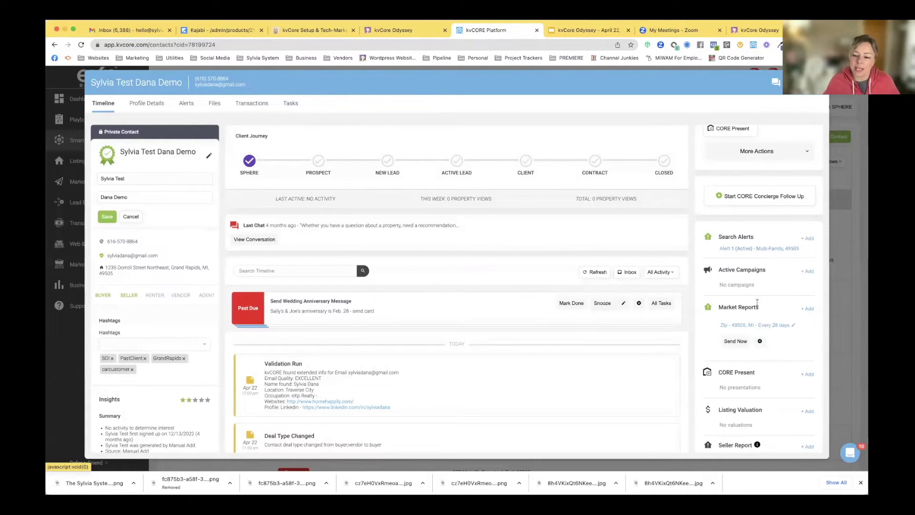
Add a property valuation for the contact's home address under Listing Valuation.
scroll(756, 319, down, 2)
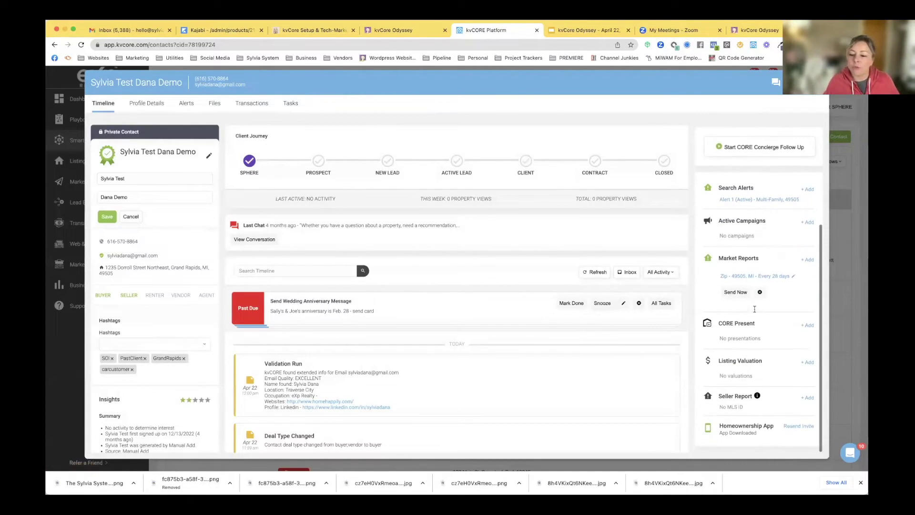
click(810, 366)
click(390, 156)
text(1235)
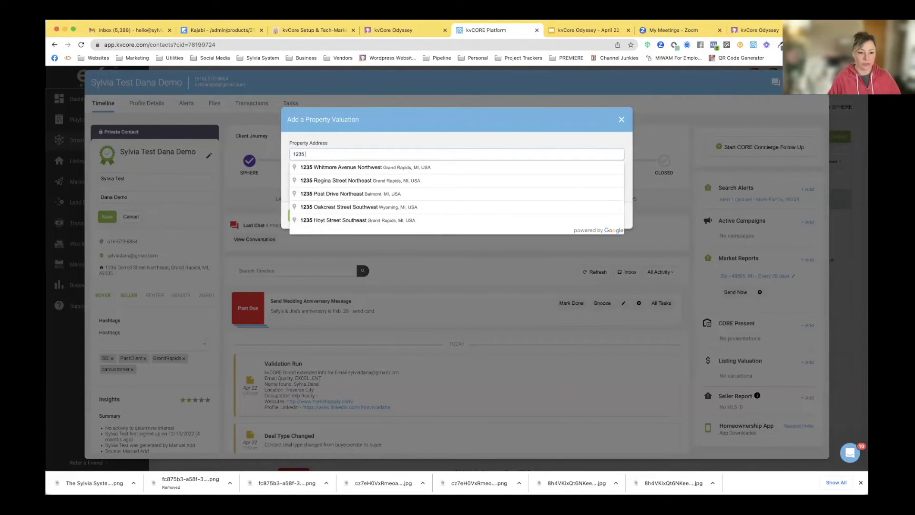
click(301, 223)
click(297, 215)
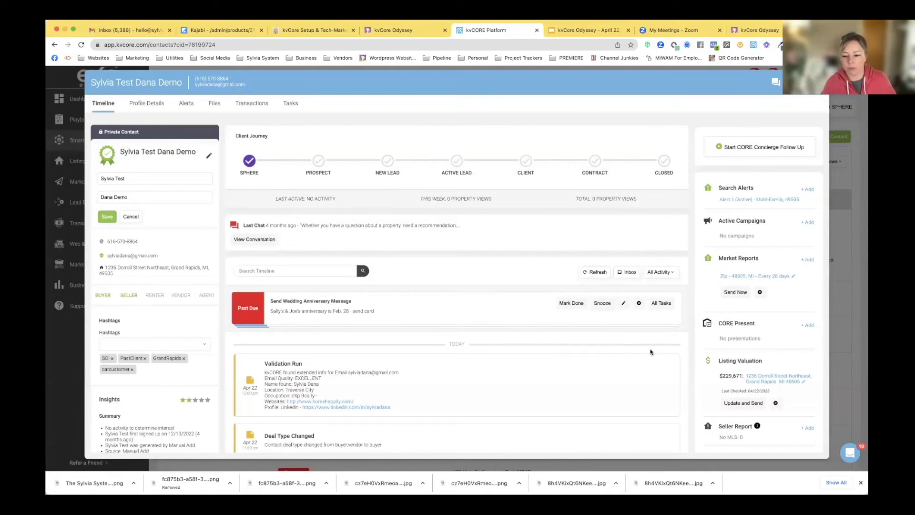
Review the new listing valuation and open the existing market report's sending frequency for editing.
scroll(746, 357, down, 1)
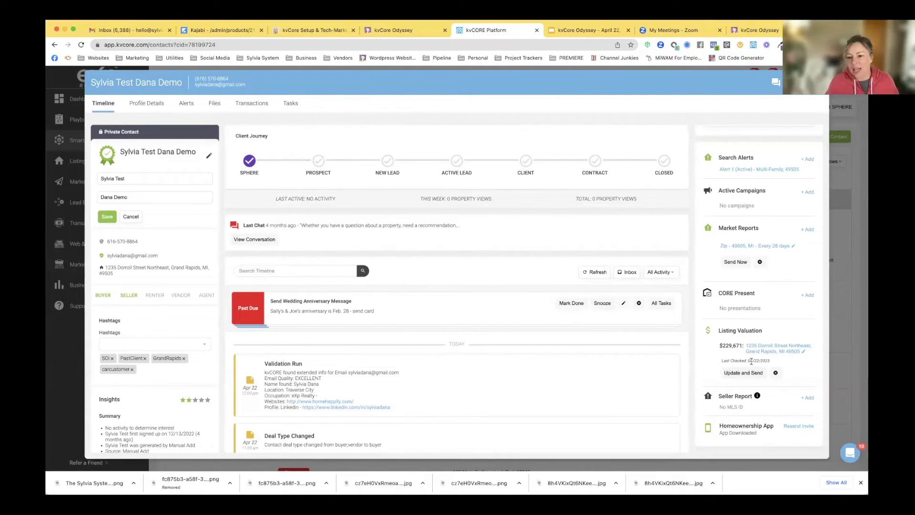
scroll(752, 364, up, 2)
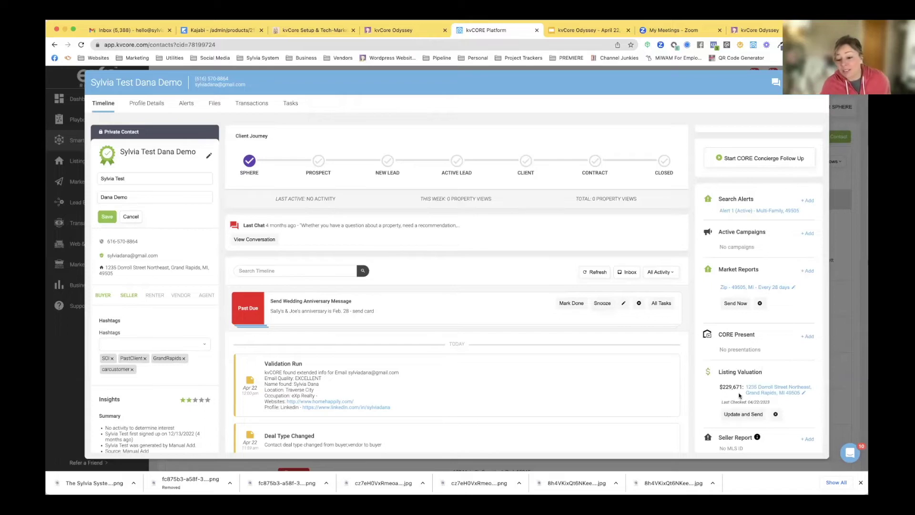
click(743, 287)
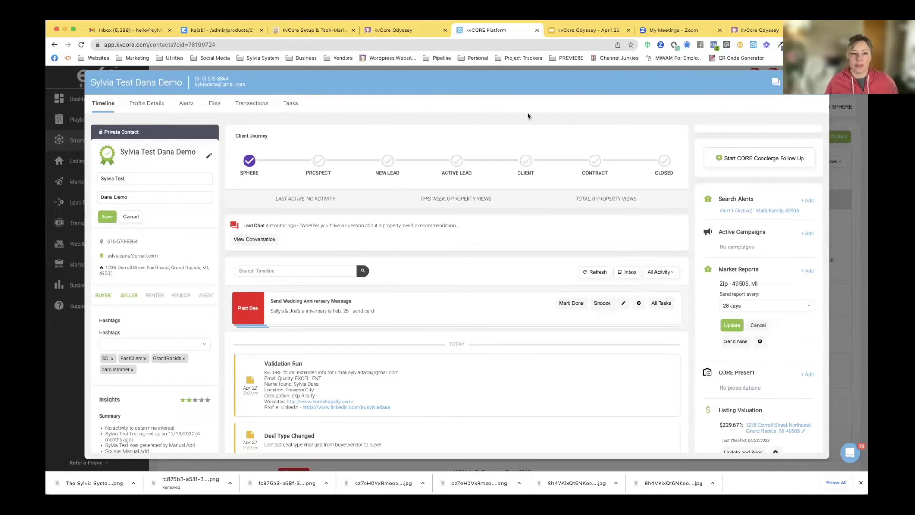
Open the contact's profile details for editing and look through the available assigned lenders.
click(158, 104)
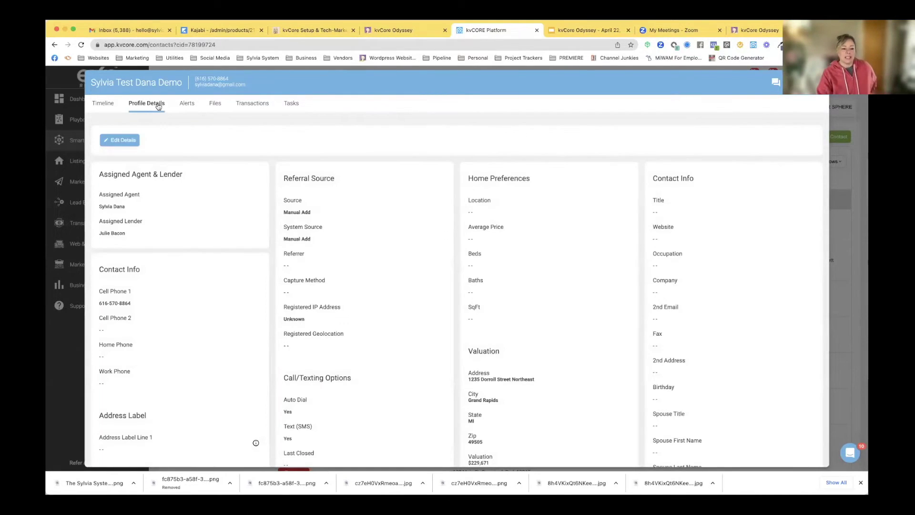
click(120, 140)
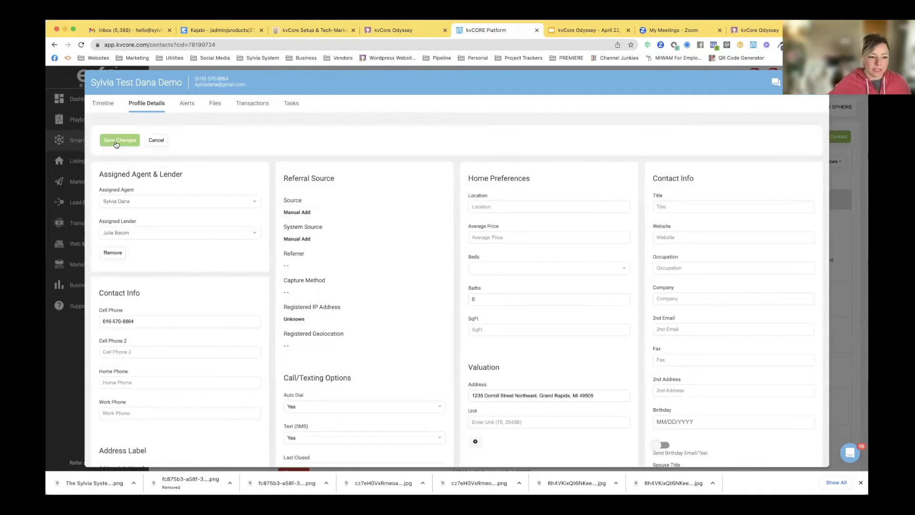
scroll(206, 193, down, 1)
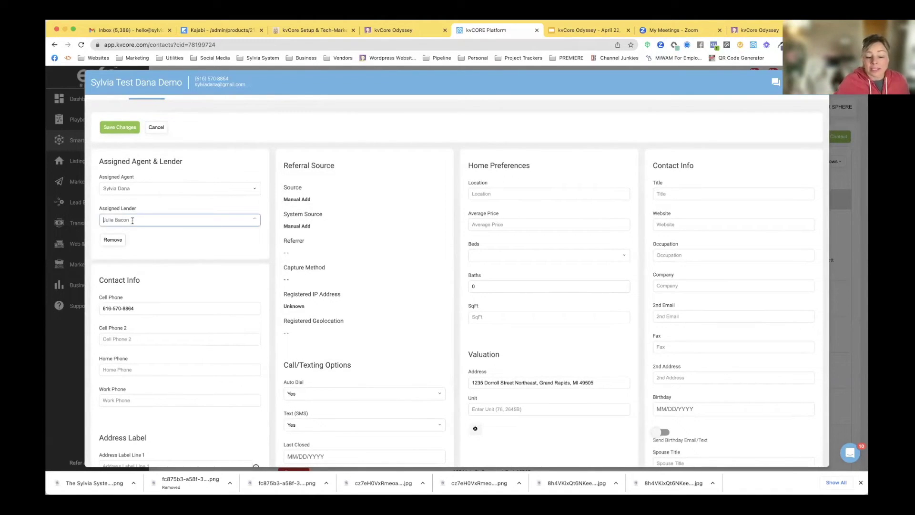
click(132, 221)
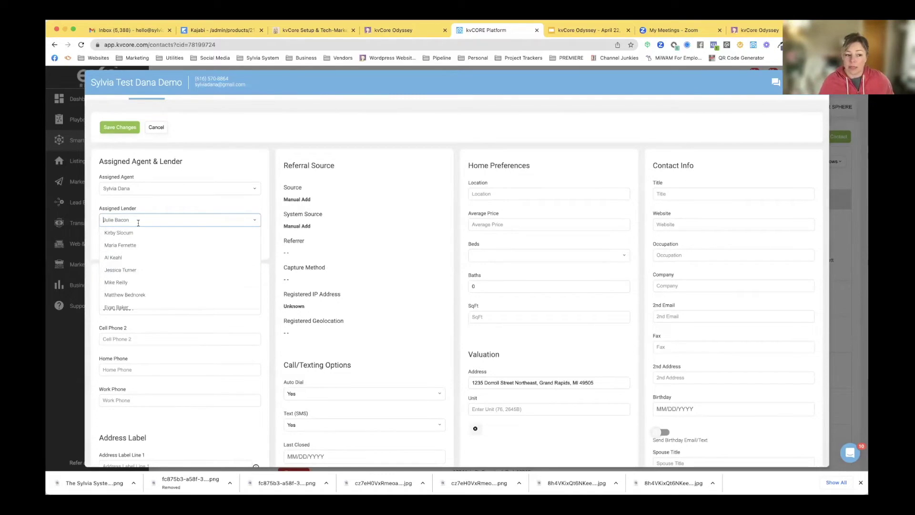
scroll(153, 272, down, 3)
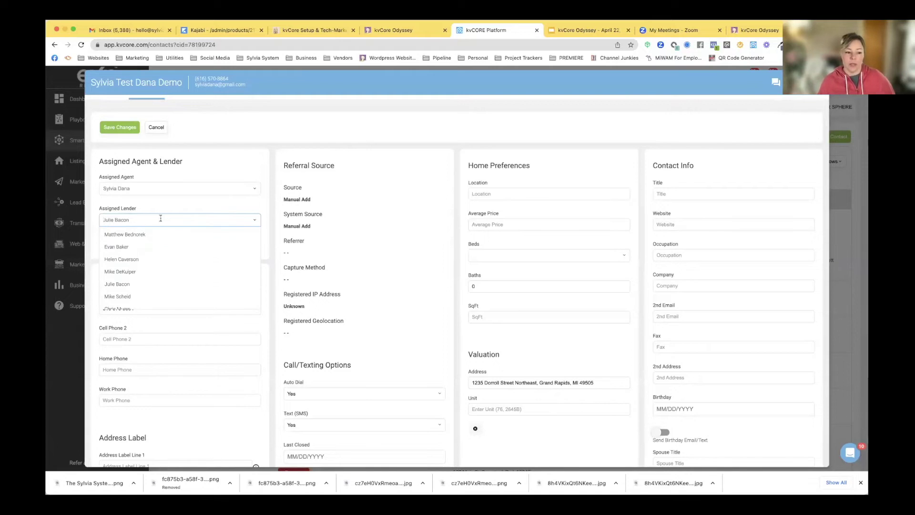
click(178, 208)
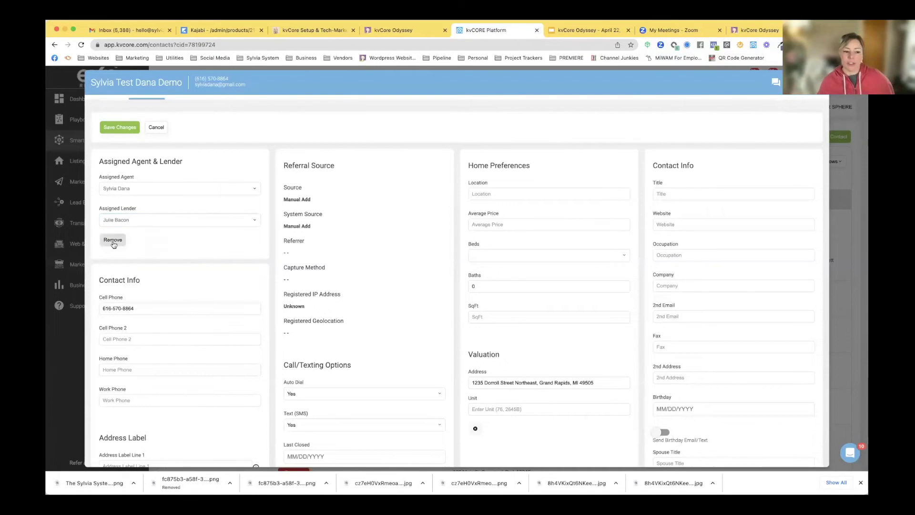
Highlight the cell phone number in the profile's Contact Info section.
scroll(171, 278, down, 2)
scroll(171, 279, down, 1)
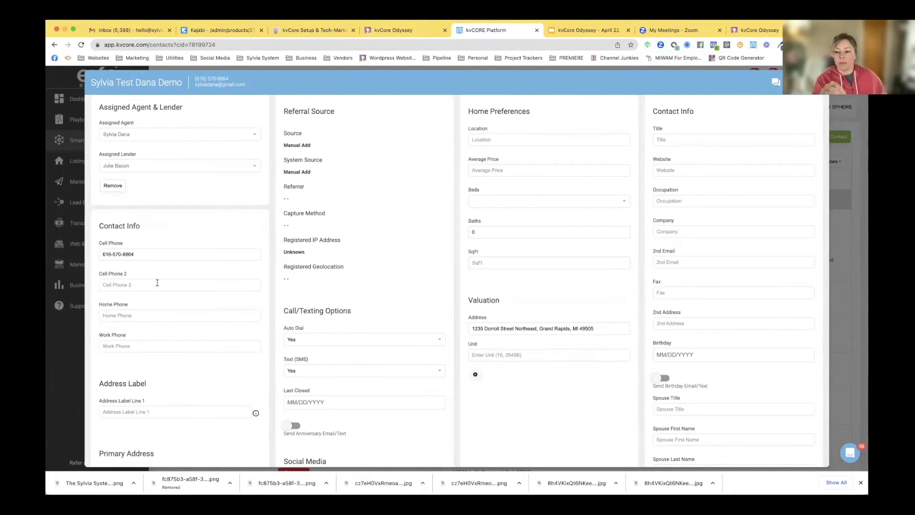
drag(135, 254, 92, 257)
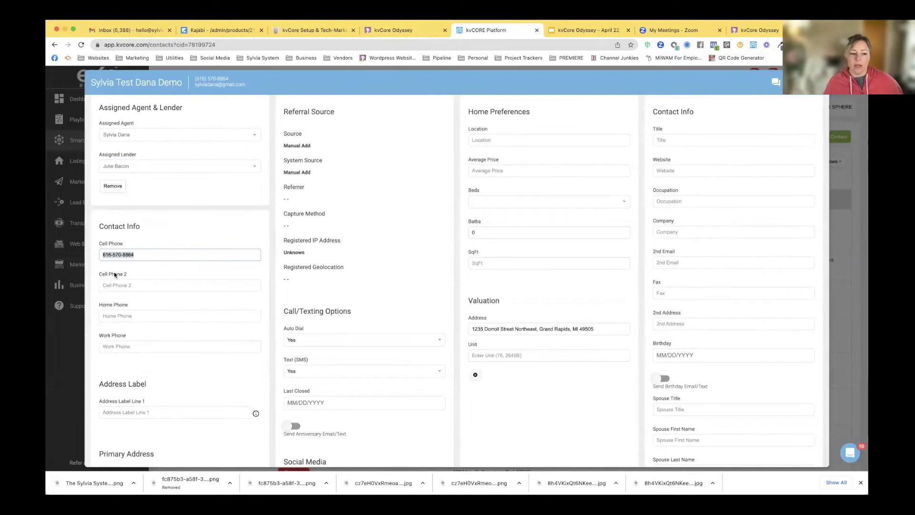
Try a combined household name in Address Label Line 1, and clear the field again.
scroll(165, 336, down, 2)
click(150, 318)
scroll(203, 265, up, 3)
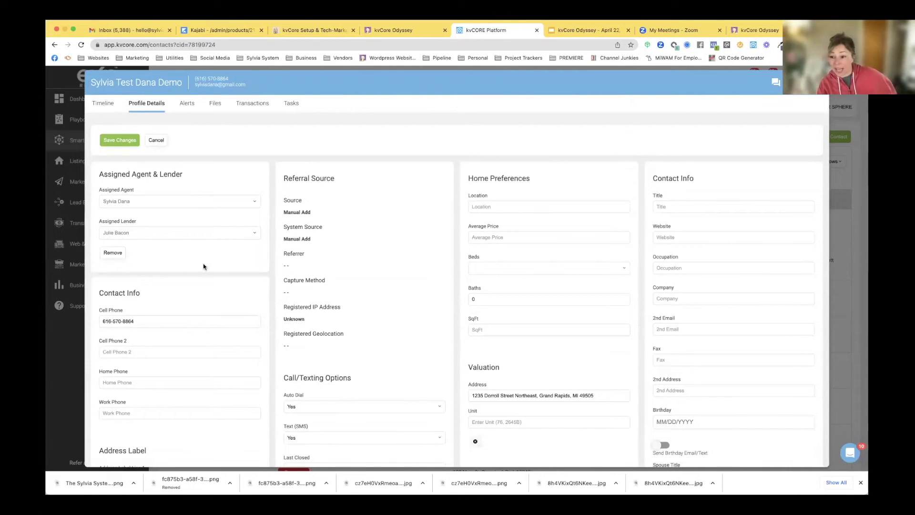
scroll(204, 267, down, 3)
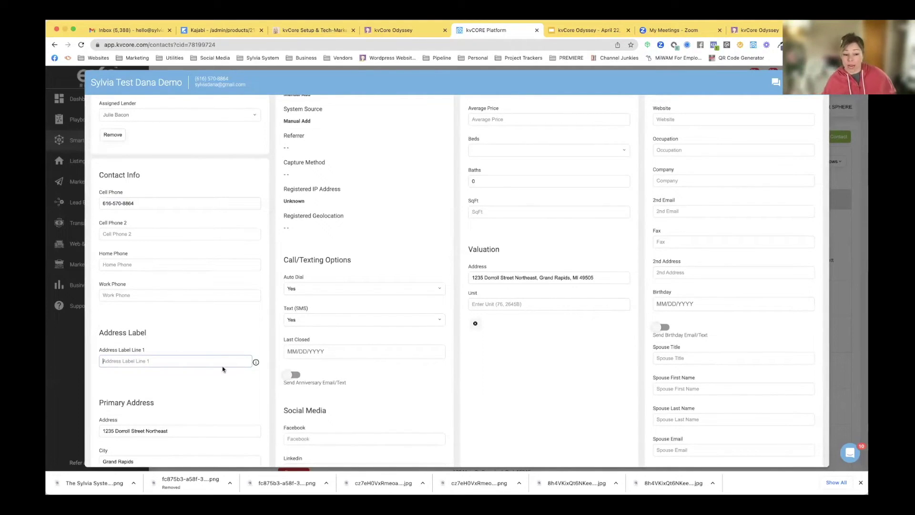
mouse_move(257, 365)
click(195, 361)
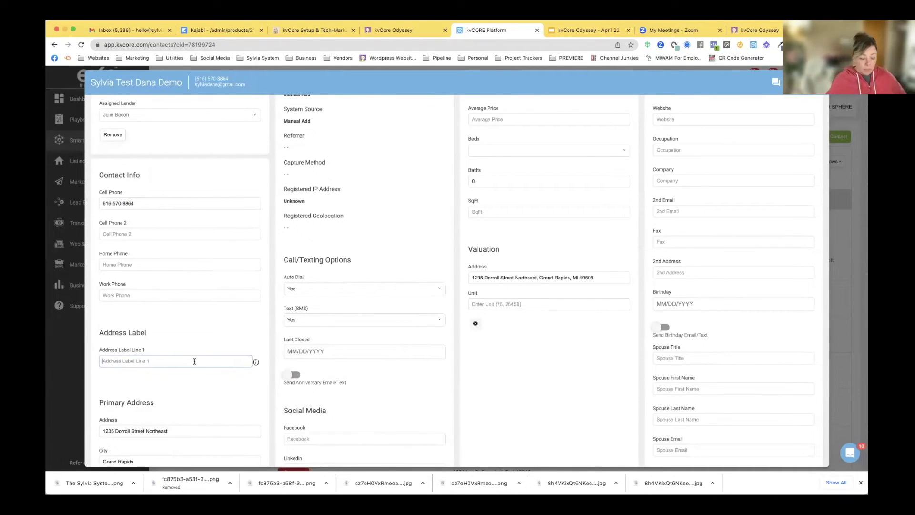
text(Sylvia Dana and Diego the Ca)
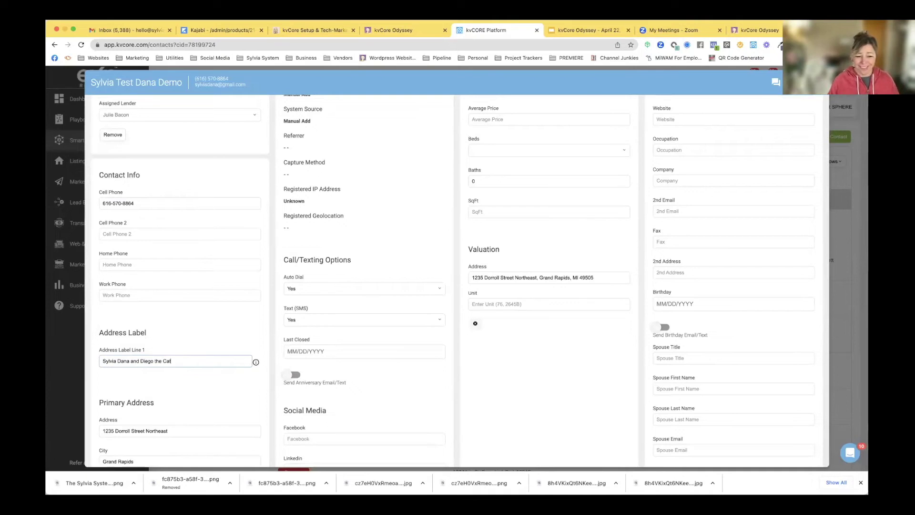
text(t)
drag(171, 361, 55, 364)
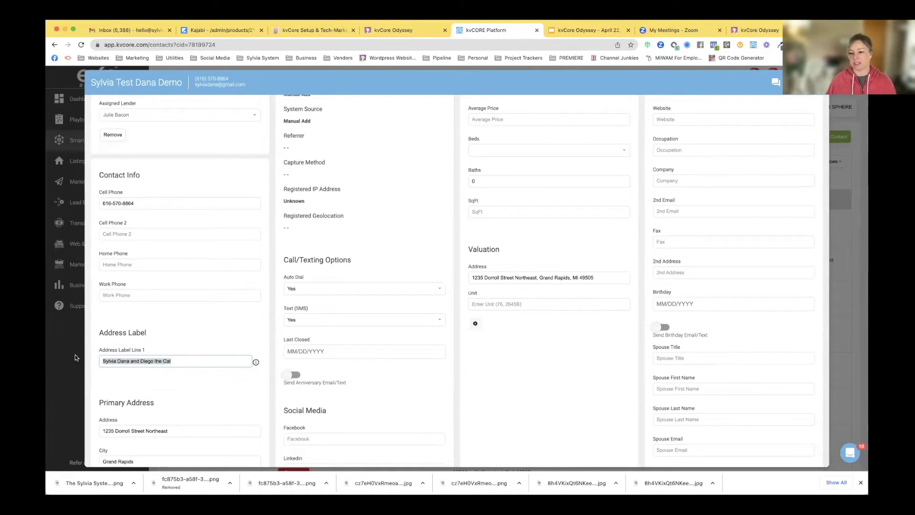
key(BackSpace)
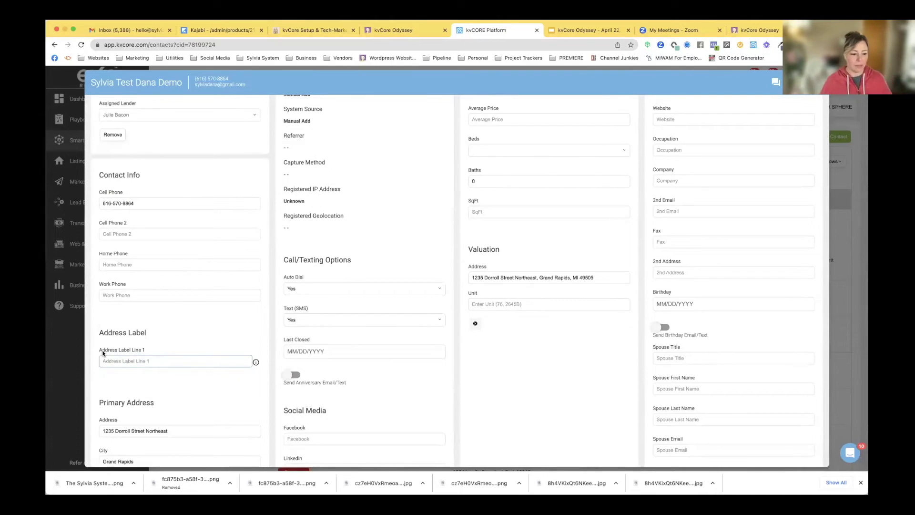
Look through the Homeowner Status choices under Primary Address and the Auto Dial choices under Call/Texting Options.
scroll(109, 382, down, 3)
click(131, 429)
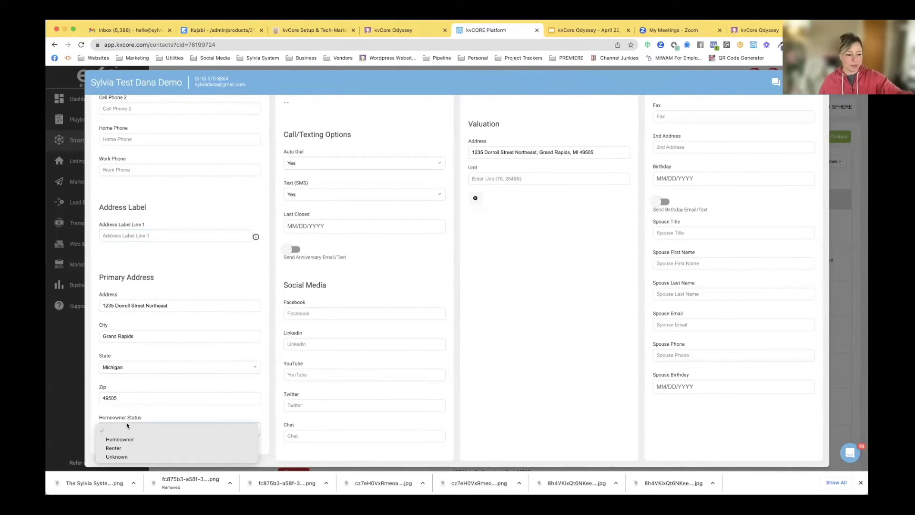
click(141, 431)
click(148, 431)
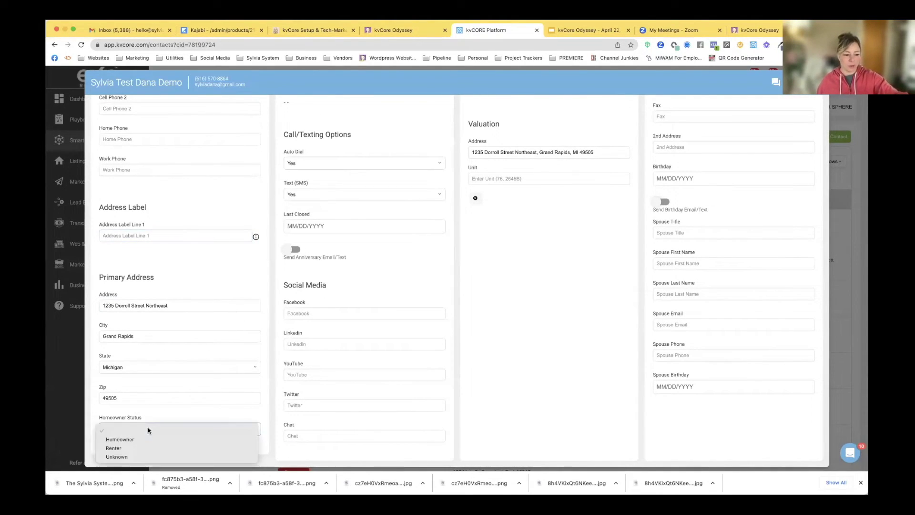
click(177, 380)
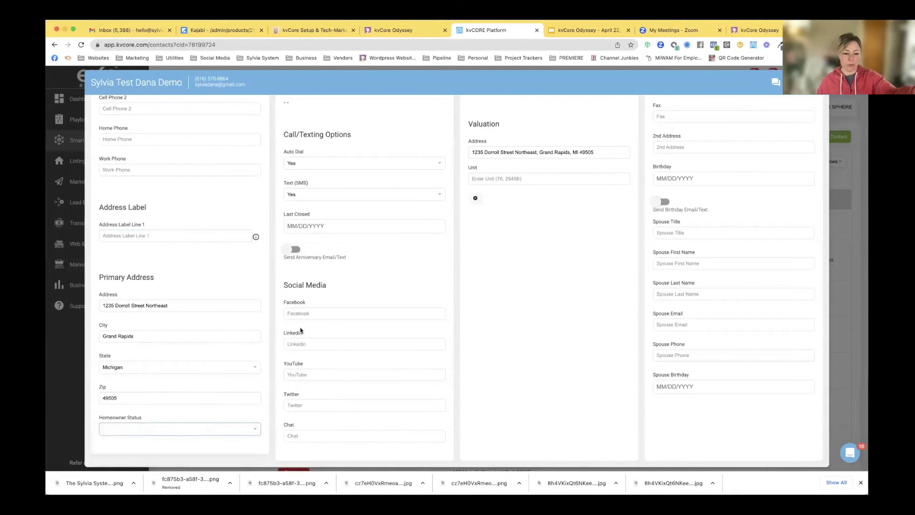
scroll(298, 317, up, 5)
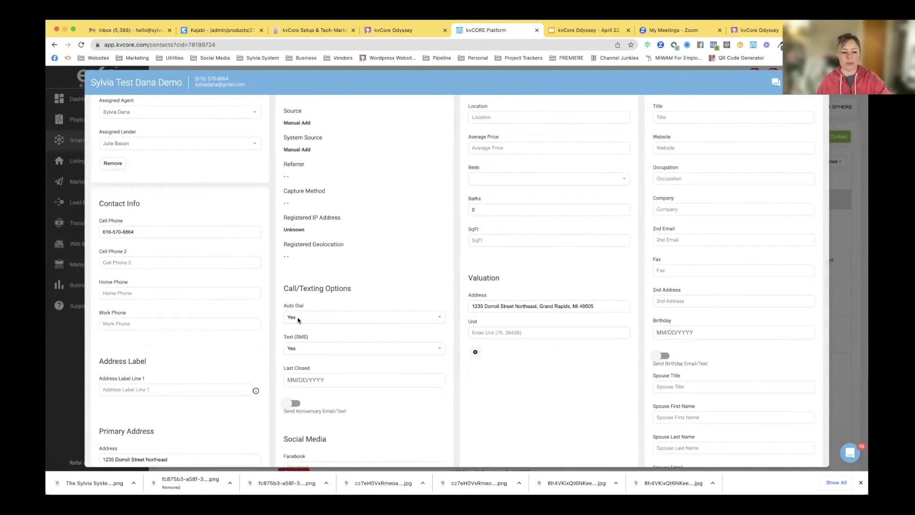
click(299, 316)
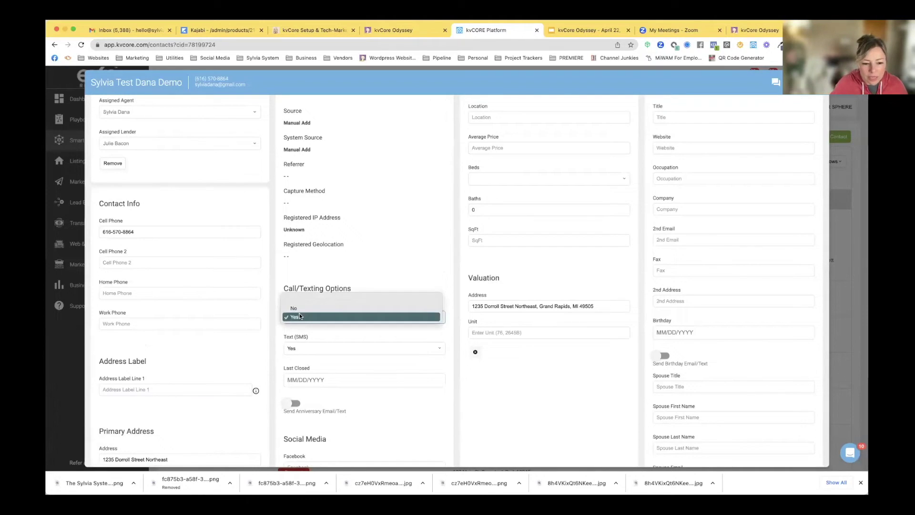
click(276, 324)
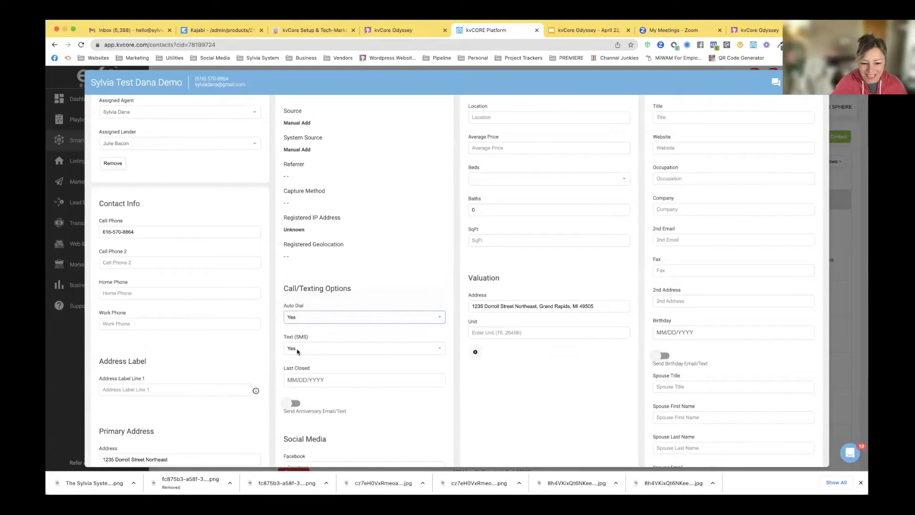
Set the Last Closed date to 04/06/2023 and enable Send Anniversary Email/Text.
scroll(271, 360, down, 2)
click(292, 331)
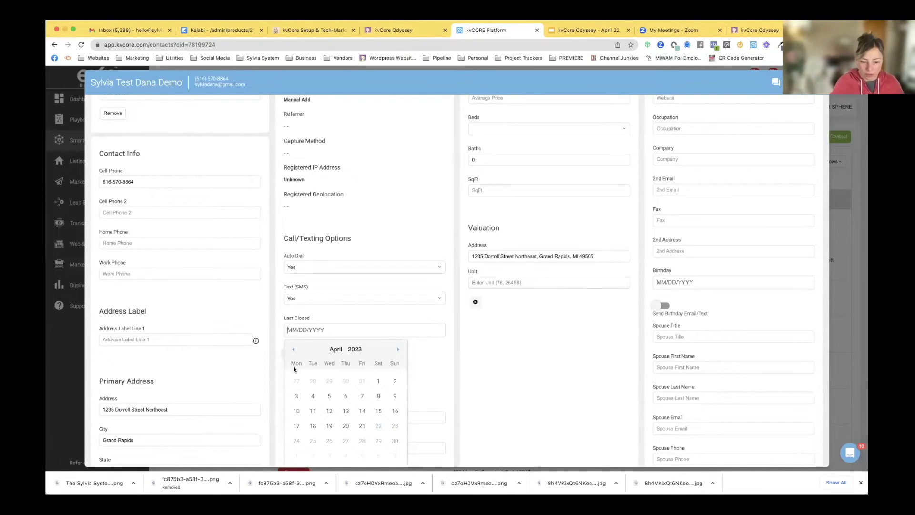
scroll(334, 406, up, 4)
scroll(341, 404, down, 4)
click(345, 390)
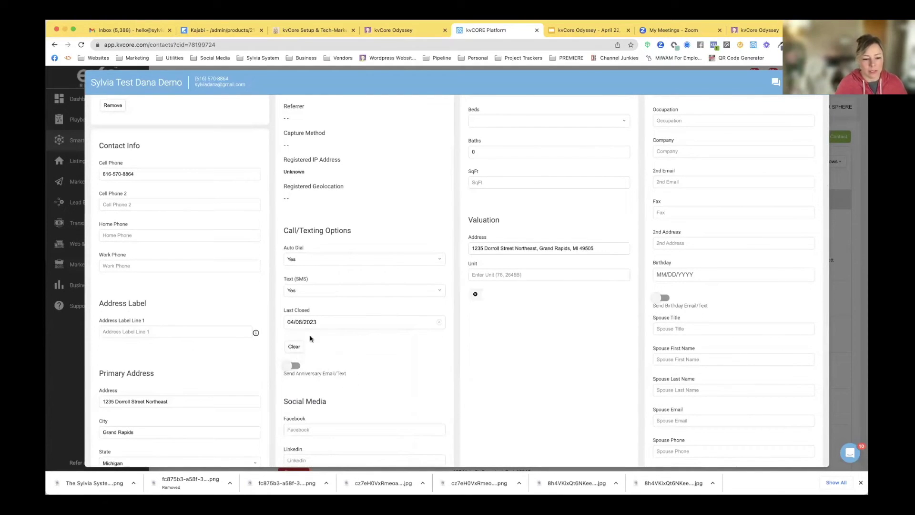
click(288, 369)
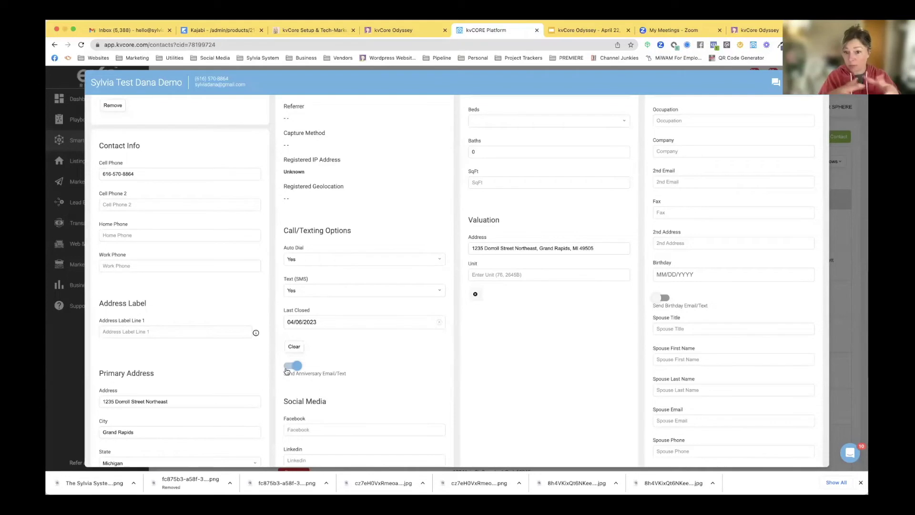
Enter the contact's birthday in Contact Info and enable Send Birthday Email/Text.
scroll(489, 345, up, 1)
scroll(489, 345, up, 5)
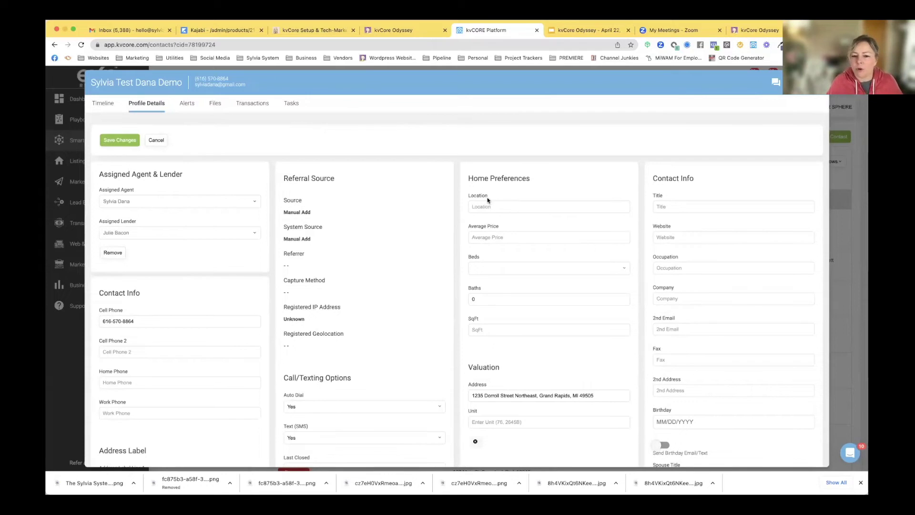
scroll(495, 417, down, 3)
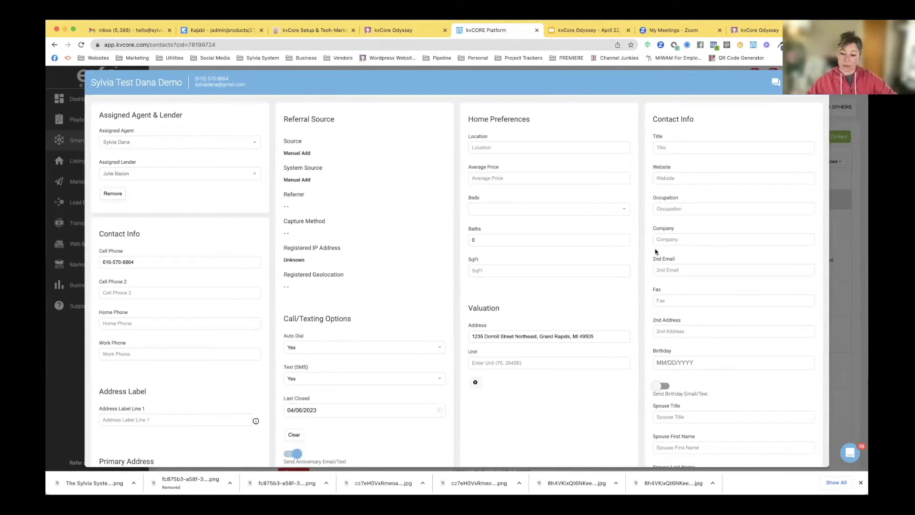
scroll(655, 252, down, 2)
click(661, 314)
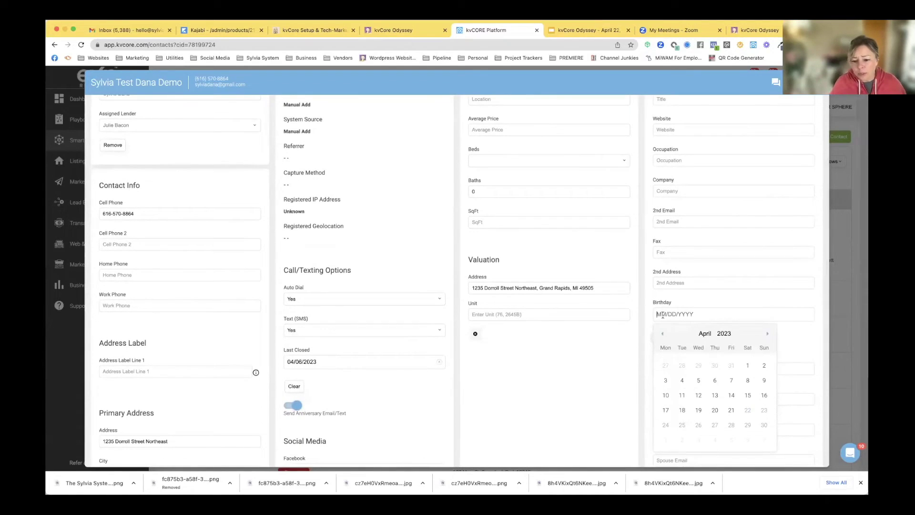
click(725, 333)
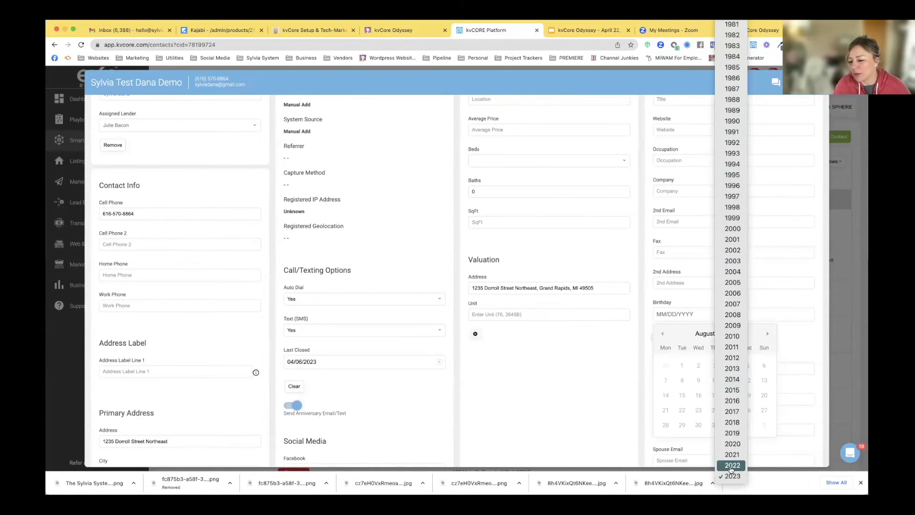
click(731, 466)
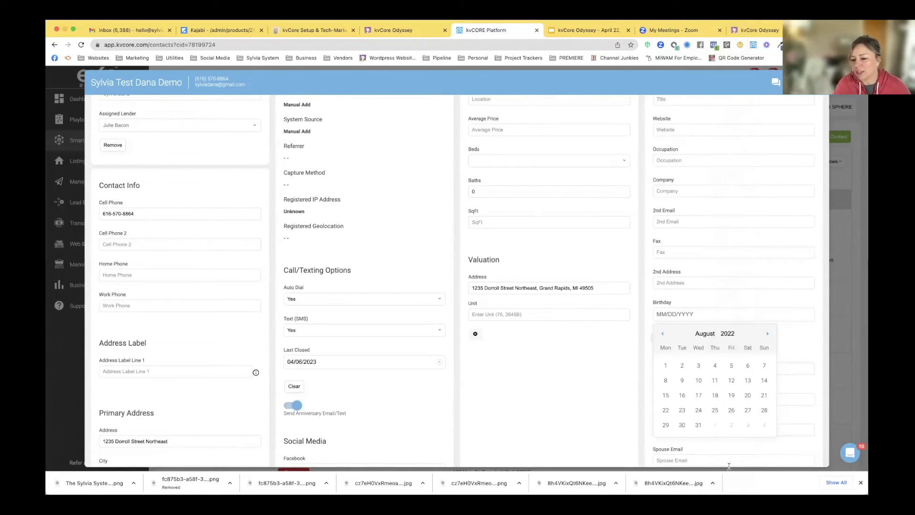
click(699, 366)
scroll(700, 366, down, 1)
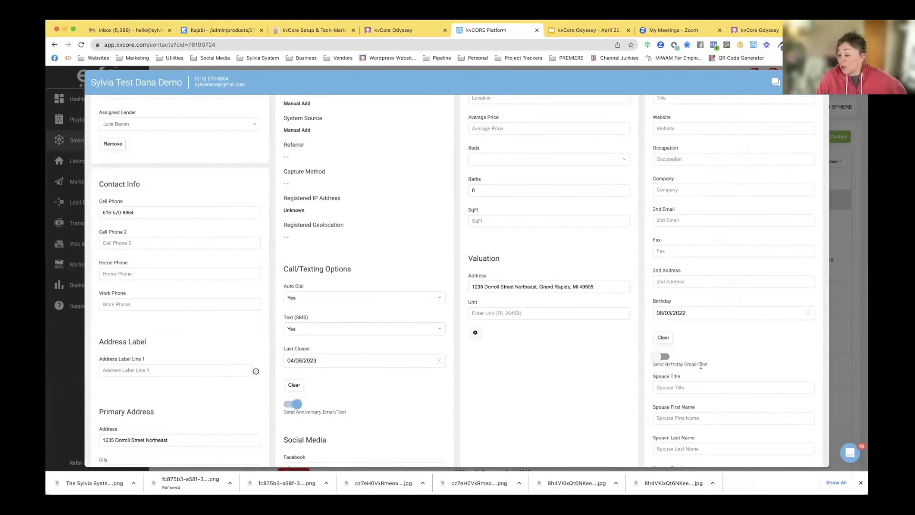
click(660, 360)
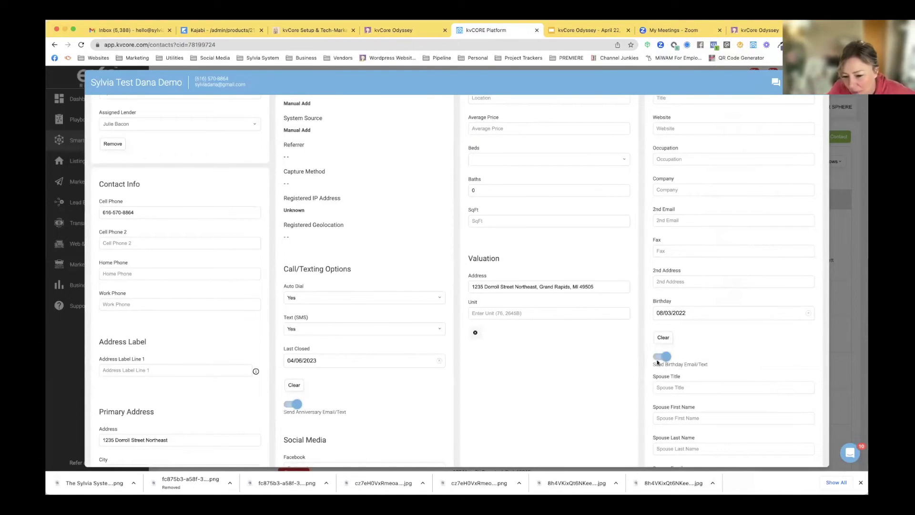
scroll(675, 380, down, 5)
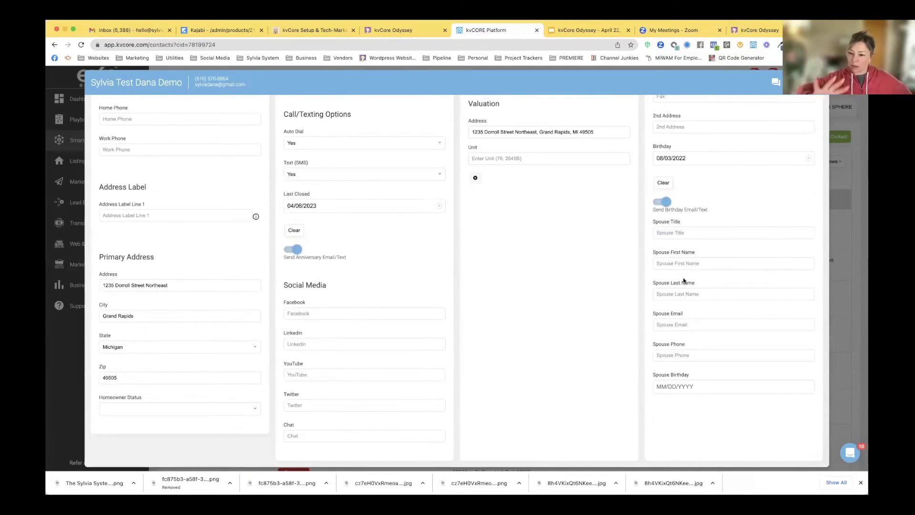
scroll(684, 282, up, 10)
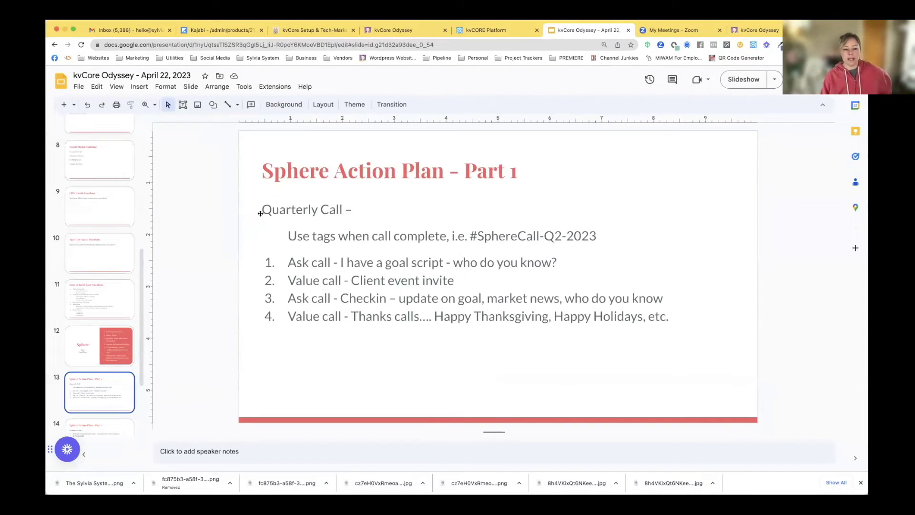
Switch to the kvCore Odyssey Google Slides deck and highlight "Quarterly Call", "Use tags when call complete" and "Ask call" on Sphere Action Plan - Part 1.
drag(263, 210, 341, 210)
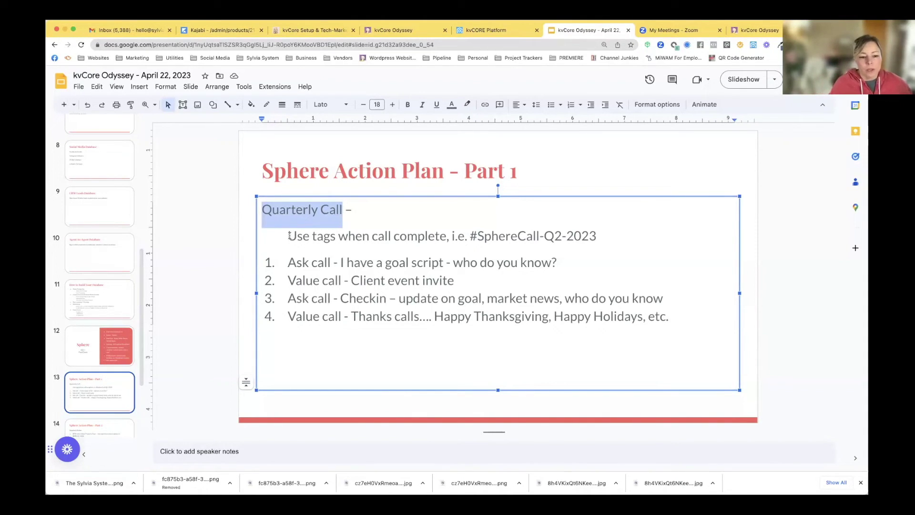
drag(289, 236, 445, 242)
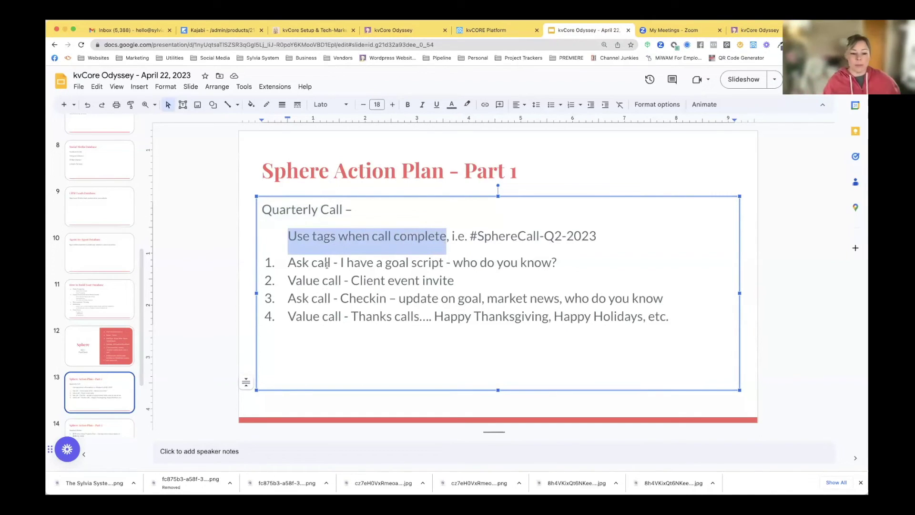
drag(289, 263, 330, 262)
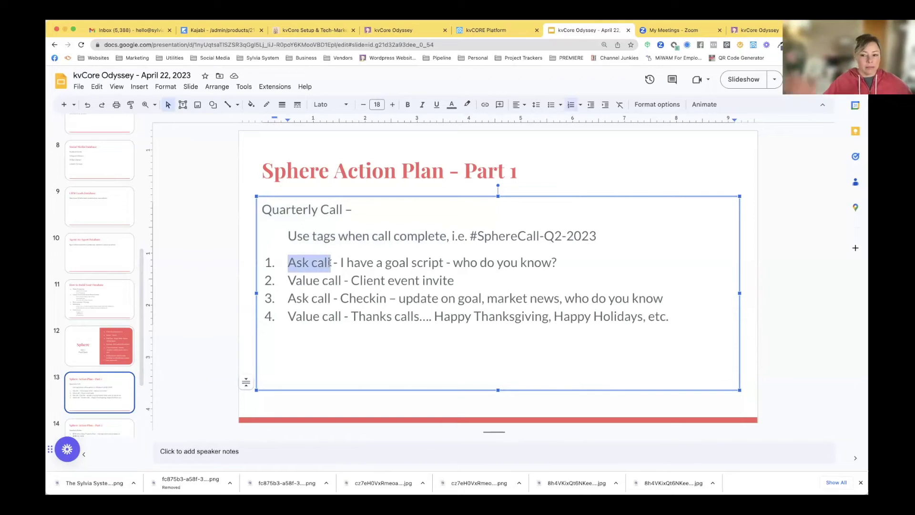
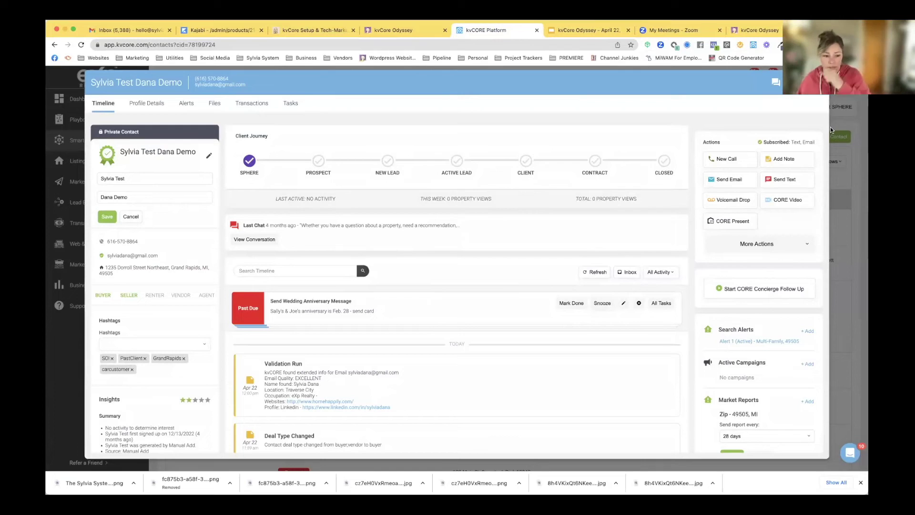
Return to the contact's timeline in kvCORE and add the hashtag SphereCall-Q2-2023.
click(133, 342)
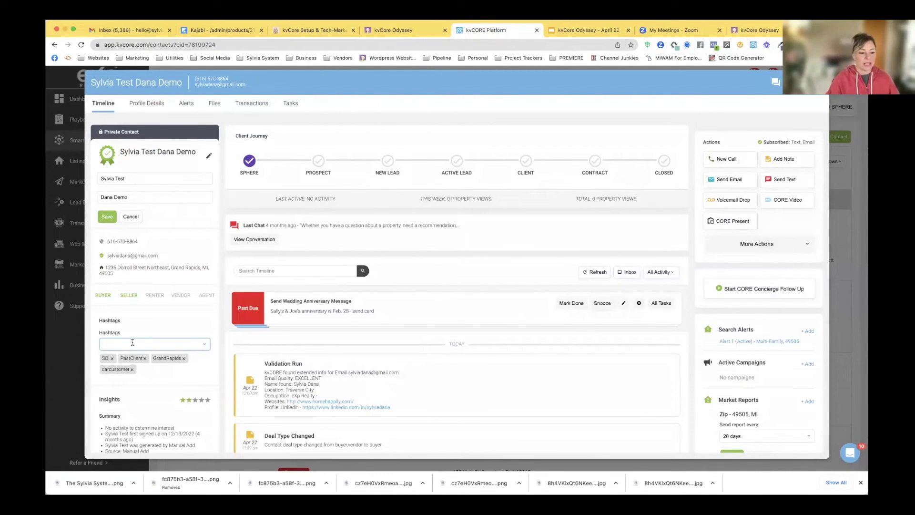
text(Sphere)
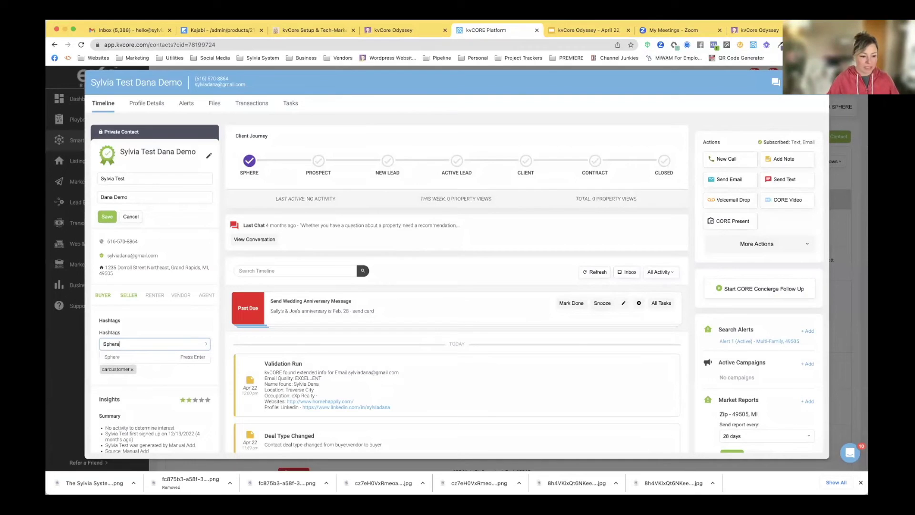
text(Call-Q2)
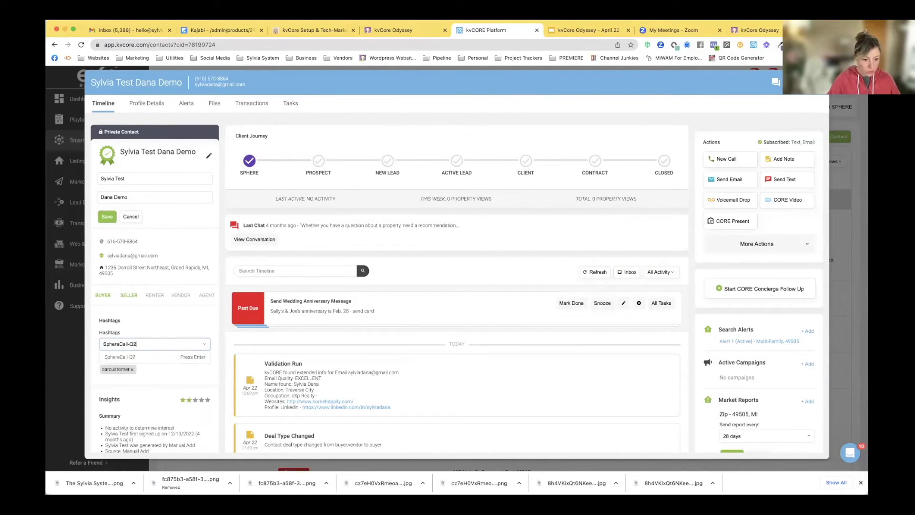
text(-2023)
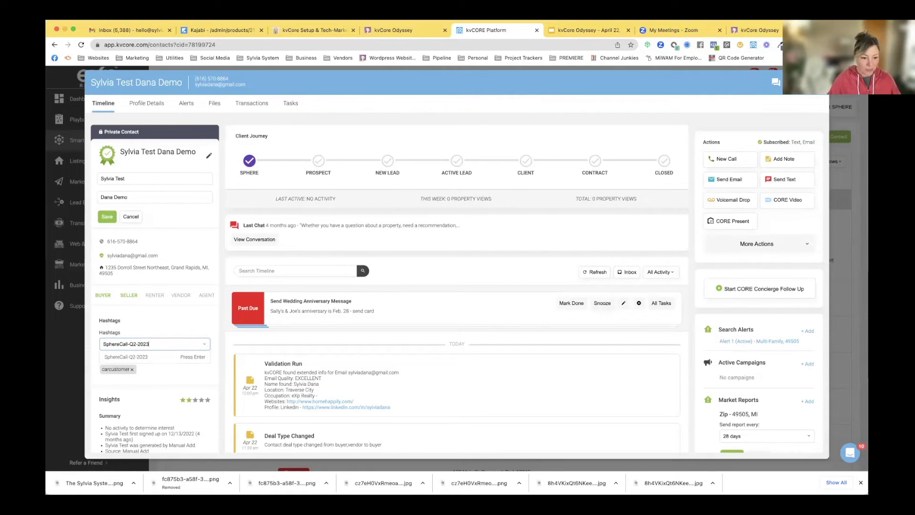
key(Return)
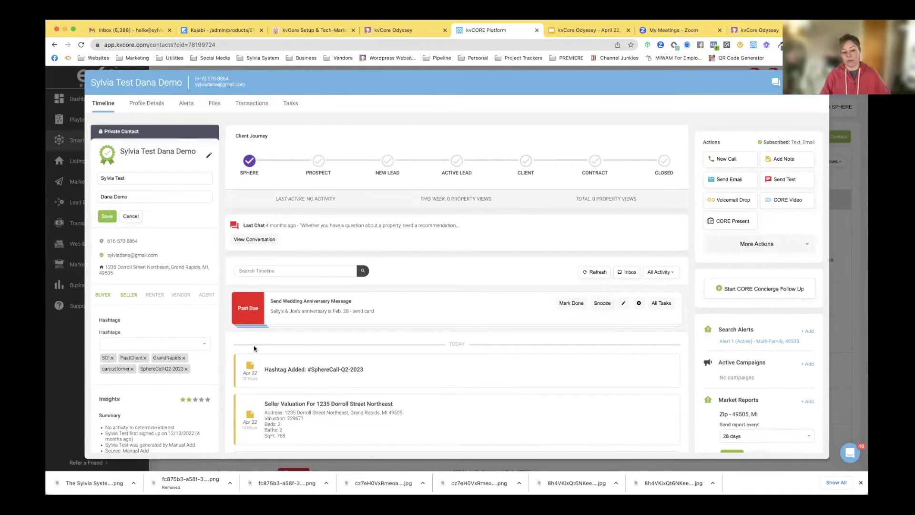
Switch to the Google Slides deck and highlight "RPR Home Value Property Flyer" on the Sphere Action Plan - Part 2 slide.
key(ctrl+Tab)
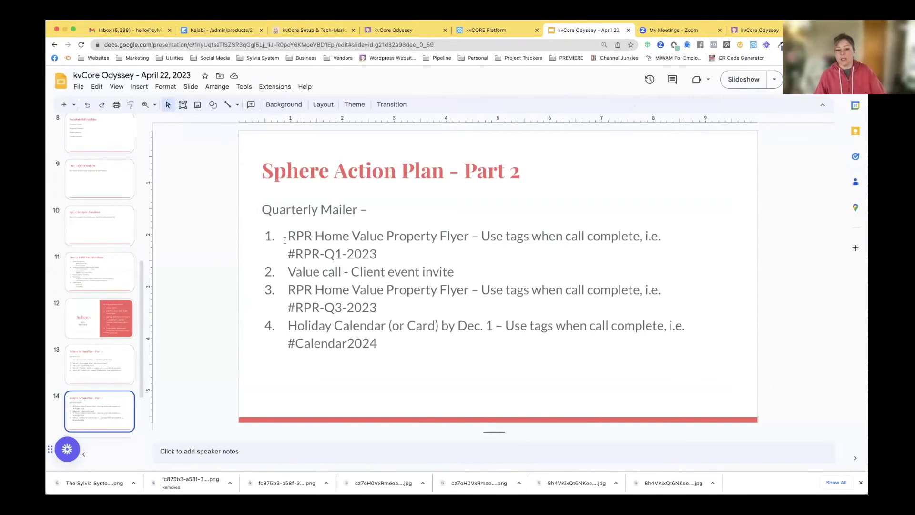
drag(288, 236, 469, 236)
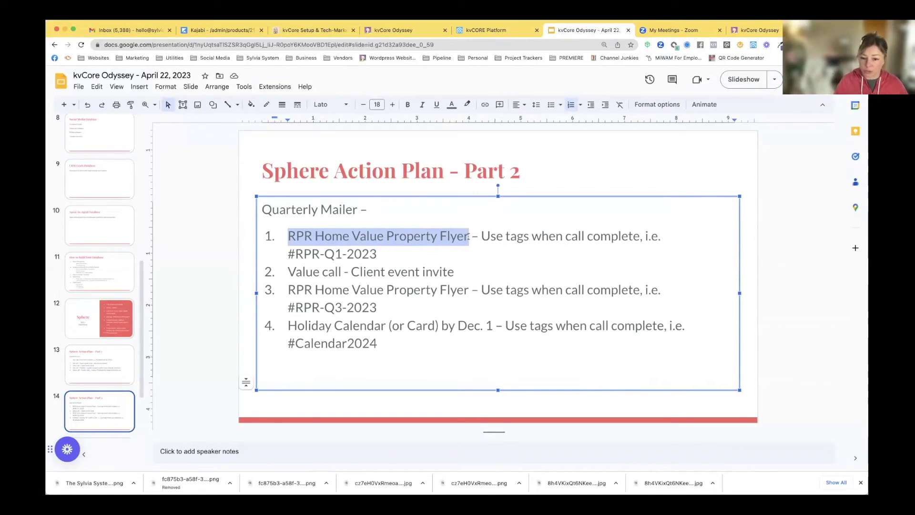
Switch to the Realtors Property Resource site in a new tab and open the most recently searched address's property page.
key(super+t)
text(rpr.com/home)
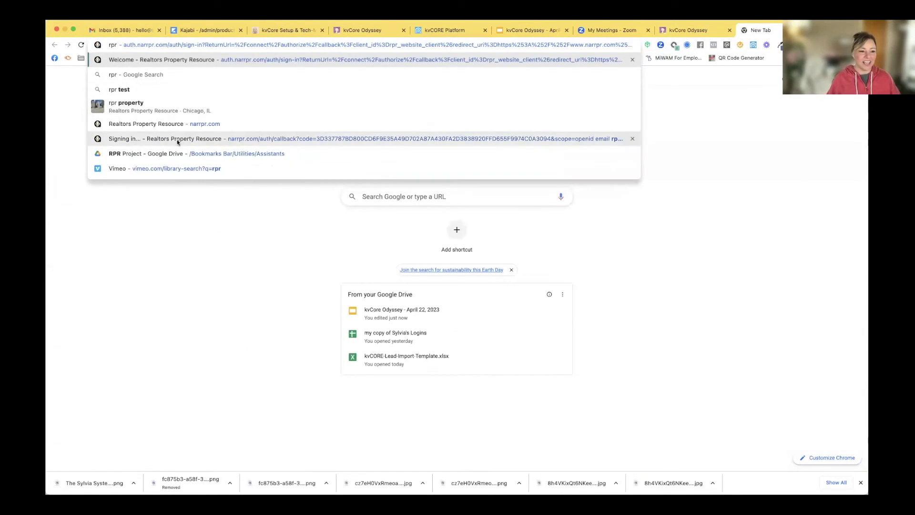
click(177, 129)
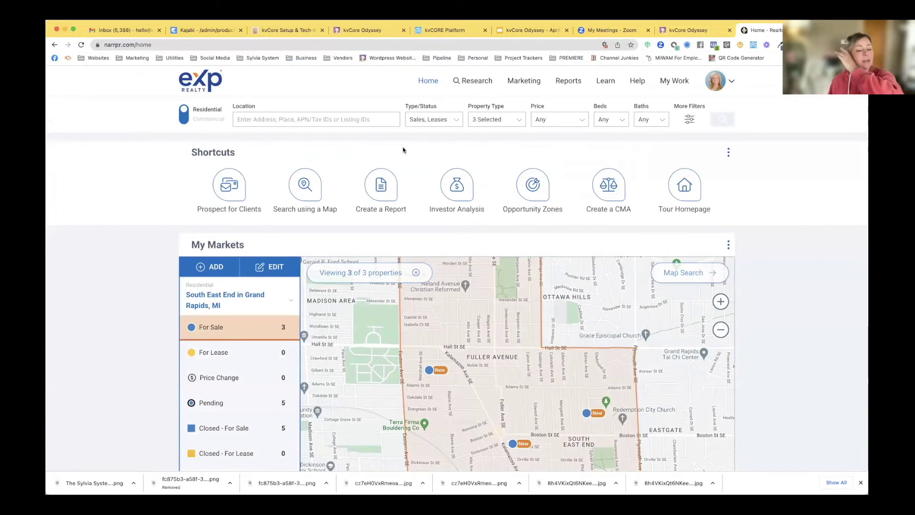
click(312, 121)
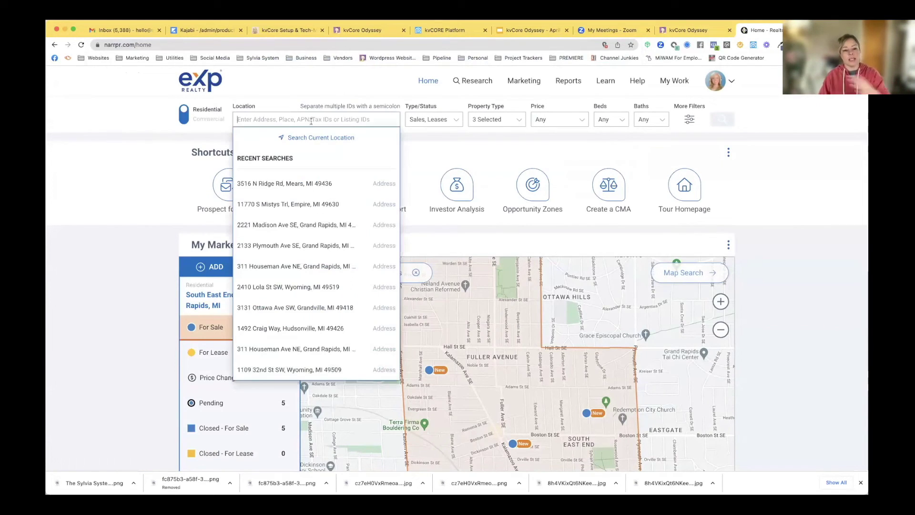
click(309, 184)
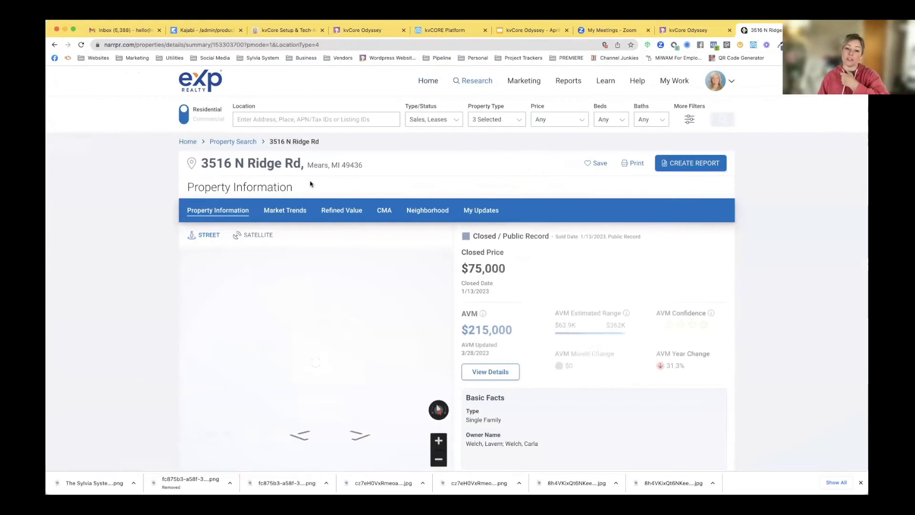
Review the property's details, highlighting its closed price and checking the AVM section and Pricing Tools.
scroll(281, 197, down, 3)
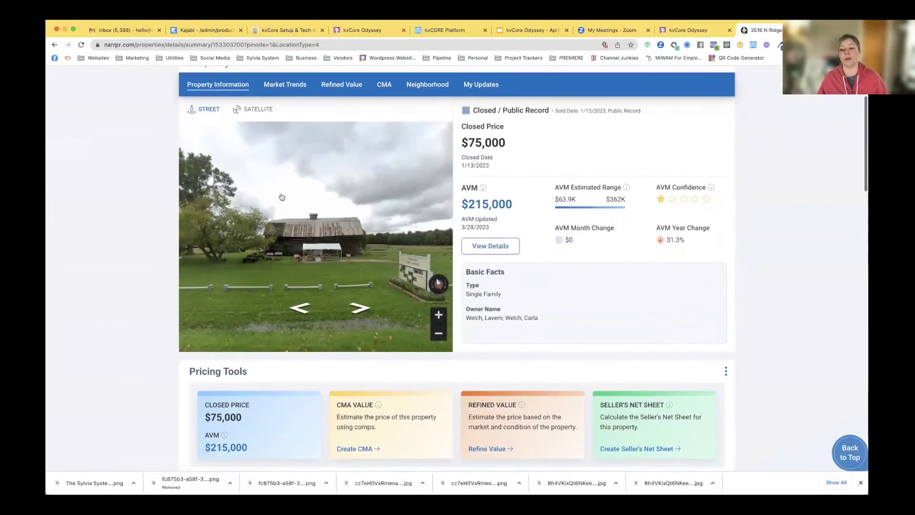
scroll(282, 197, up, 3)
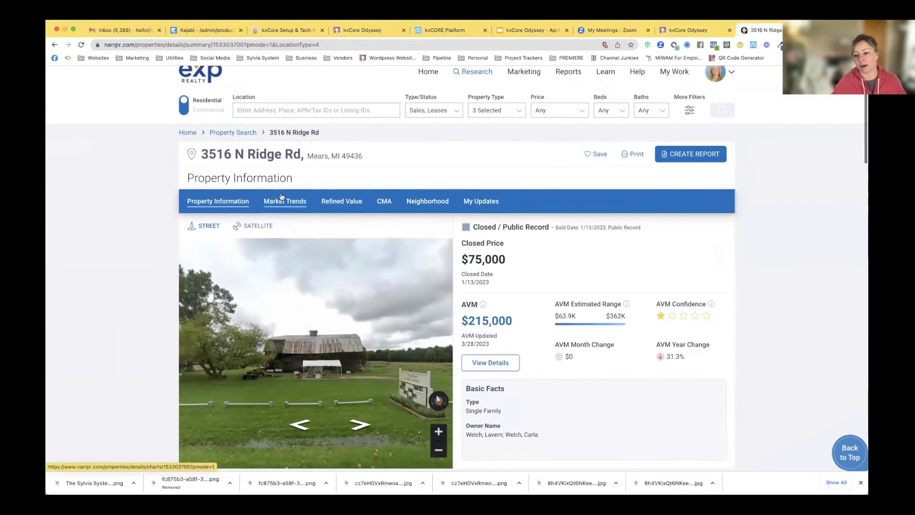
scroll(281, 197, down, 2)
scroll(282, 197, down, 1)
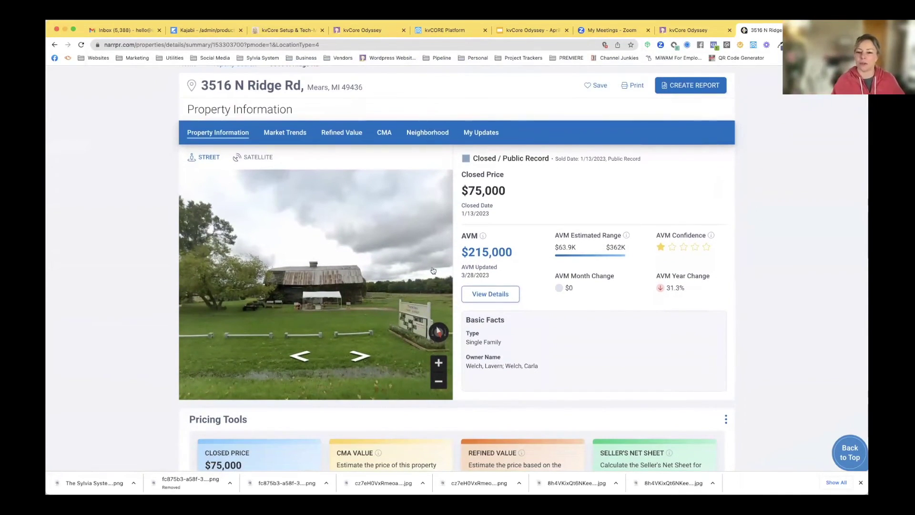
drag(469, 190, 507, 195)
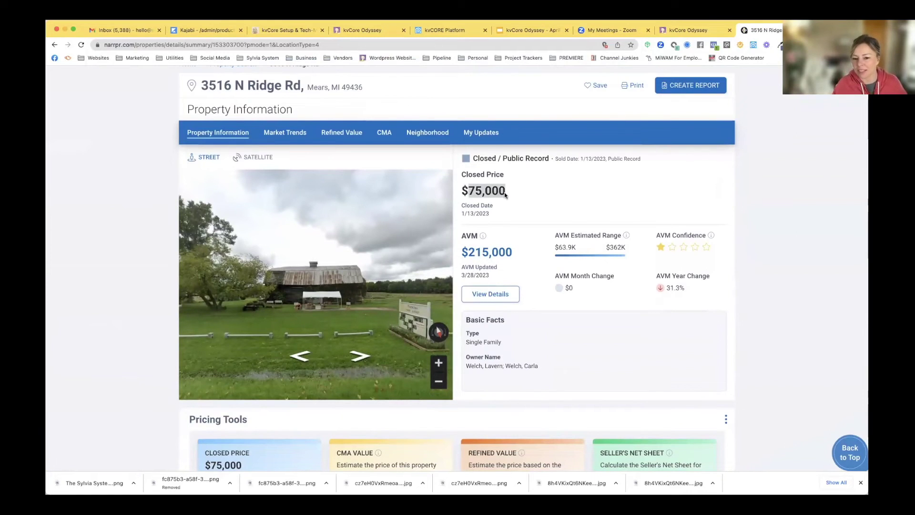
scroll(513, 227, down, 1)
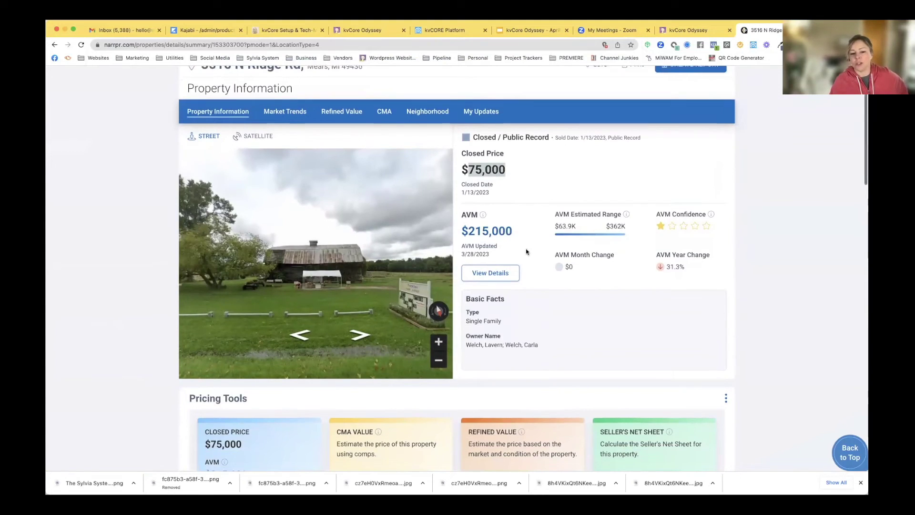
scroll(526, 248, down, 3)
scroll(525, 249, up, 4)
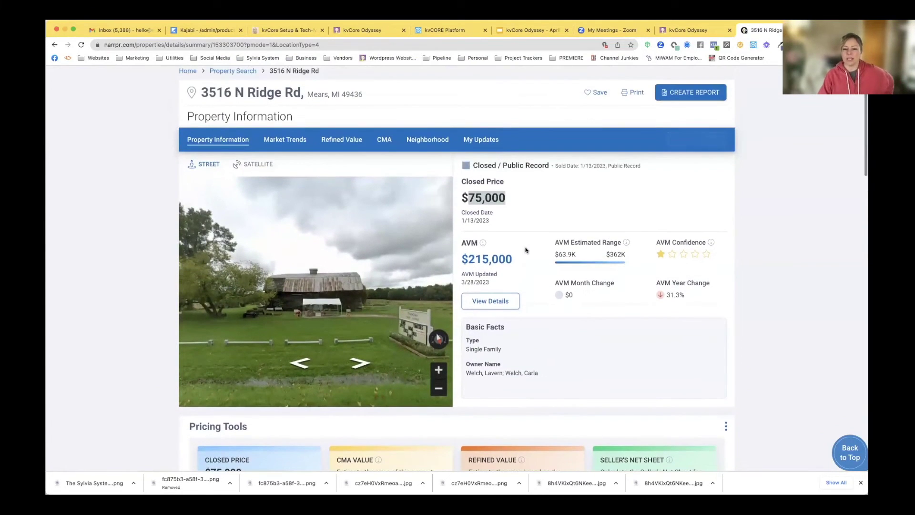
scroll(547, 167, up, 4)
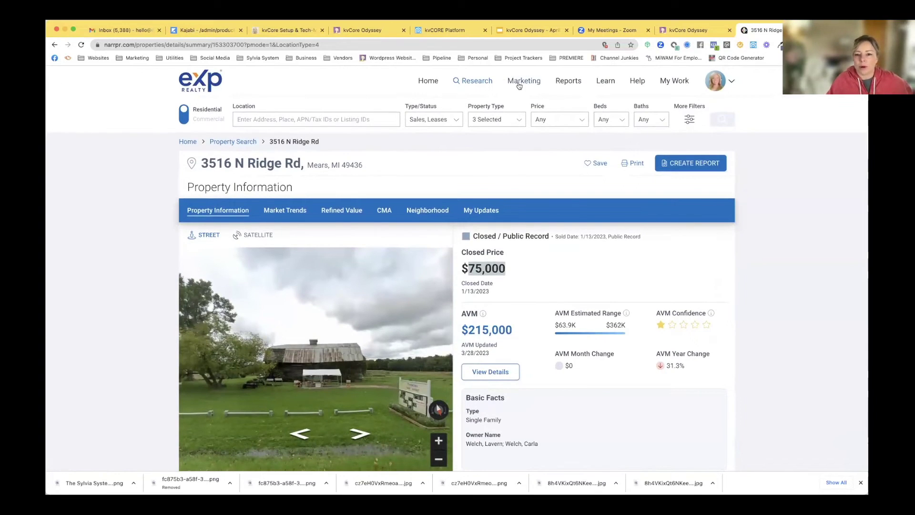
Open the reports page for this property and select Property Flyer as the report type.
click(564, 82)
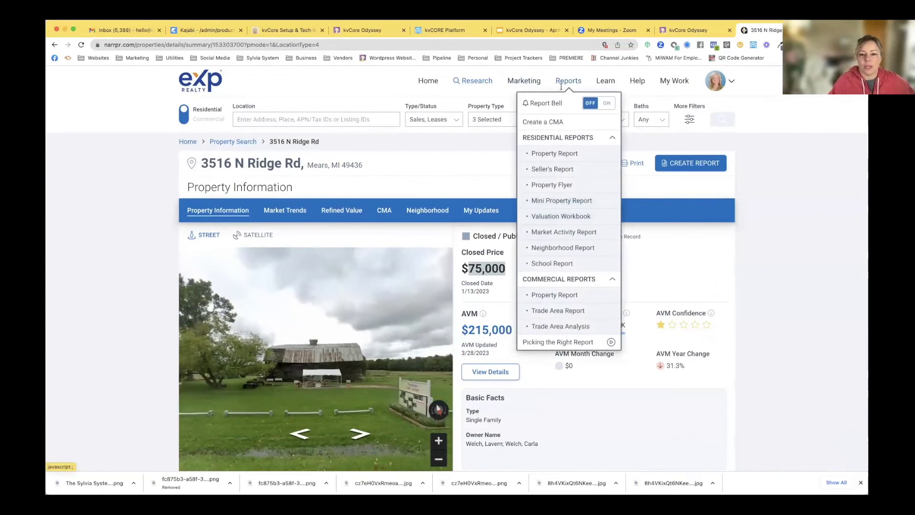
click(550, 153)
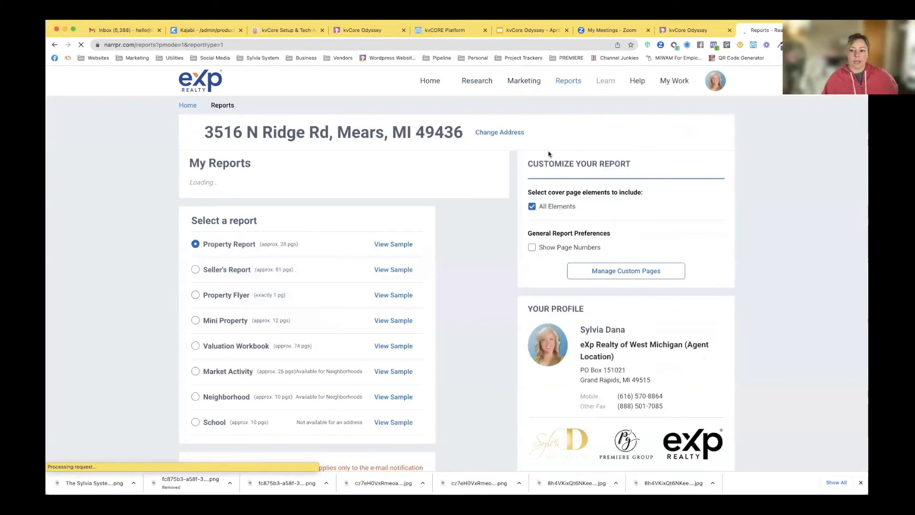
scroll(431, 143, down, 4)
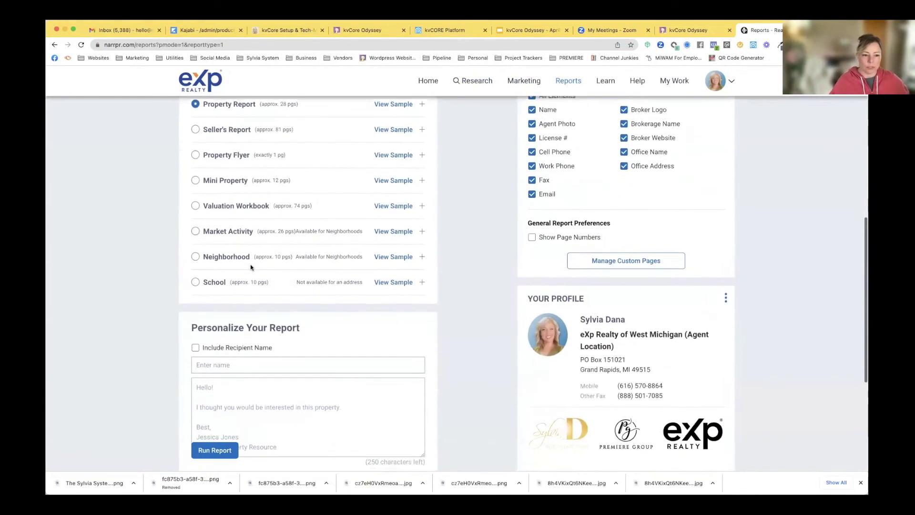
click(196, 156)
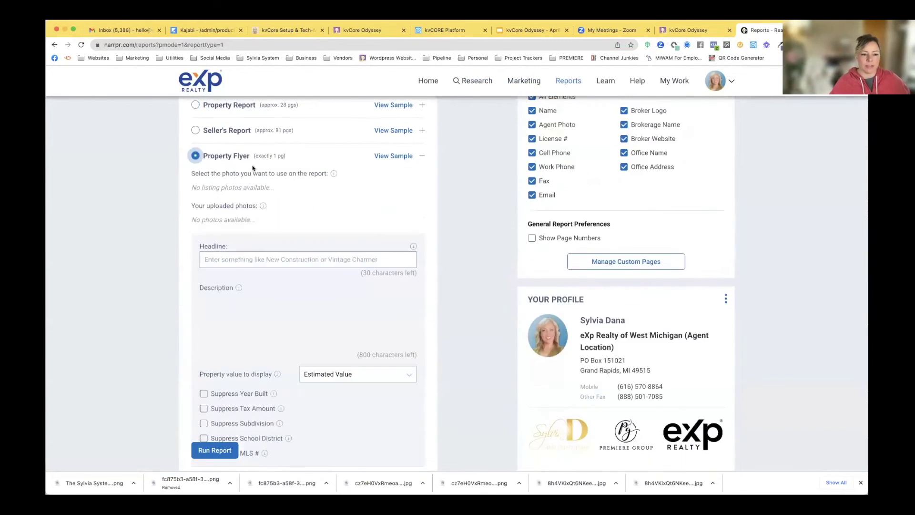
Open the existing Property Flyer dated 4/19/2023 5:43 PM from My Reports.
scroll(252, 182, up, 5)
scroll(252, 182, up, 3)
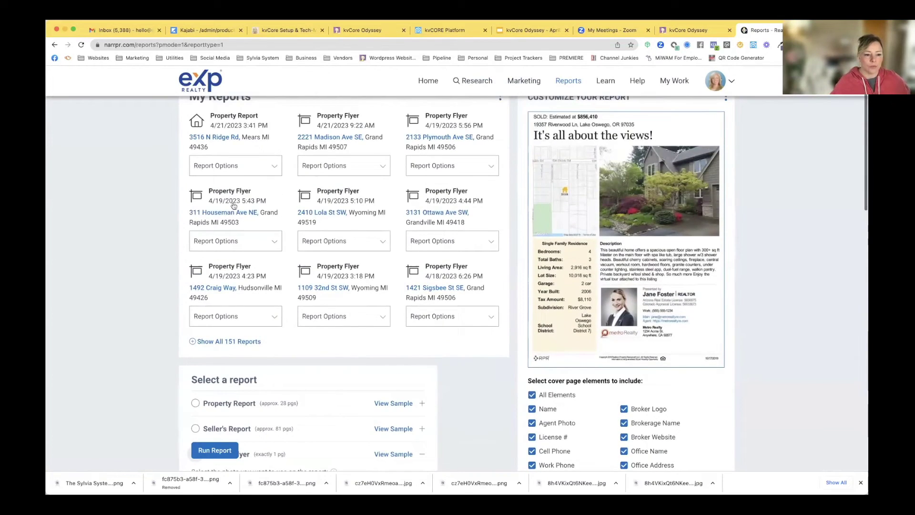
click(223, 217)
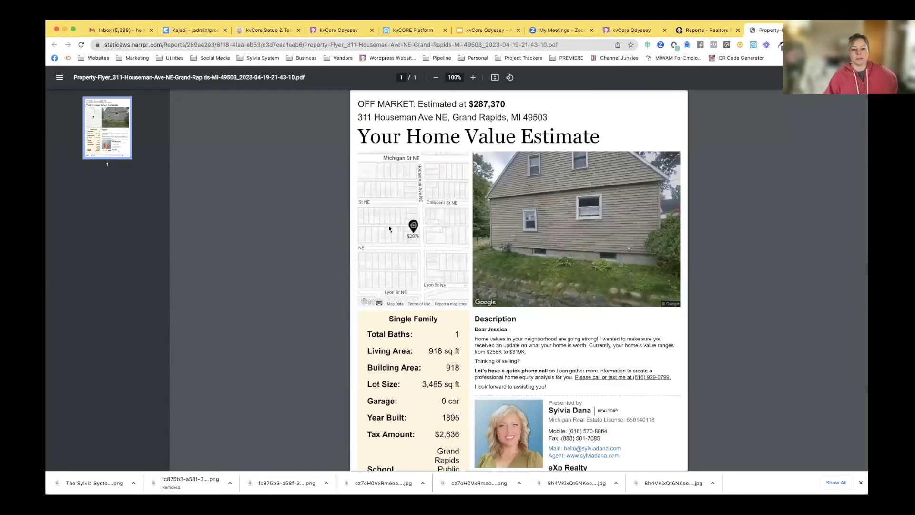
Examine the flyer PDF, highlighting the estimated price, the "Your Home Value Estimate" headline and the Description message to the homeowner.
drag(468, 103, 518, 105)
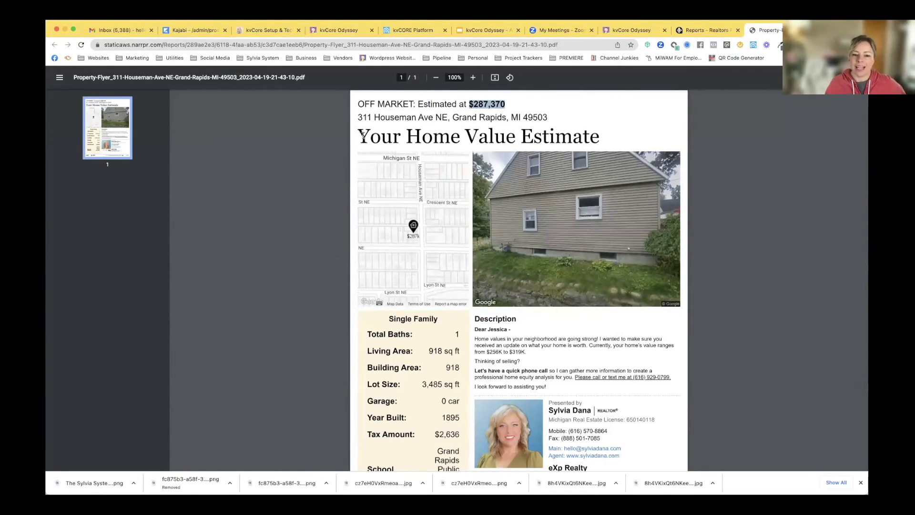
drag(360, 136, 633, 147)
scroll(634, 149, down, 2)
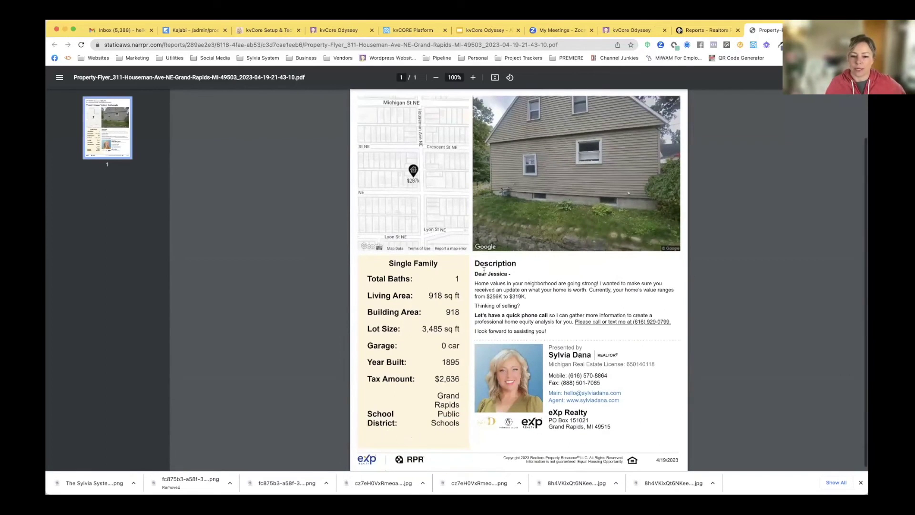
drag(475, 273, 643, 329)
click(668, 302)
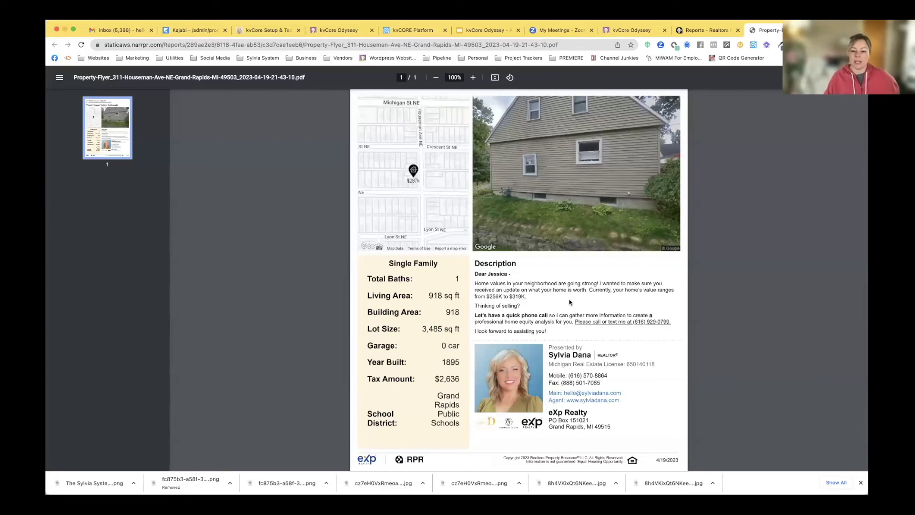
scroll(582, 303, up, 1)
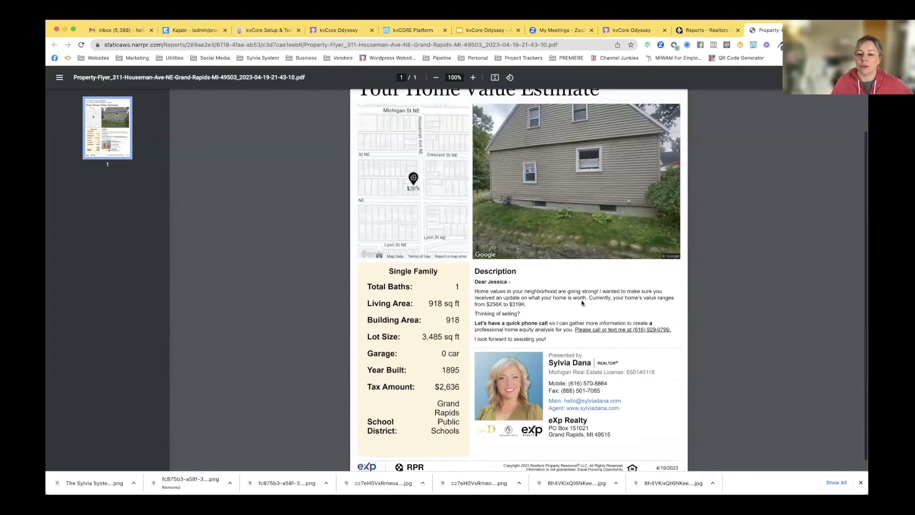
scroll(513, 310, up, 3)
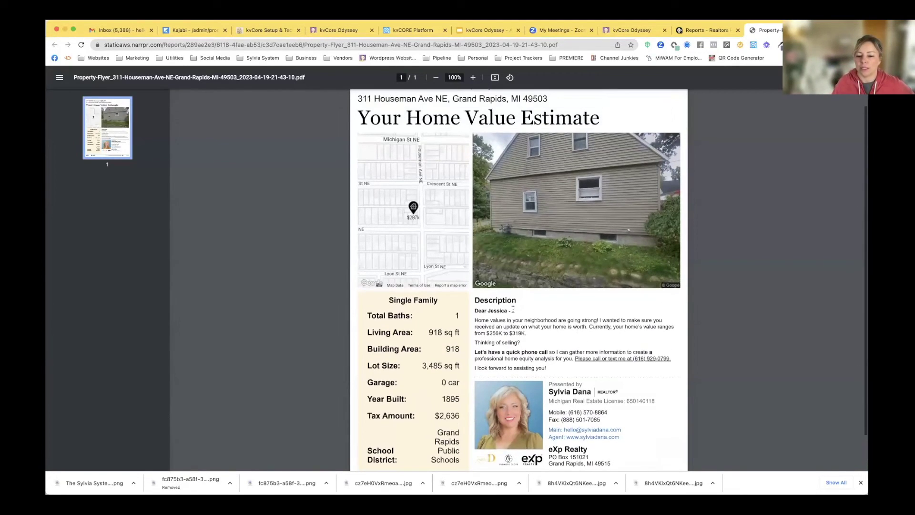
scroll(604, 337, down, 1)
scroll(602, 336, down, 2)
scroll(602, 337, up, 4)
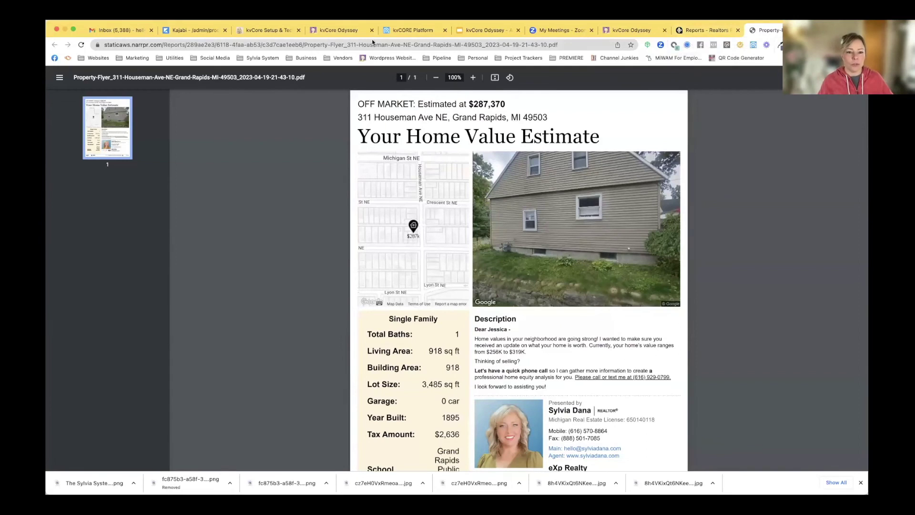
Switch to kvCORE, open the Sphere demo contact created 12/13/2022 and add the hashtag RPR-Q2-2023.
click(413, 30)
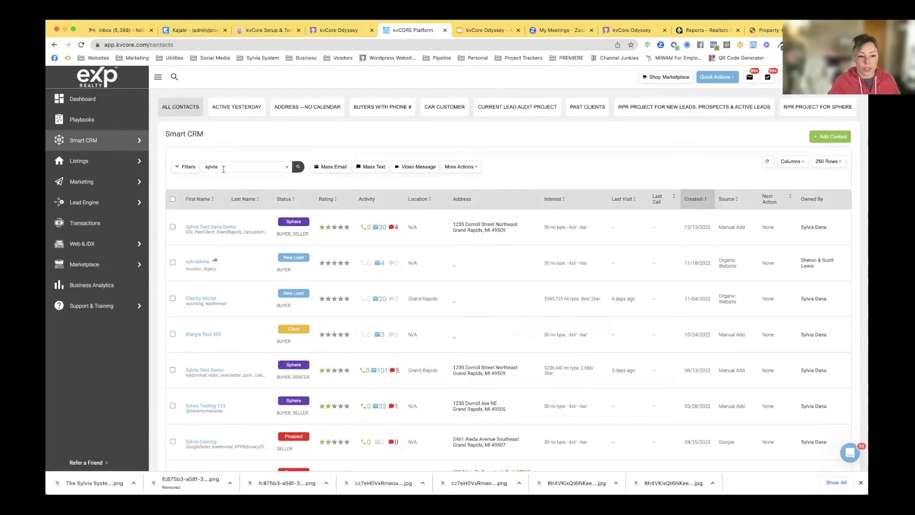
drag(223, 169, 197, 164)
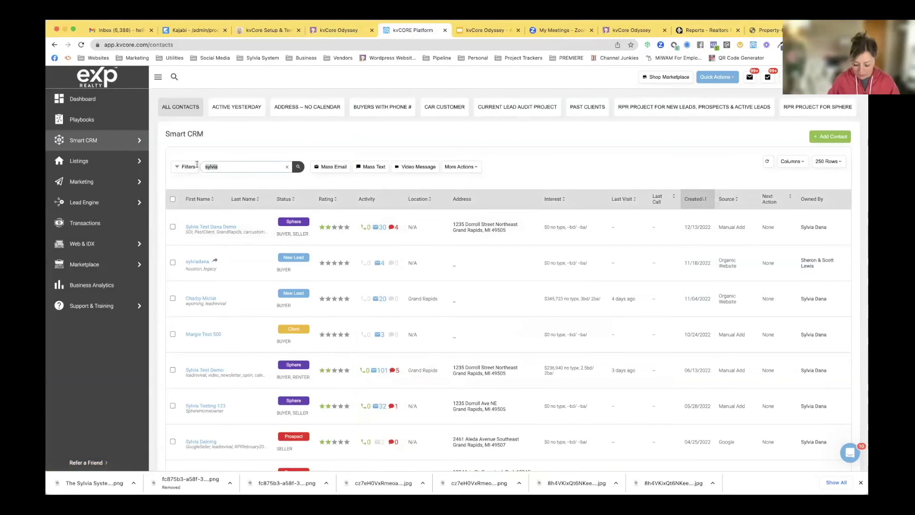
click(219, 227)
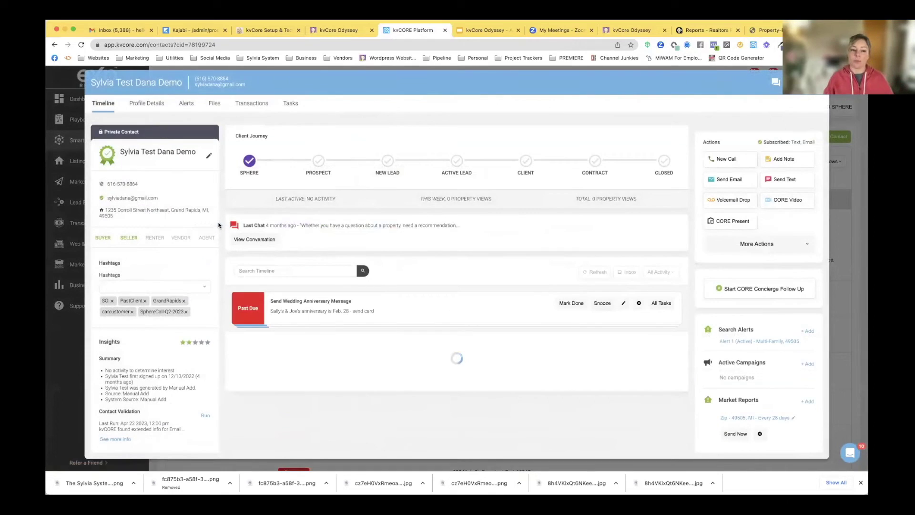
click(146, 282)
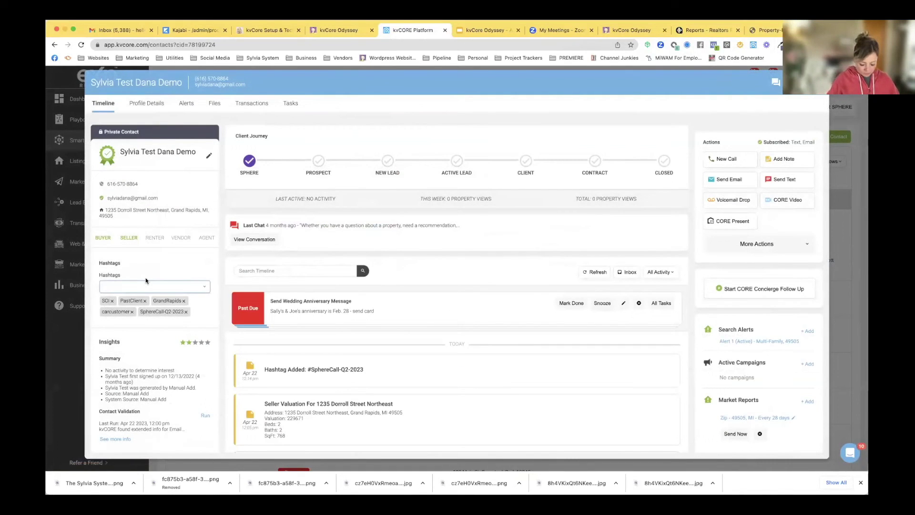
text(RPR)
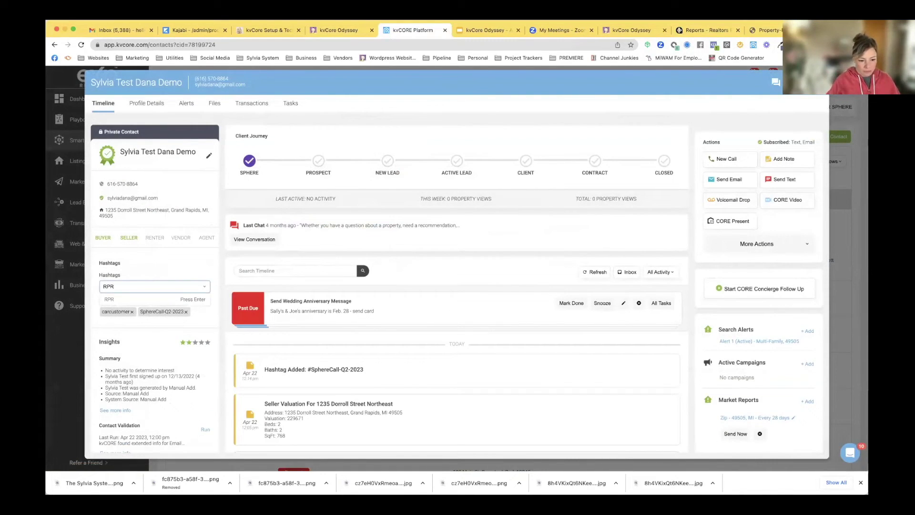
text(-Q)
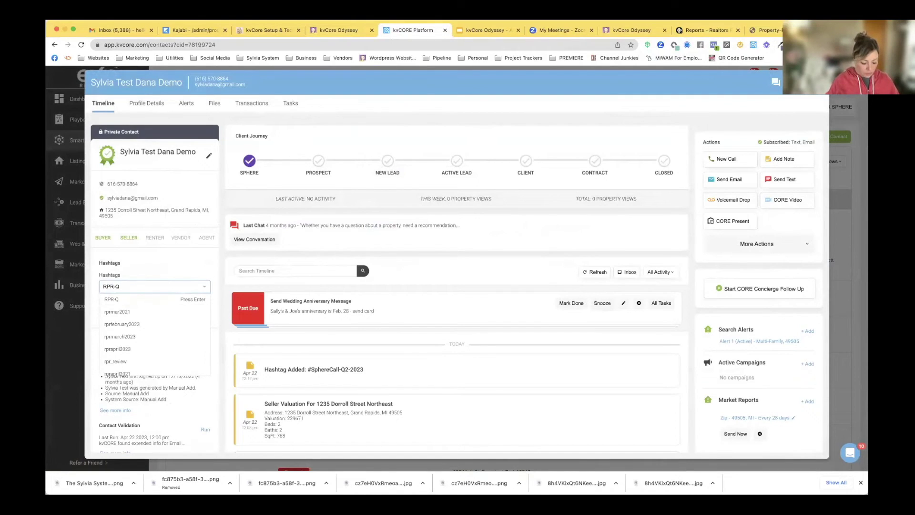
text(2)
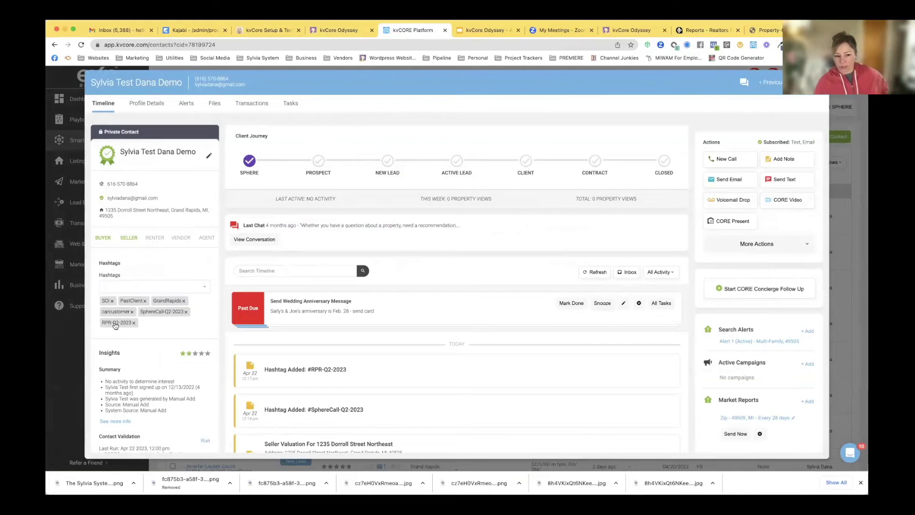
Highlight the #RPR-Q1-2023 and #RPR-Q3-2023 flyer items on the Google Slides Sphere Action Plan - Part 2 slide, then return to the kvCORE contact.
key(ctrl+Tab)
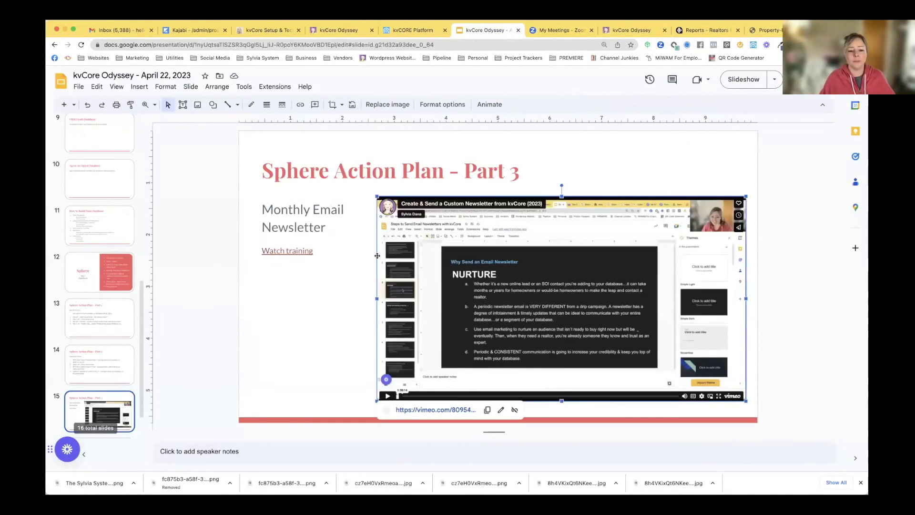
click(102, 366)
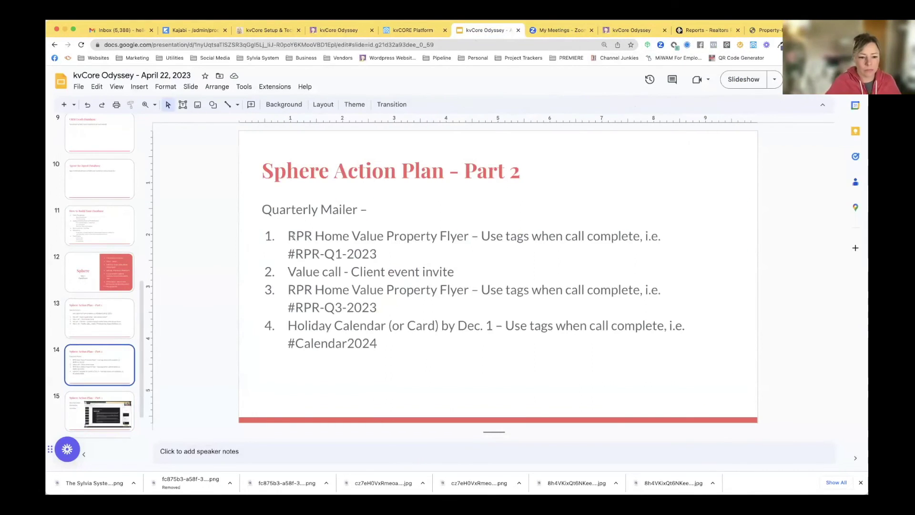
triple_click(317, 237)
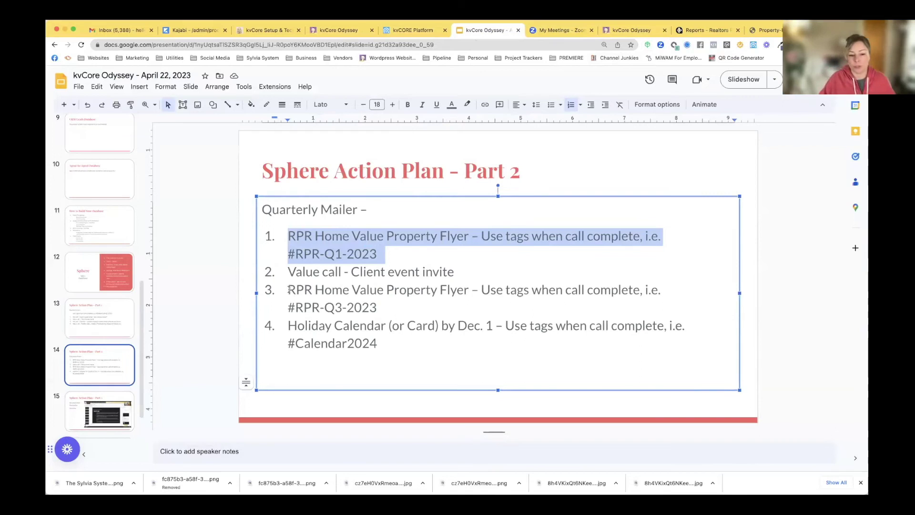
drag(289, 289, 388, 311)
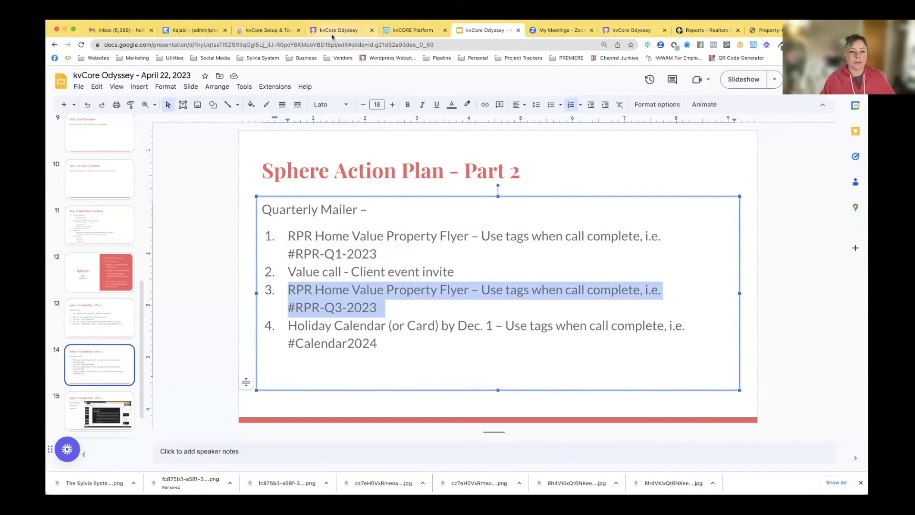
click(392, 32)
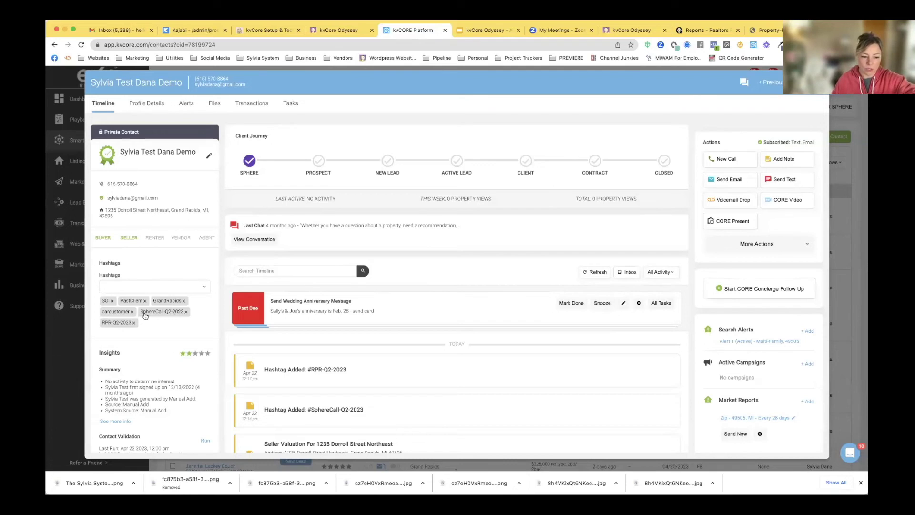
Remove the contact's SphereCall-Q2-2023 hashtag and add the hashtag SphereCall-Q3-2023.
click(186, 311)
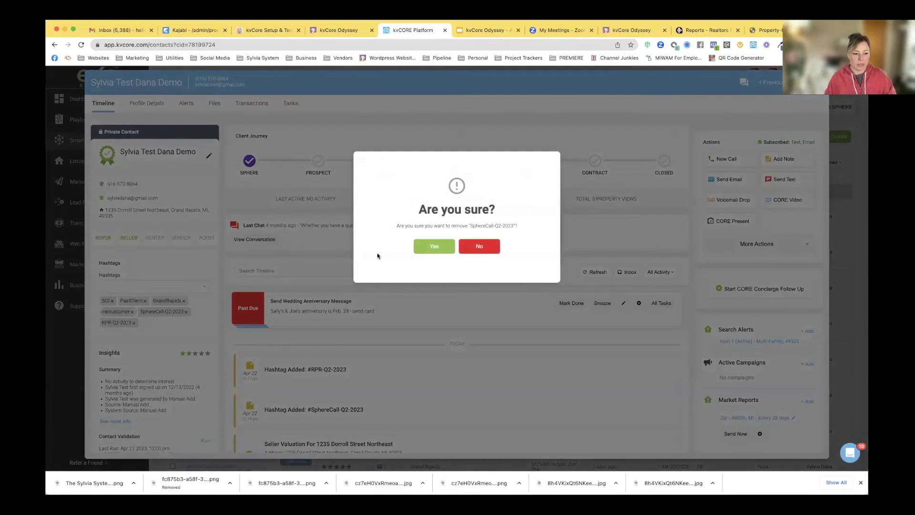
click(434, 246)
click(146, 284)
text(Spher)
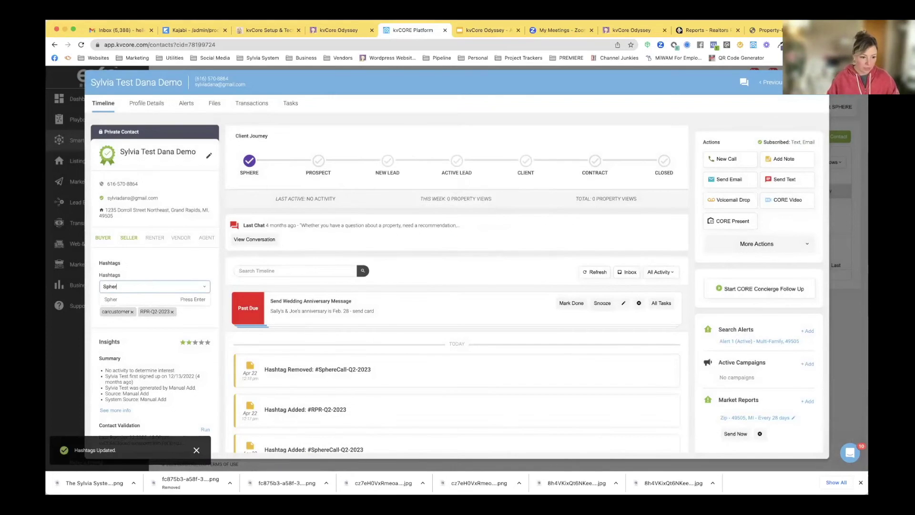
text(eCall-Q)
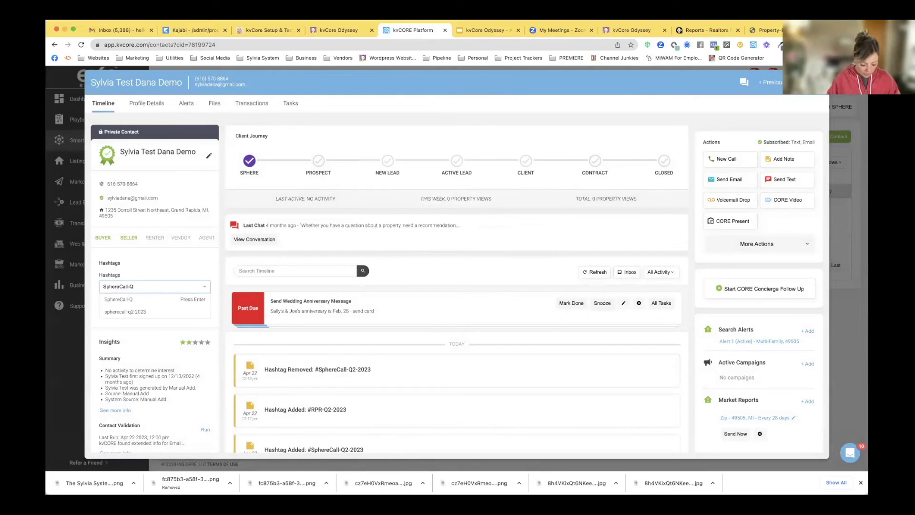
text(3-2023)
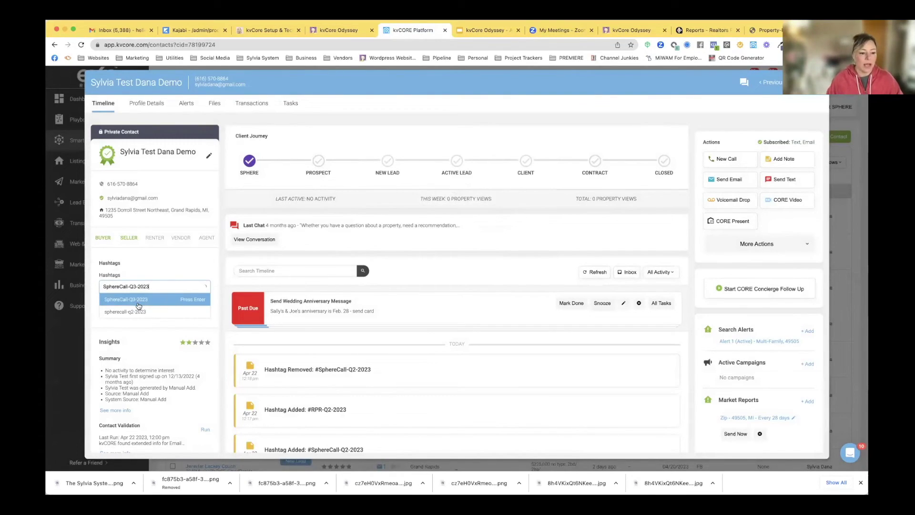
click(139, 306)
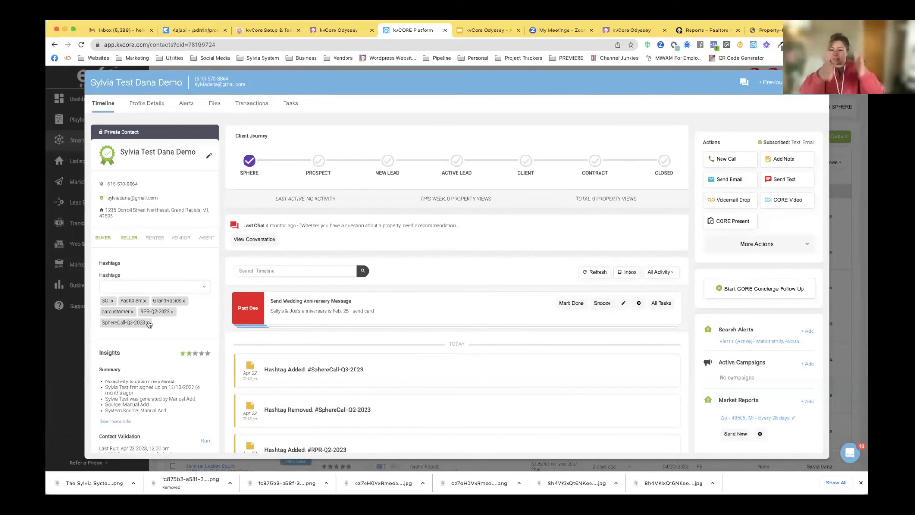
Switch to the Google Slides Sphere Action Plan - Part 2 slide and highlight the client event invite and Holiday Calendar items.
key(ctrl+Tab)
drag(288, 272, 470, 280)
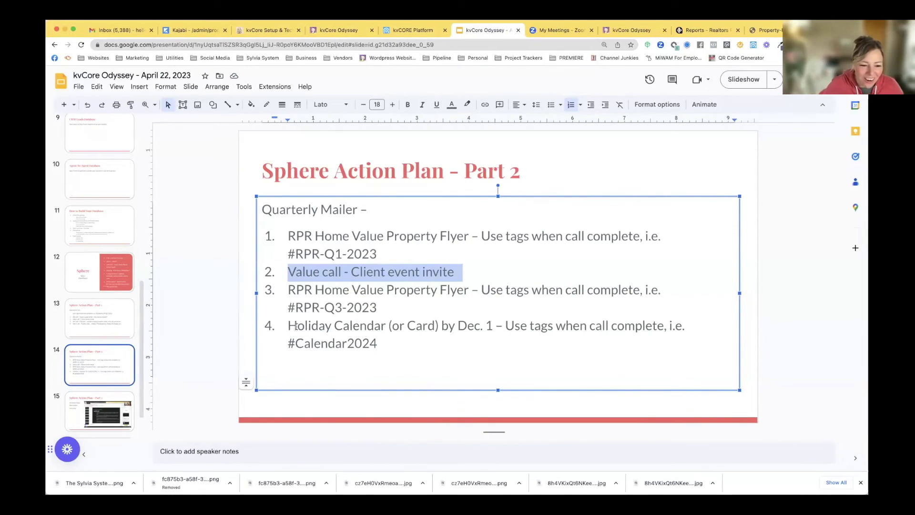
drag(289, 325, 387, 348)
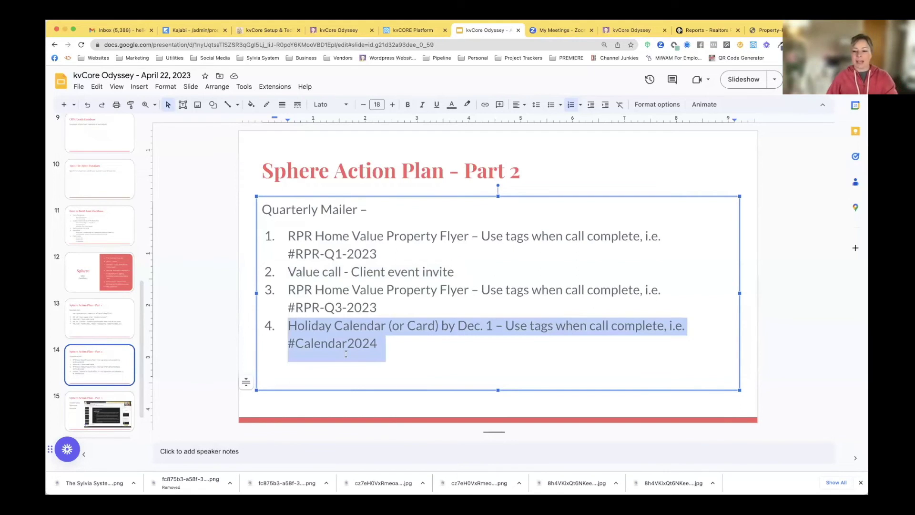
Switch to kvCORE, close the contact record and filter the Smart CRM contacts by the hashtag calendar2022.
click(414, 31)
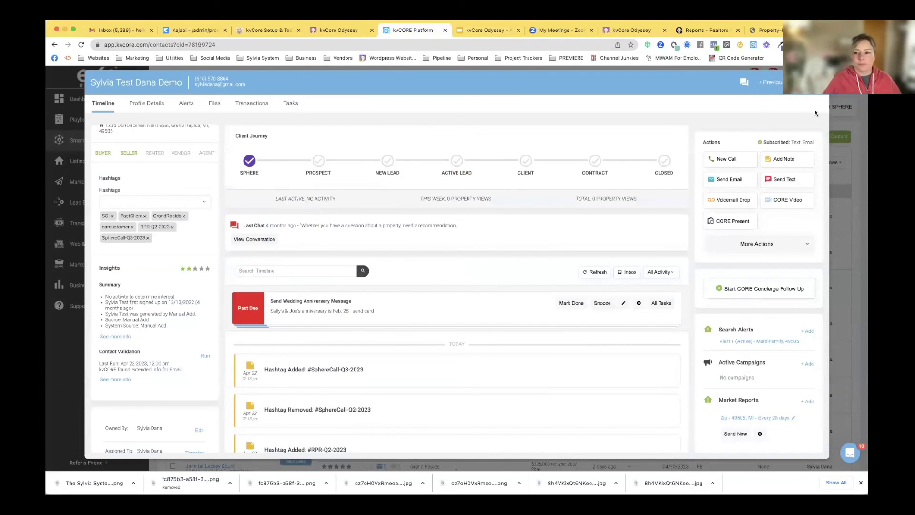
click(819, 83)
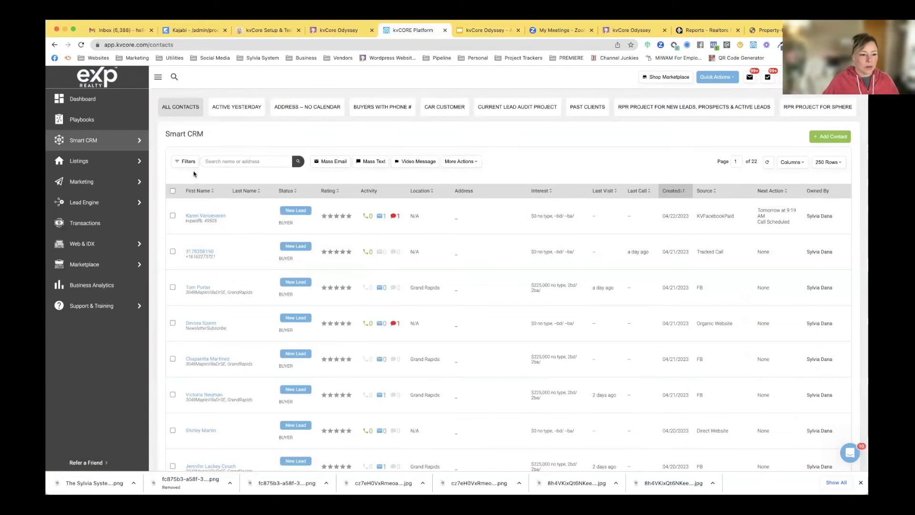
click(188, 163)
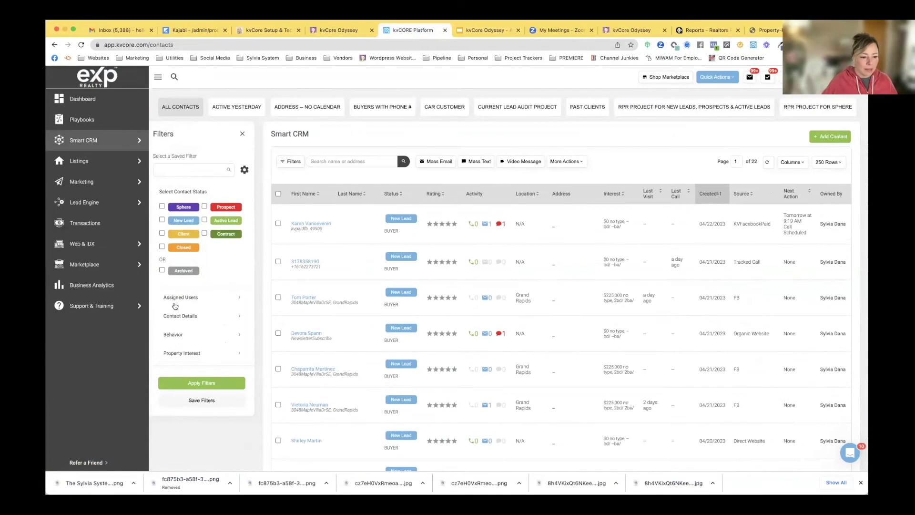
click(176, 316)
scroll(178, 347, down, 3)
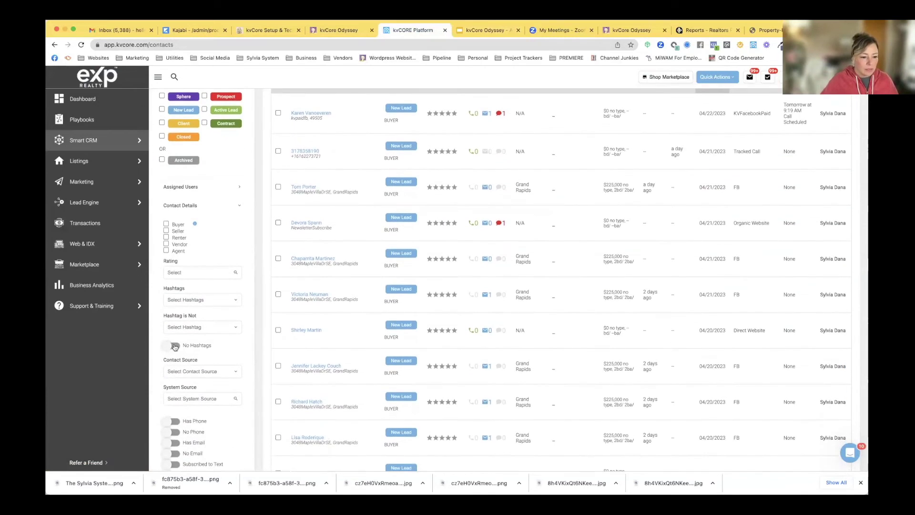
click(180, 303)
text(calendar)
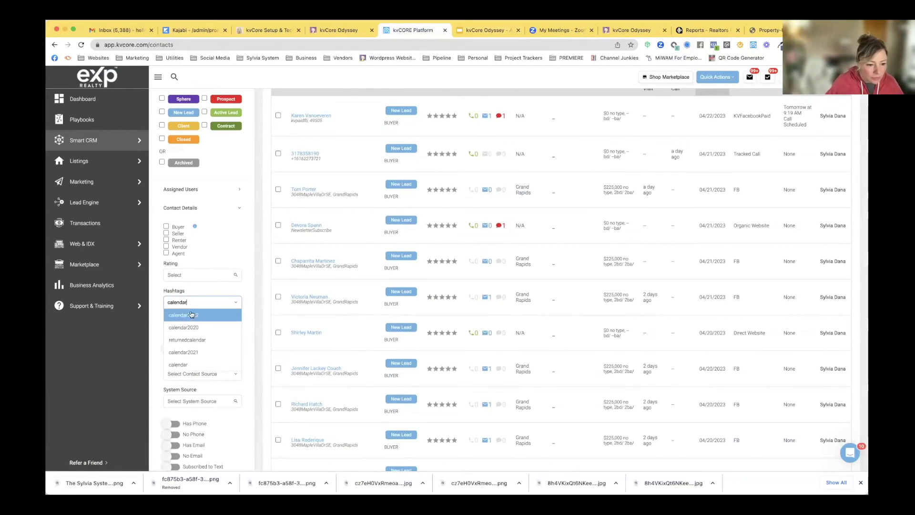
click(192, 316)
scroll(188, 334, down, 10)
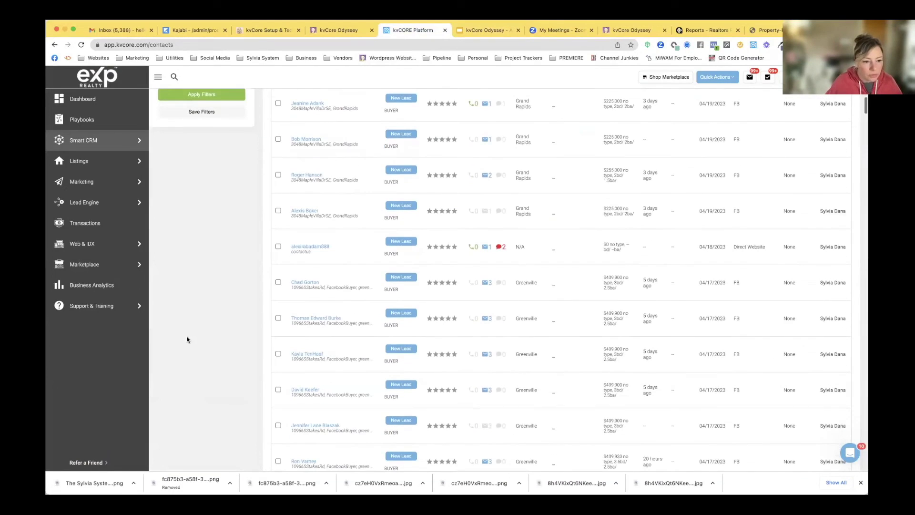
click(202, 94)
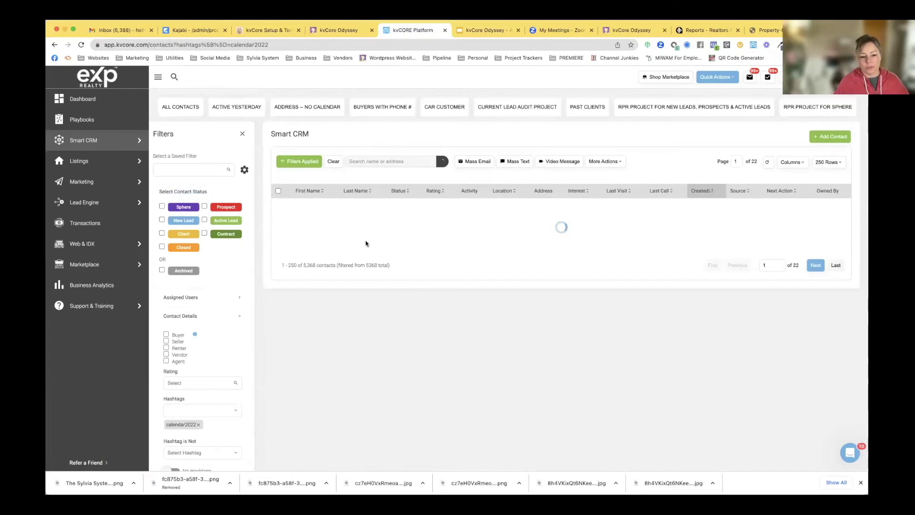
Browse the filtered contact list, switch back to Google Slides and open the Sphere Action Plan - Part 3 slide.
scroll(366, 244, down, 20)
scroll(366, 243, up, 15)
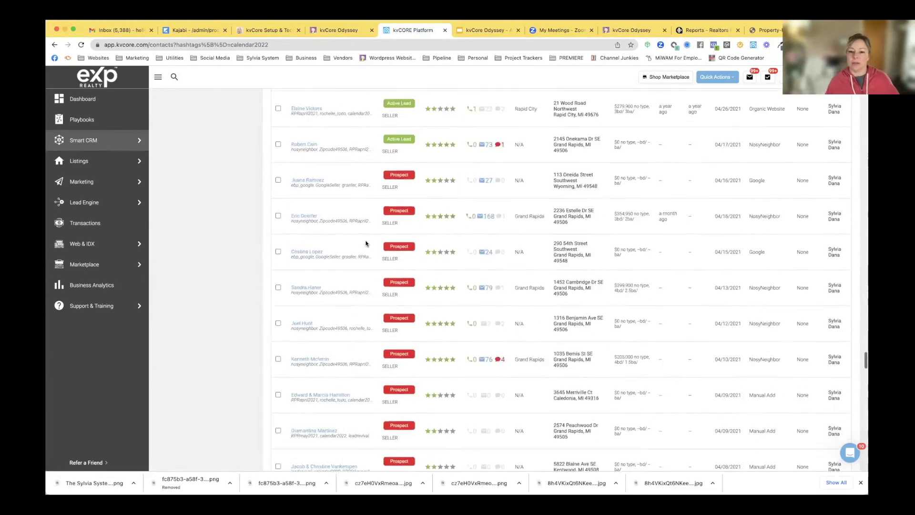
scroll(366, 243, up, 10)
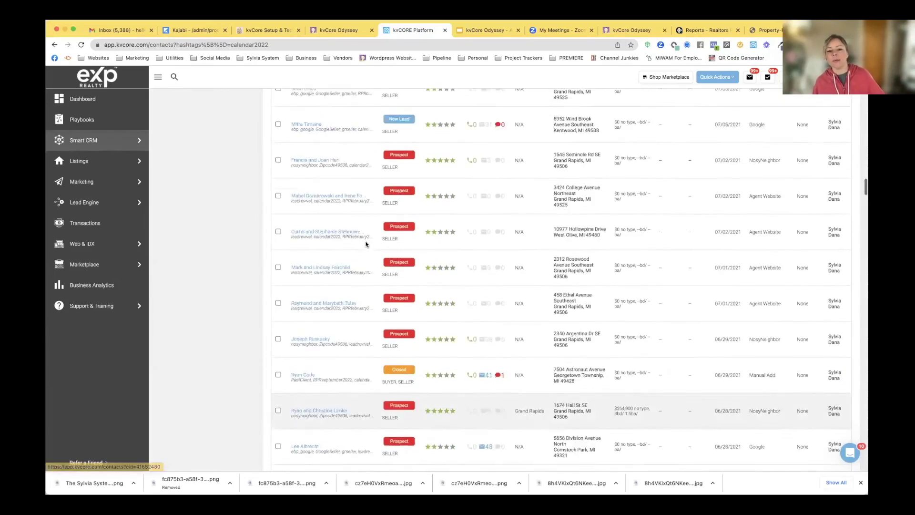
scroll(365, 244, up, 15)
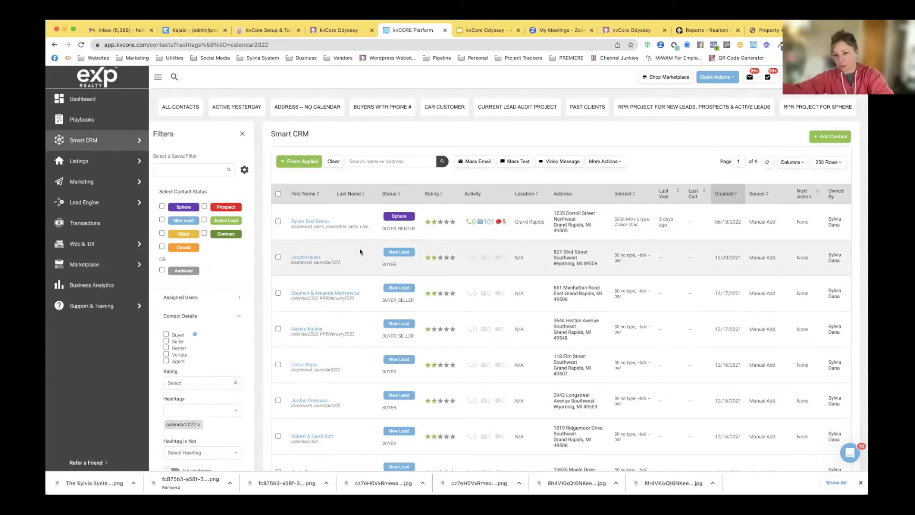
click(474, 30)
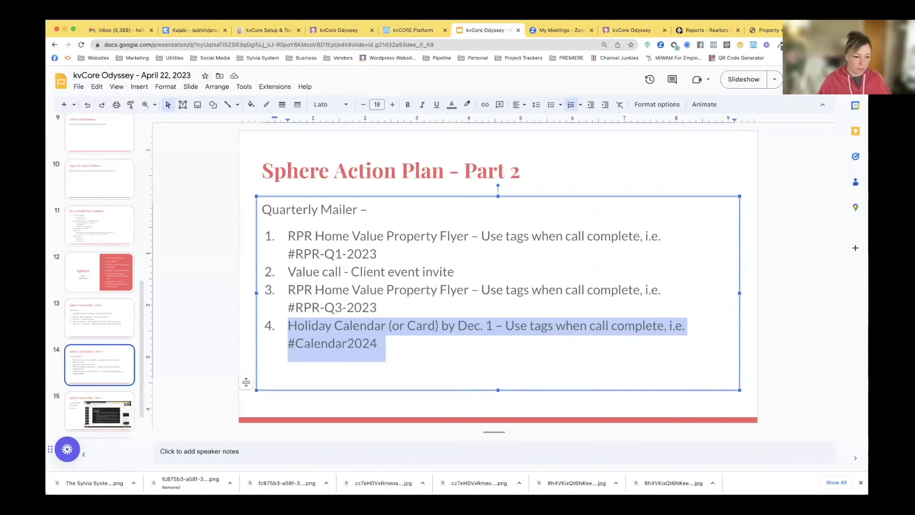
click(84, 419)
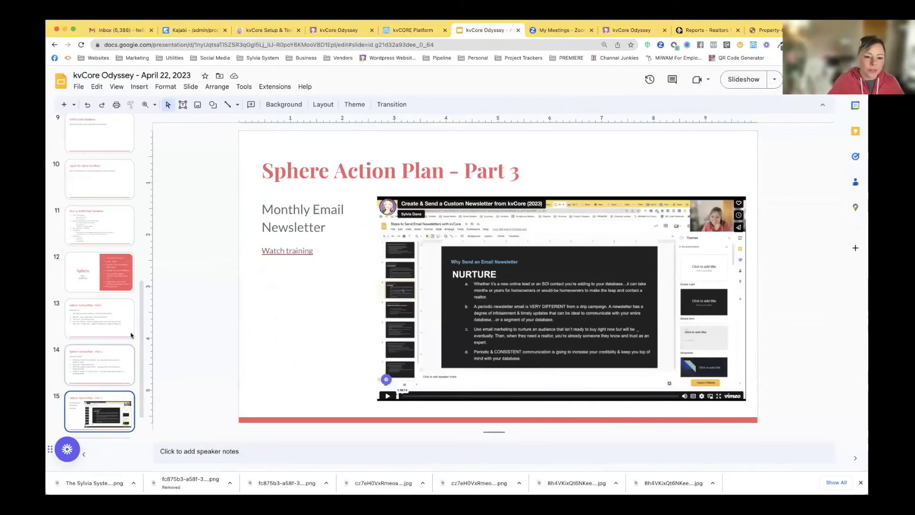